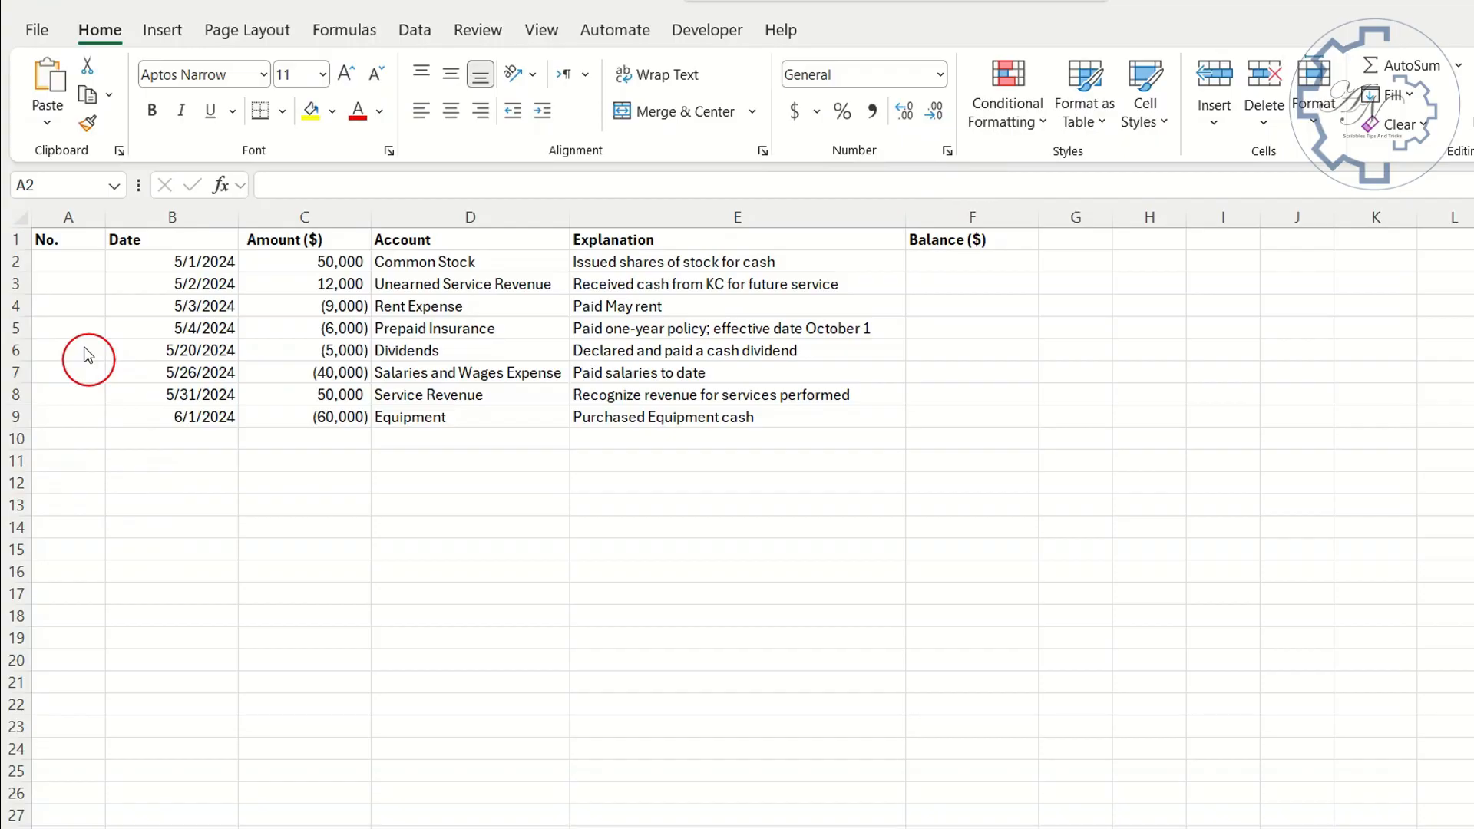
- Number the transactions in the No. column by entering =SEQUENCE(COUNT(C:C)) in A2
click(70, 268)
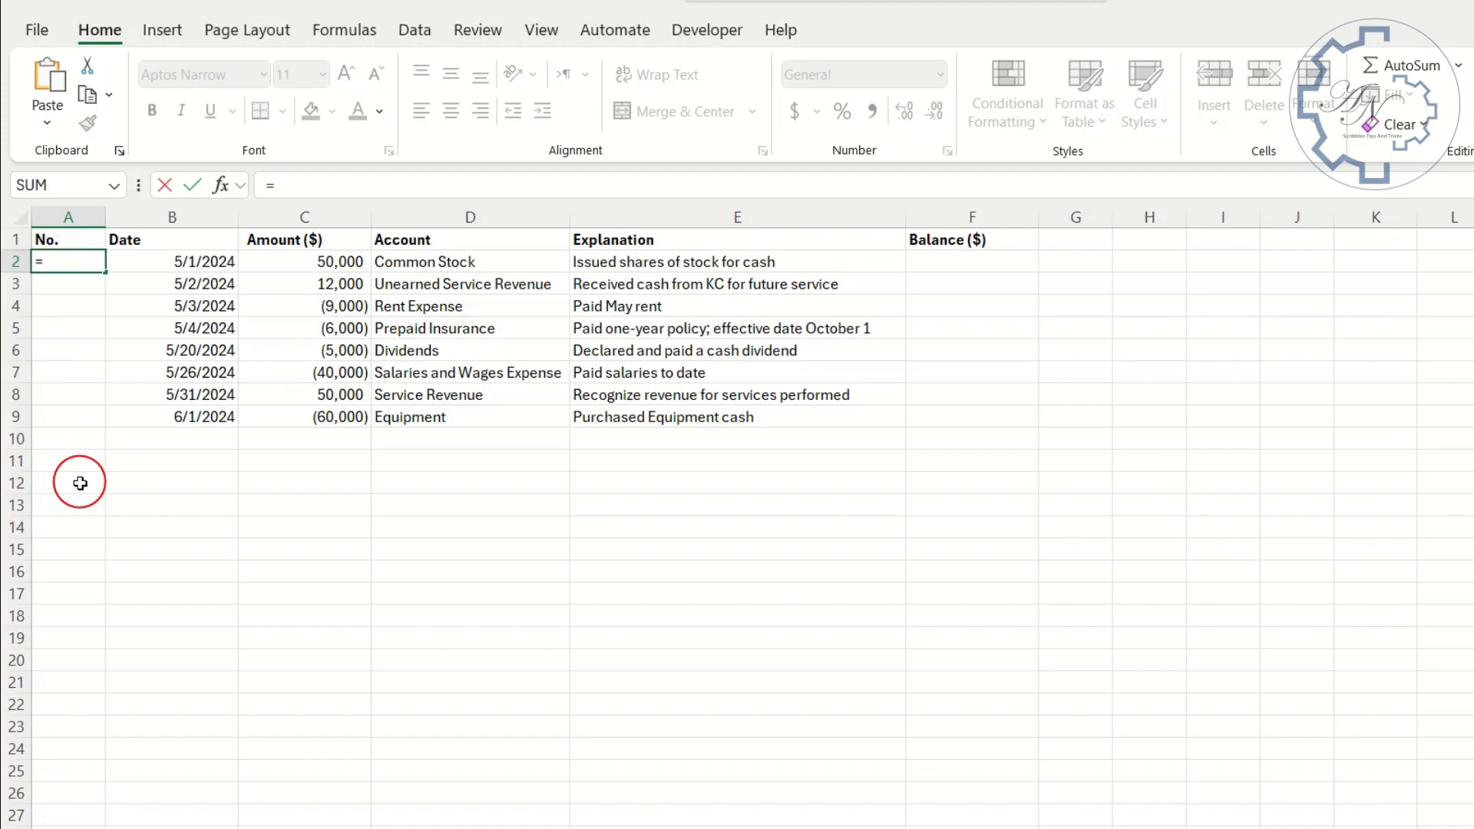
text(=seq)
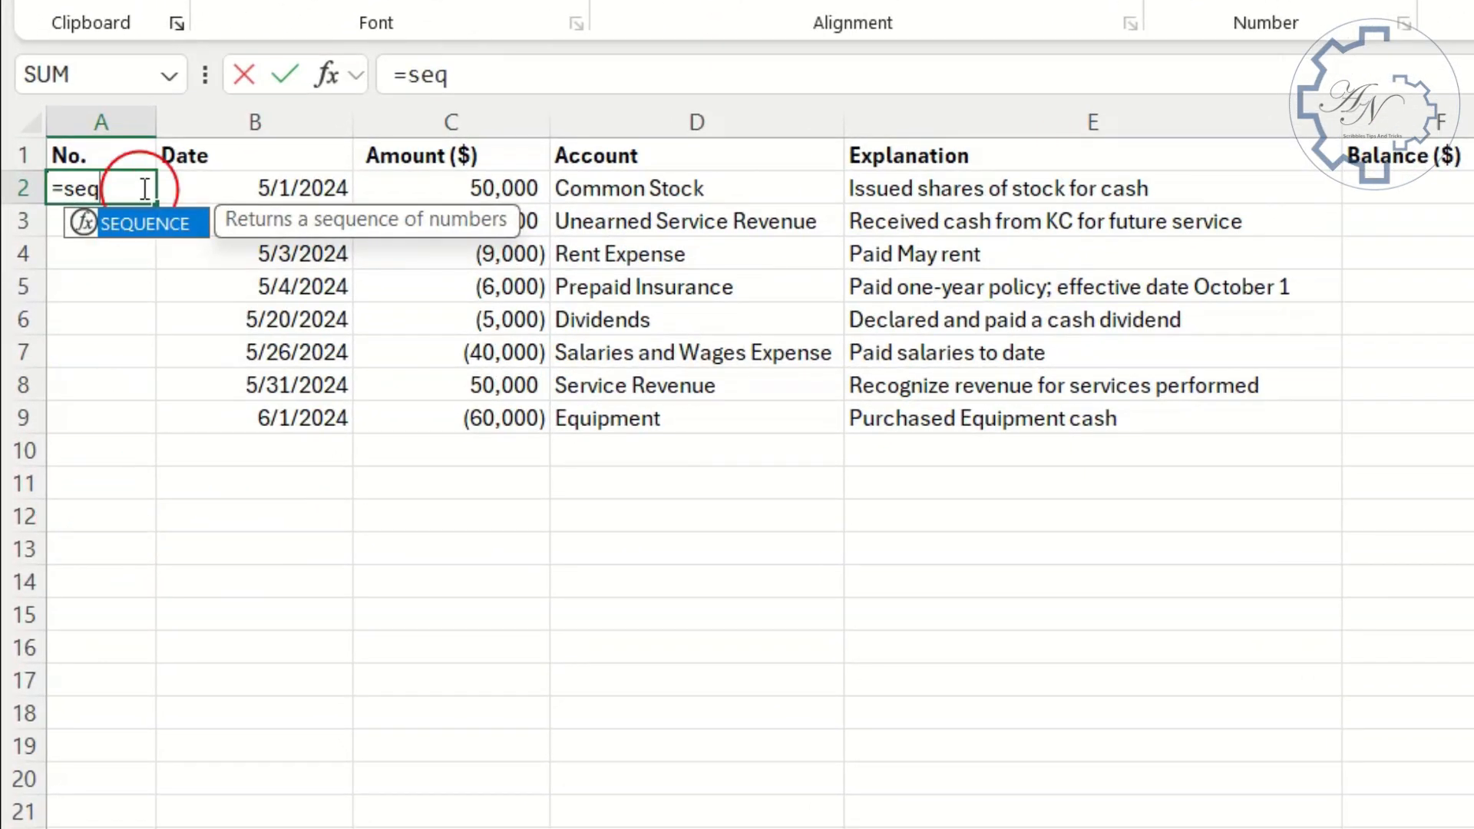
double_click(154, 222)
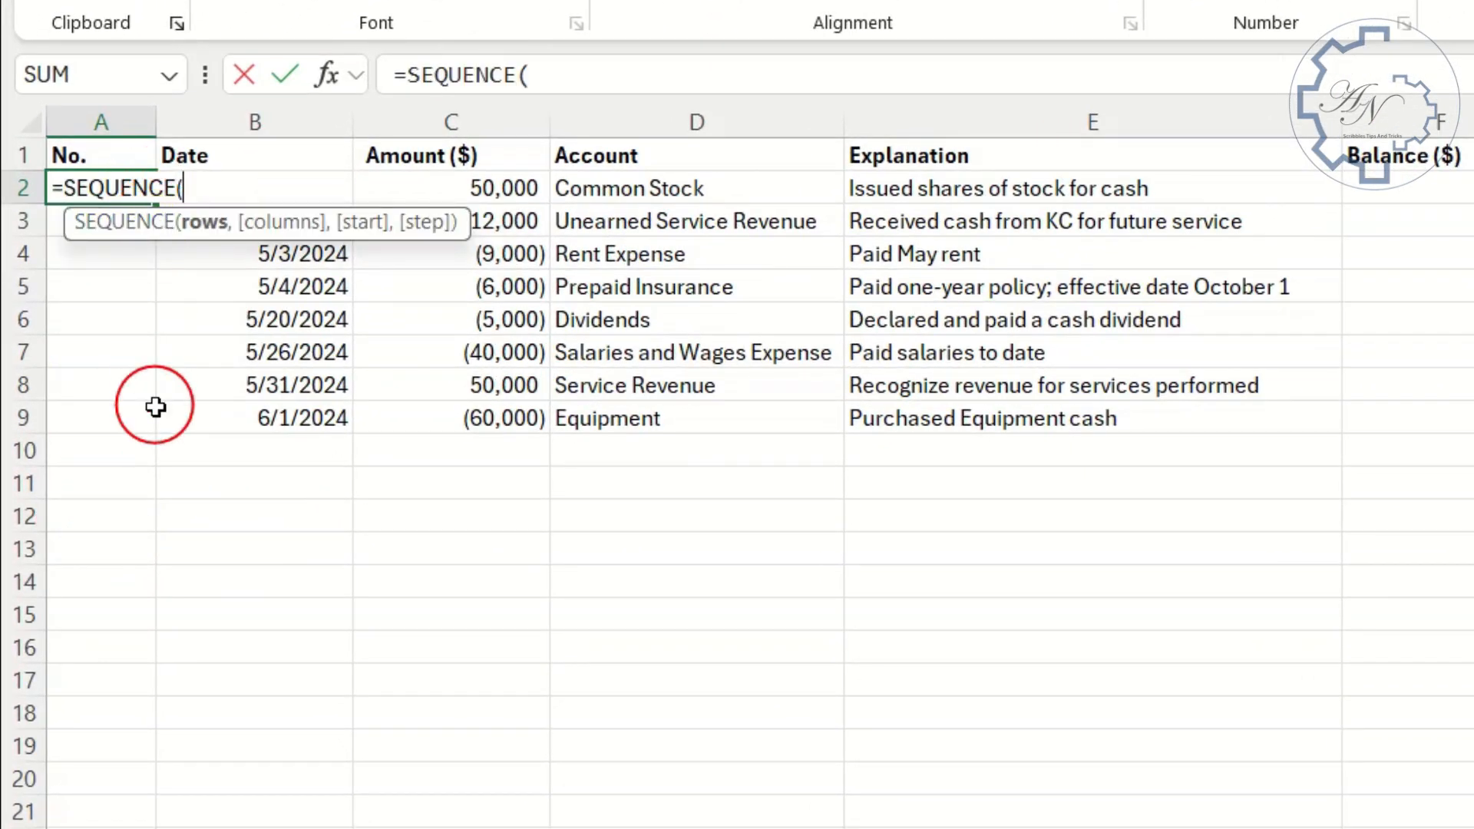
text(count)
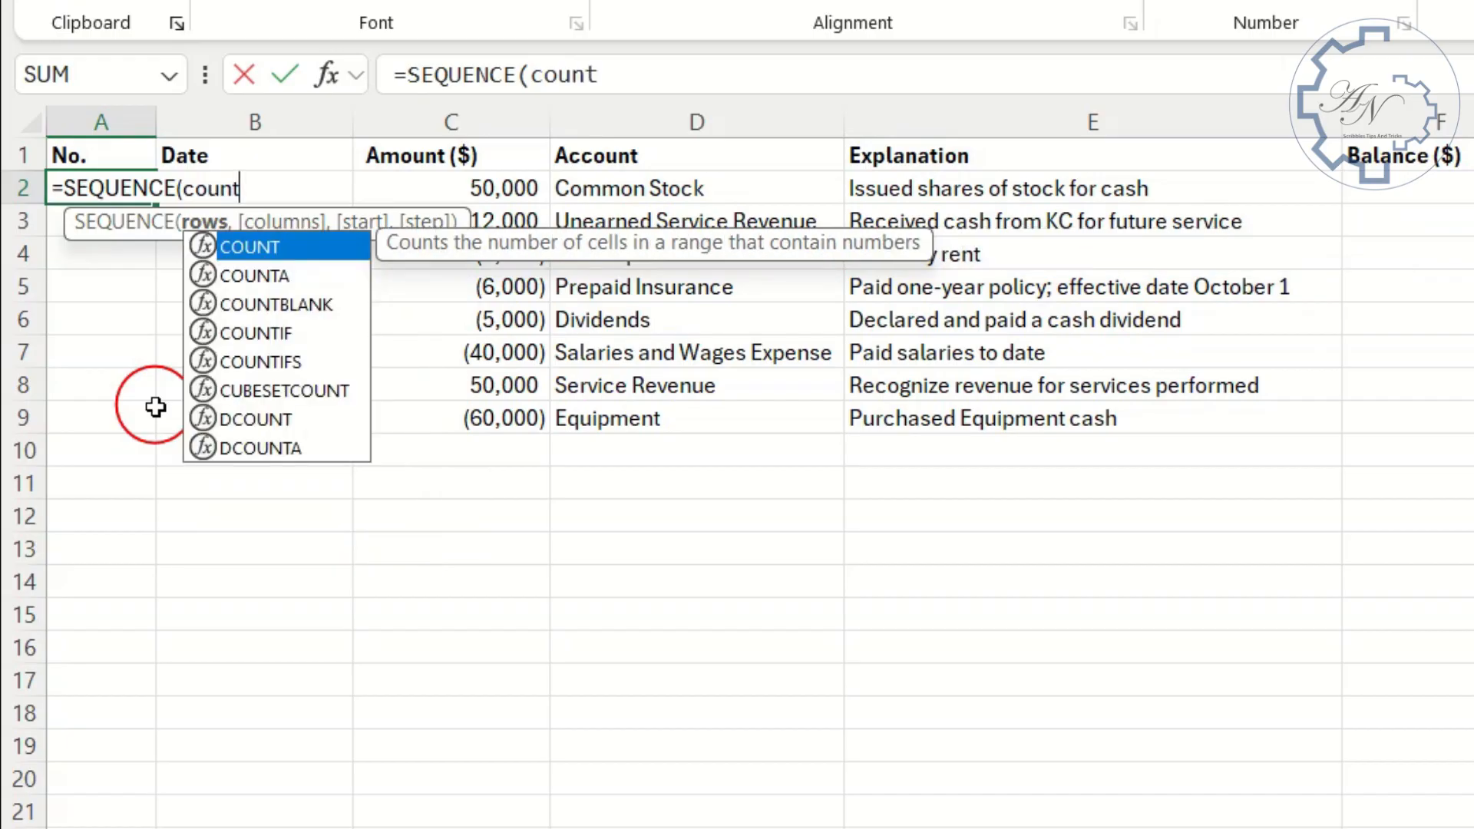
key(Tab)
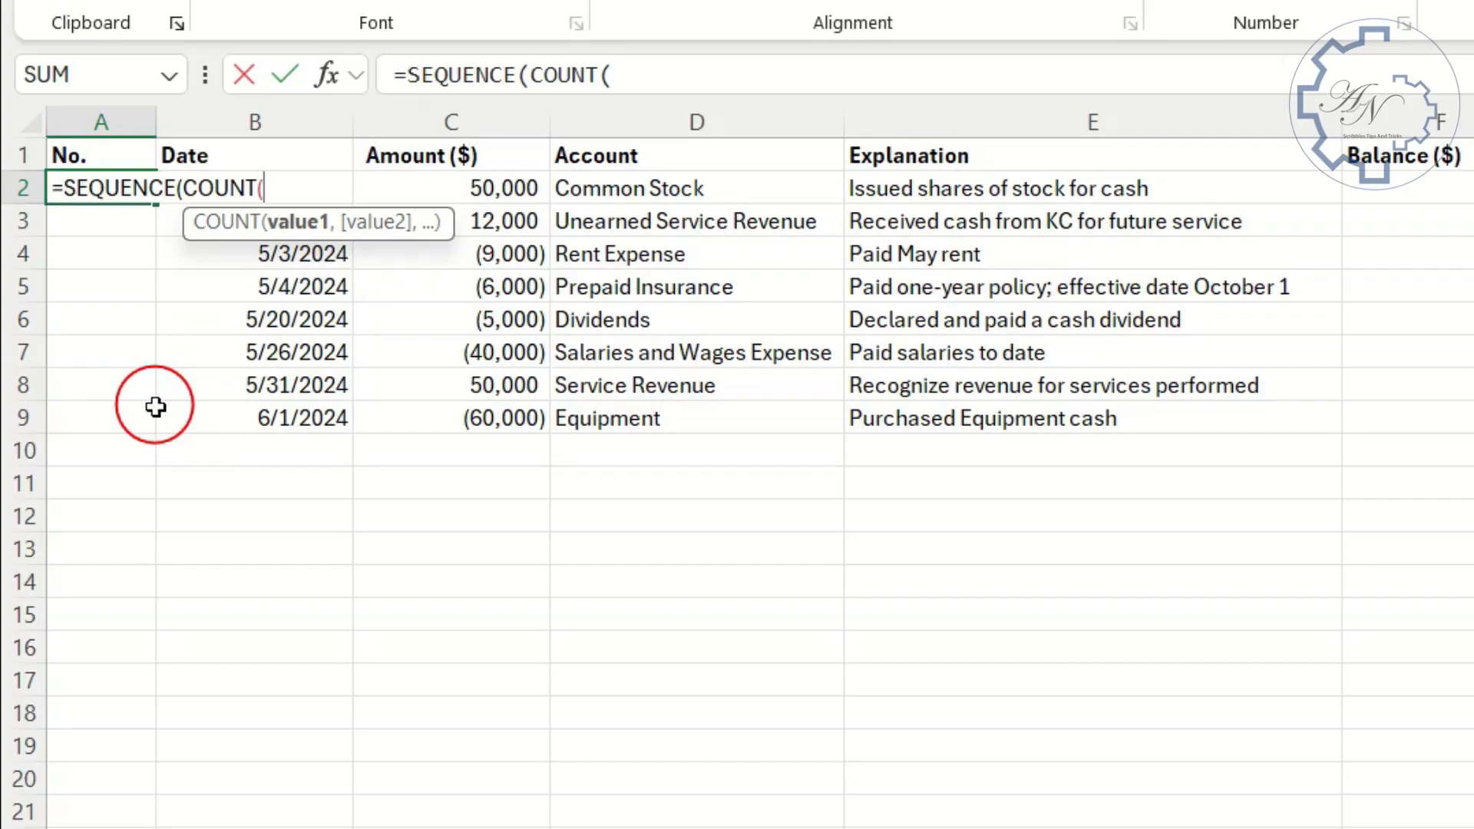
click(477, 121)
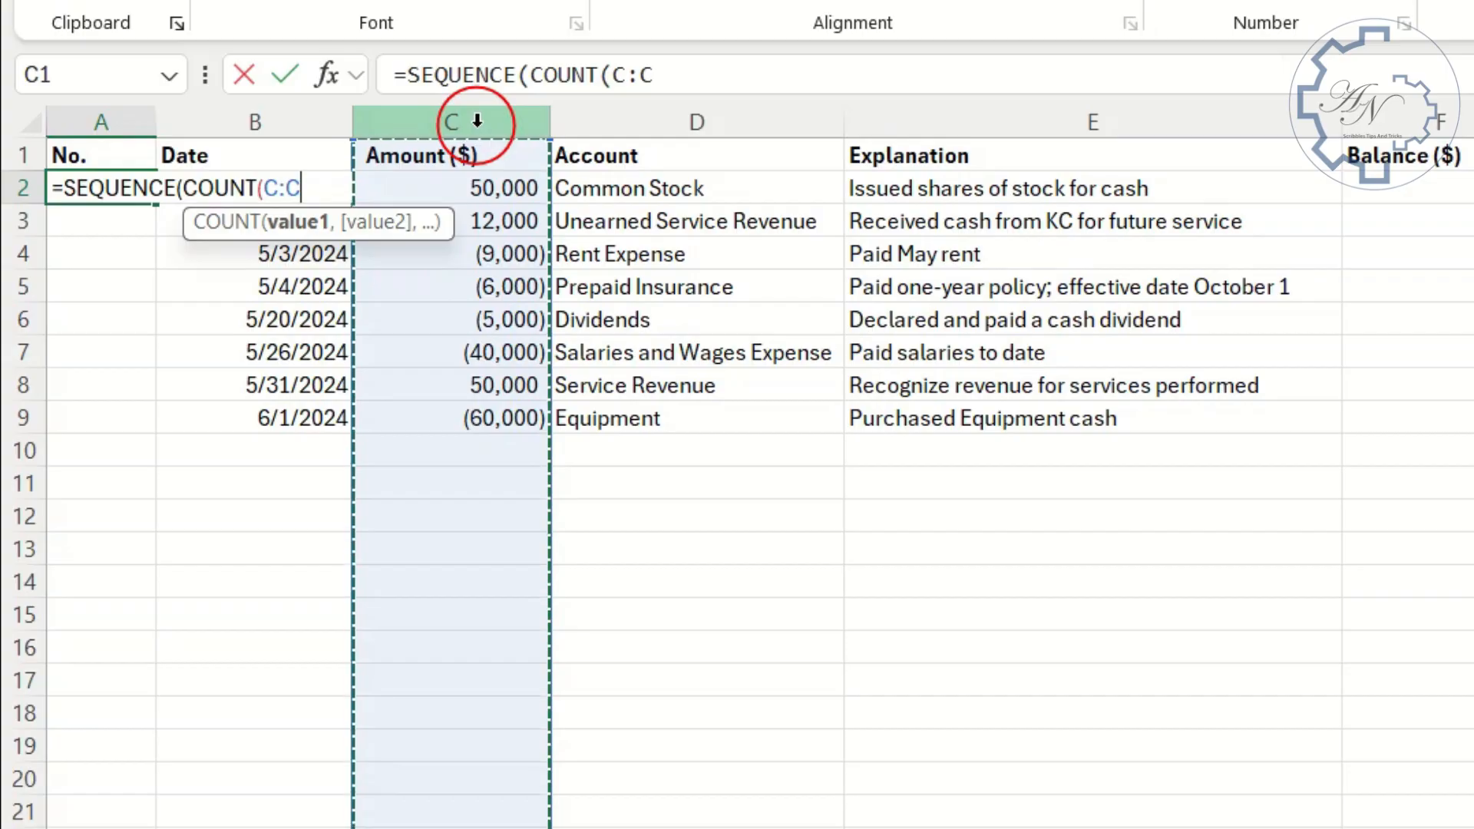
key(Return)
key(Return)
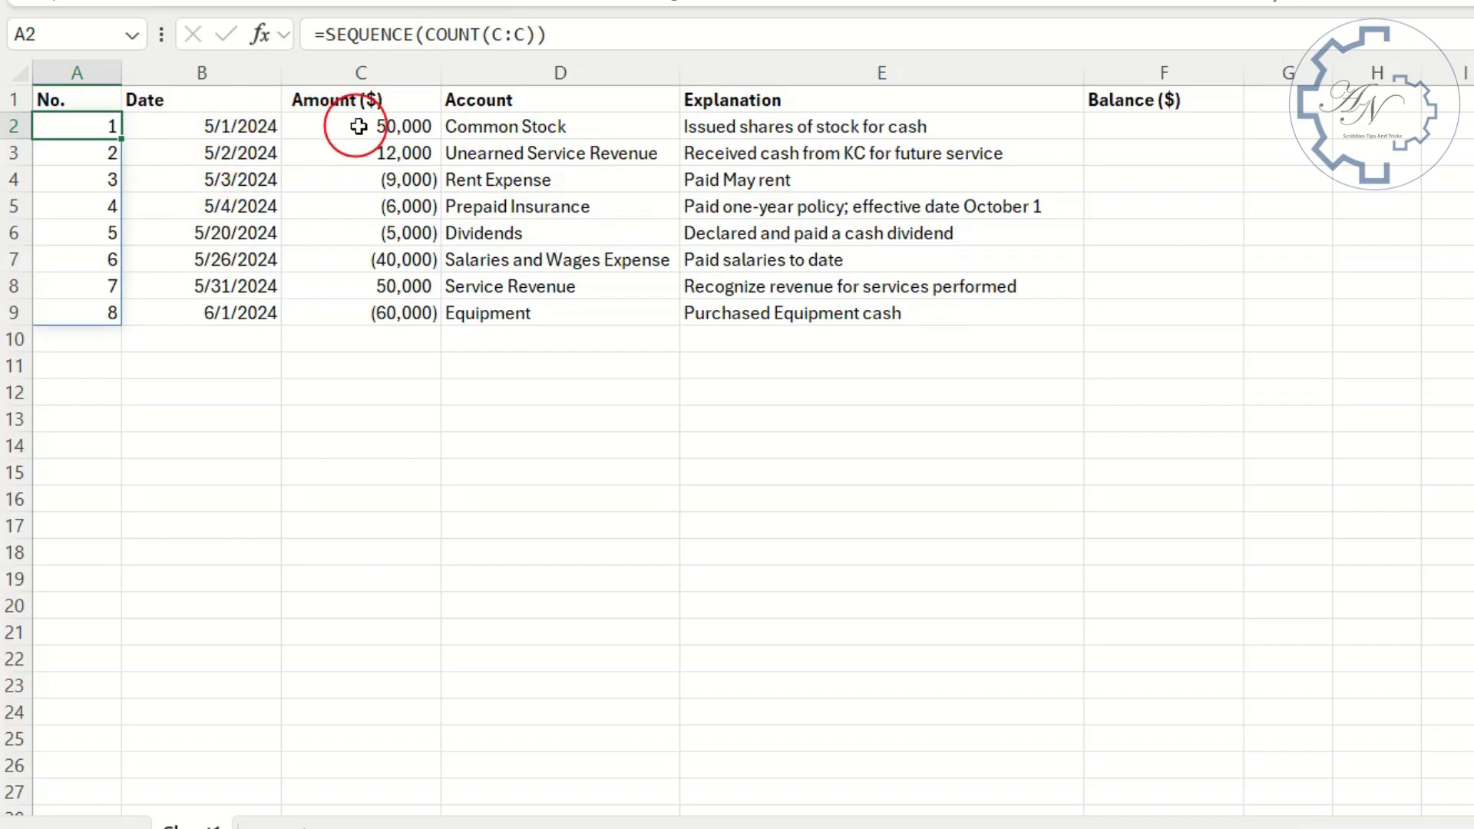
- Add a Running Total column in Balance ($) for the range C2:E9 with Quick Analysis, and inspect its formulas
drag(358, 126, 892, 302)
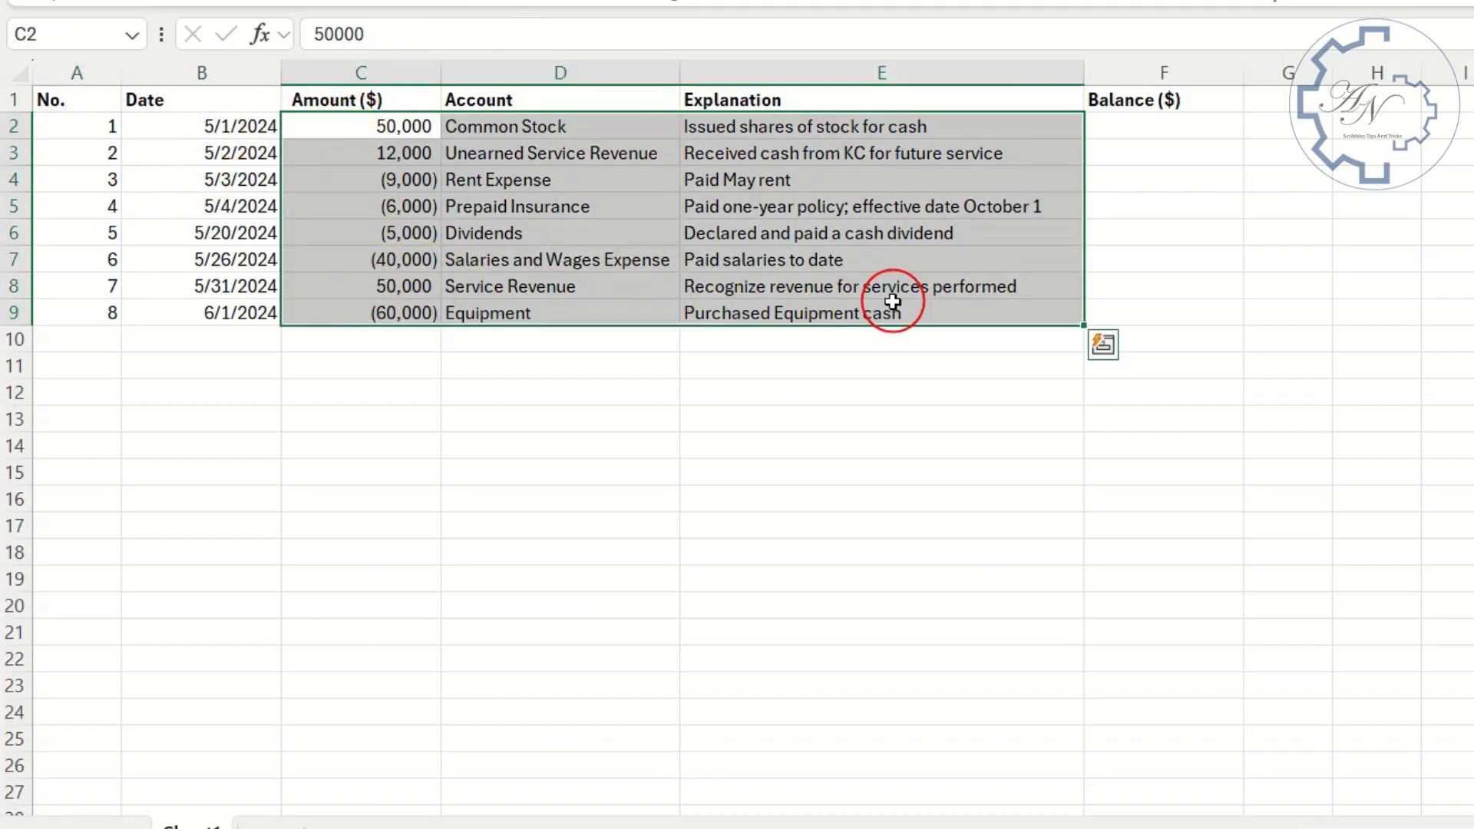
click(1118, 345)
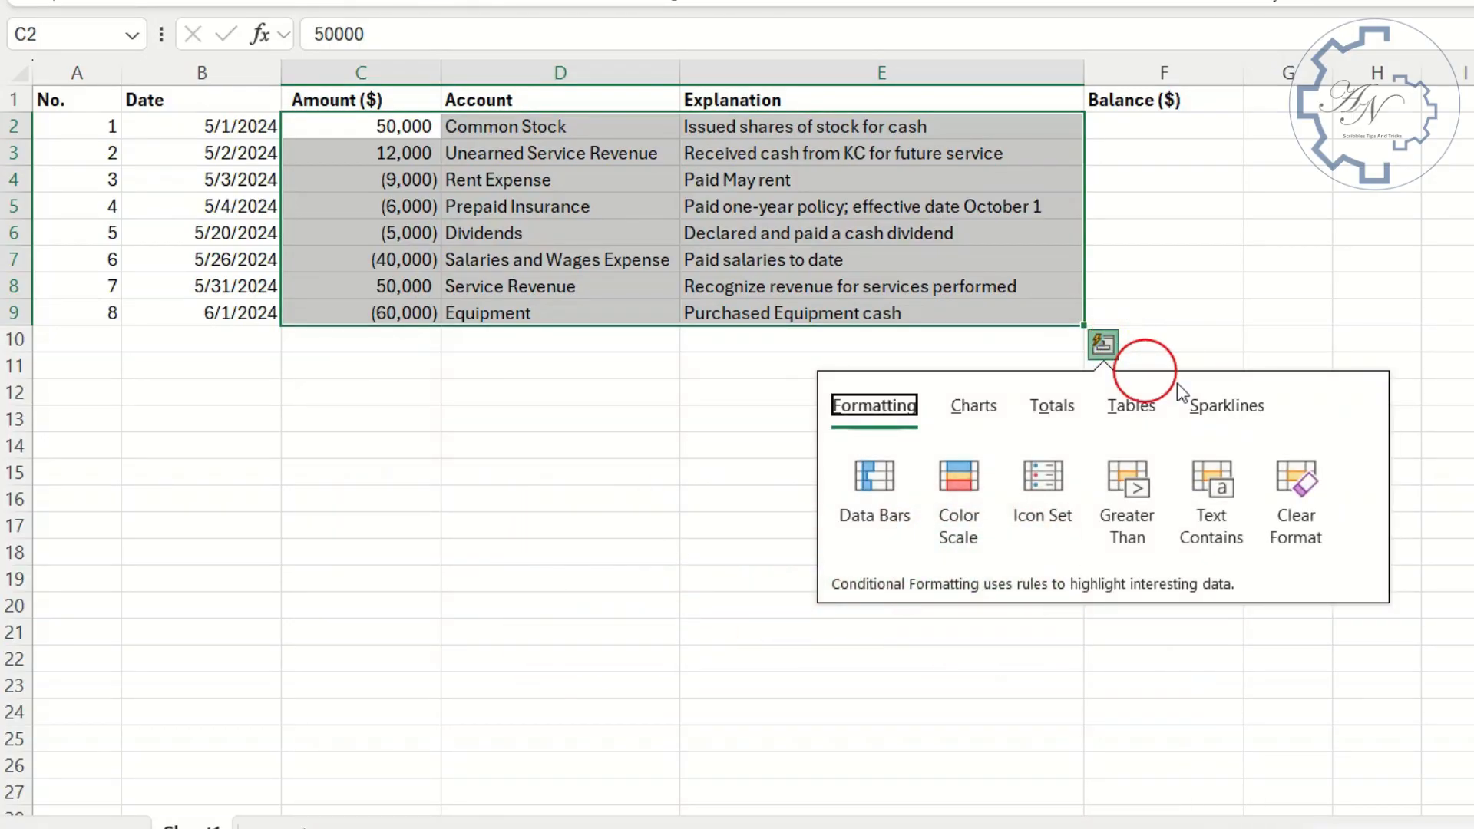
click(1053, 409)
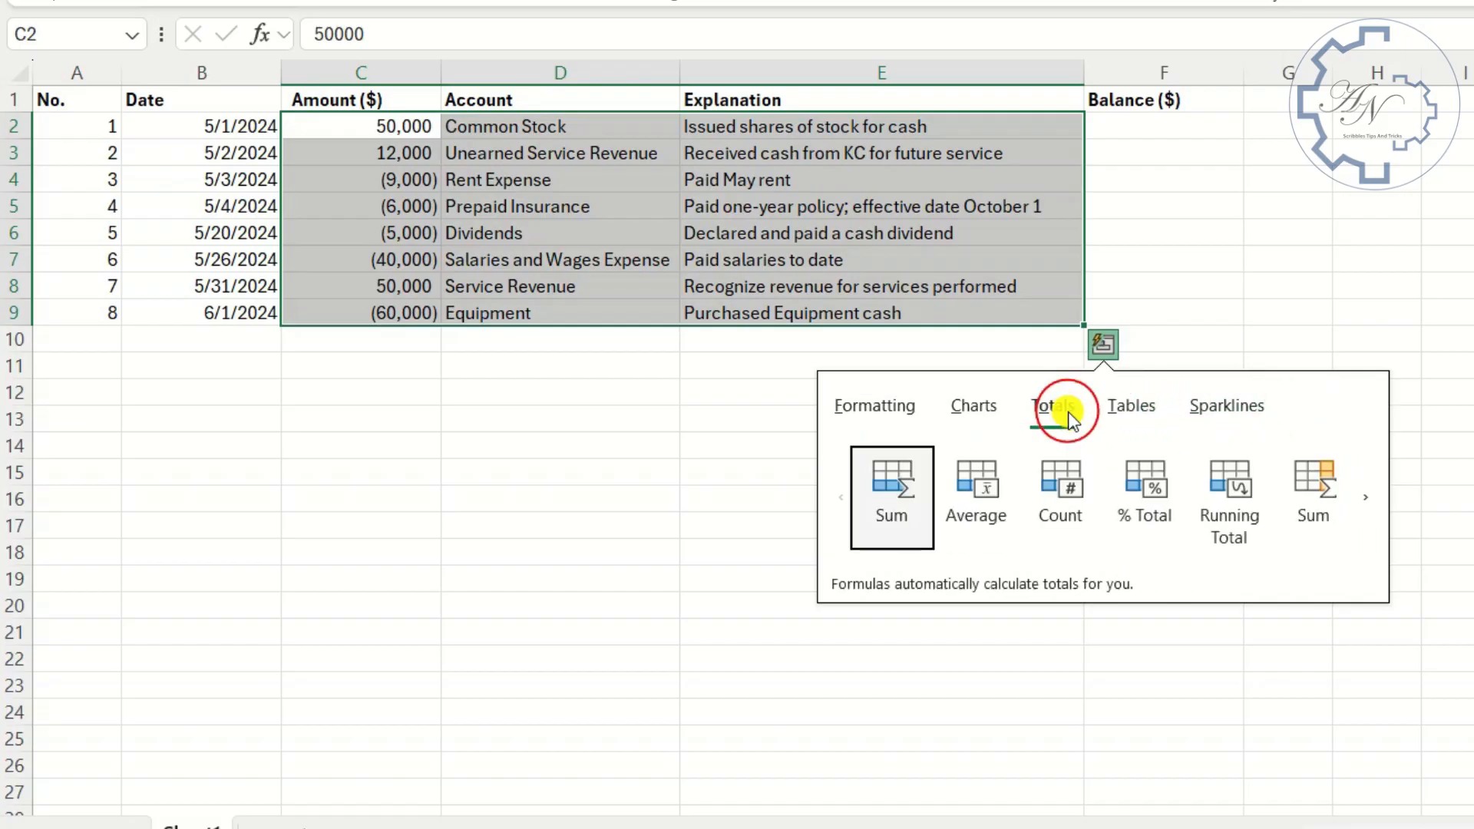
click(1370, 495)
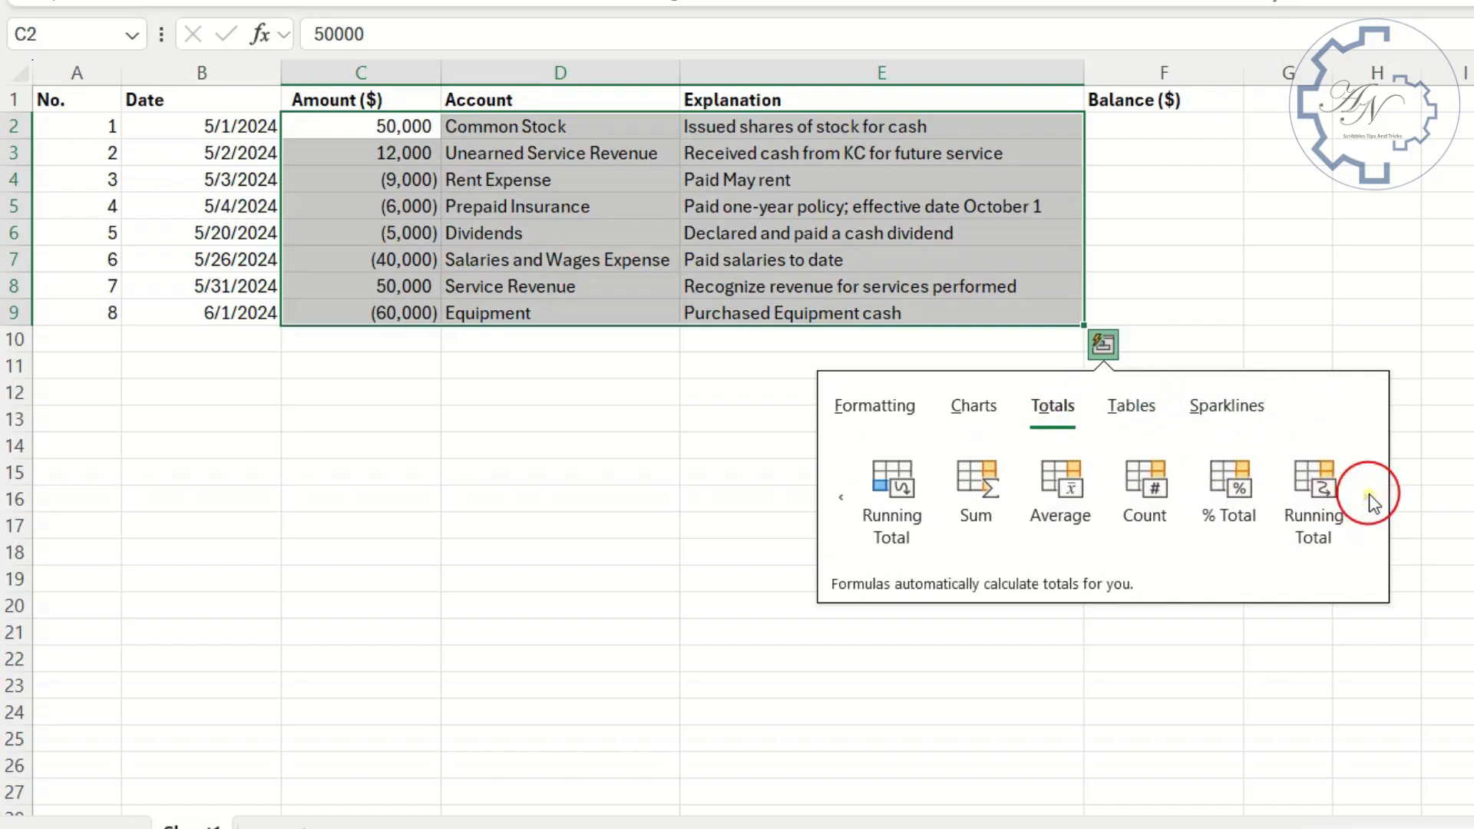
click(1331, 487)
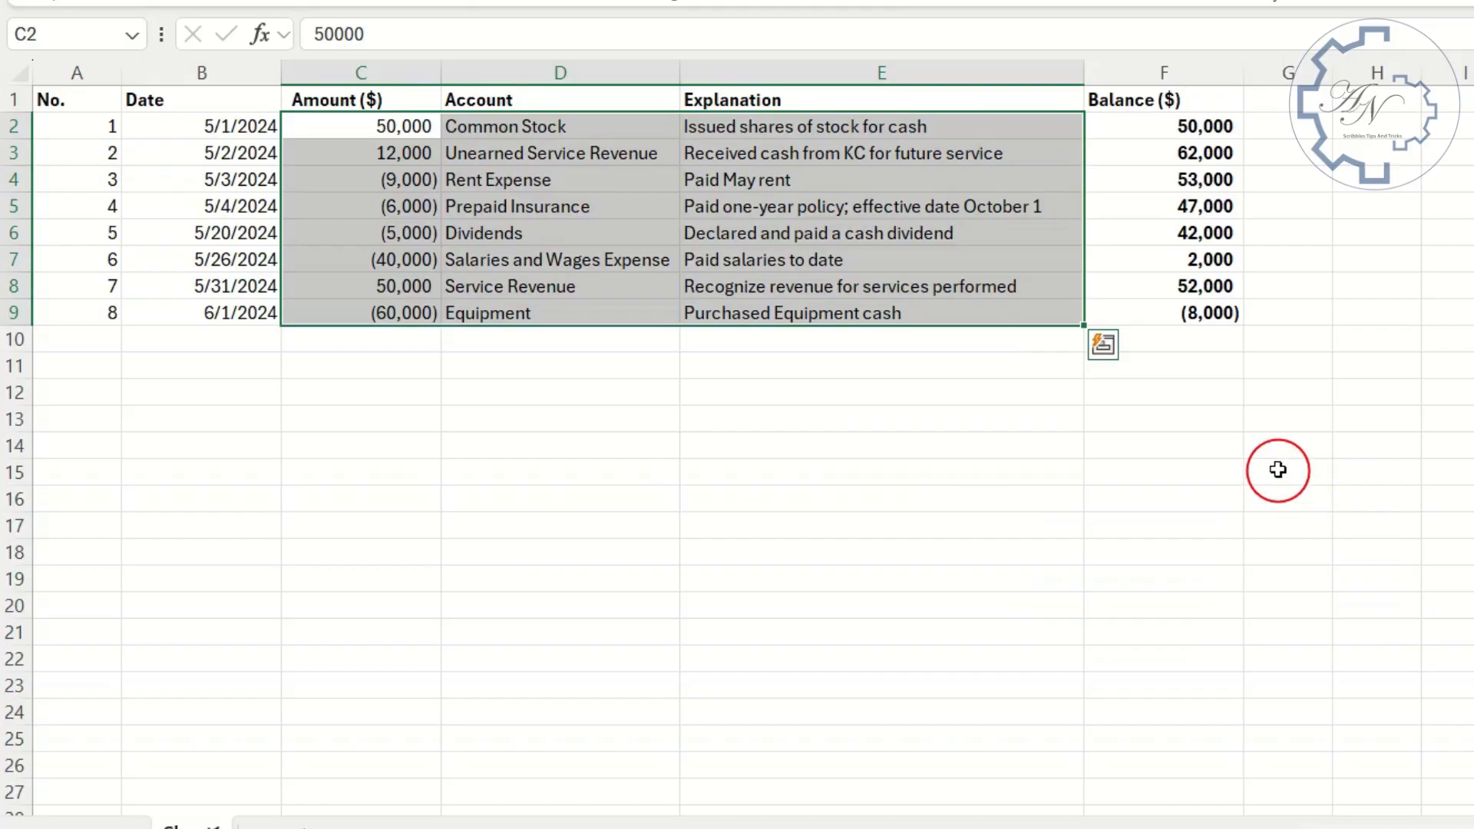
click(1179, 310)
click(1167, 181)
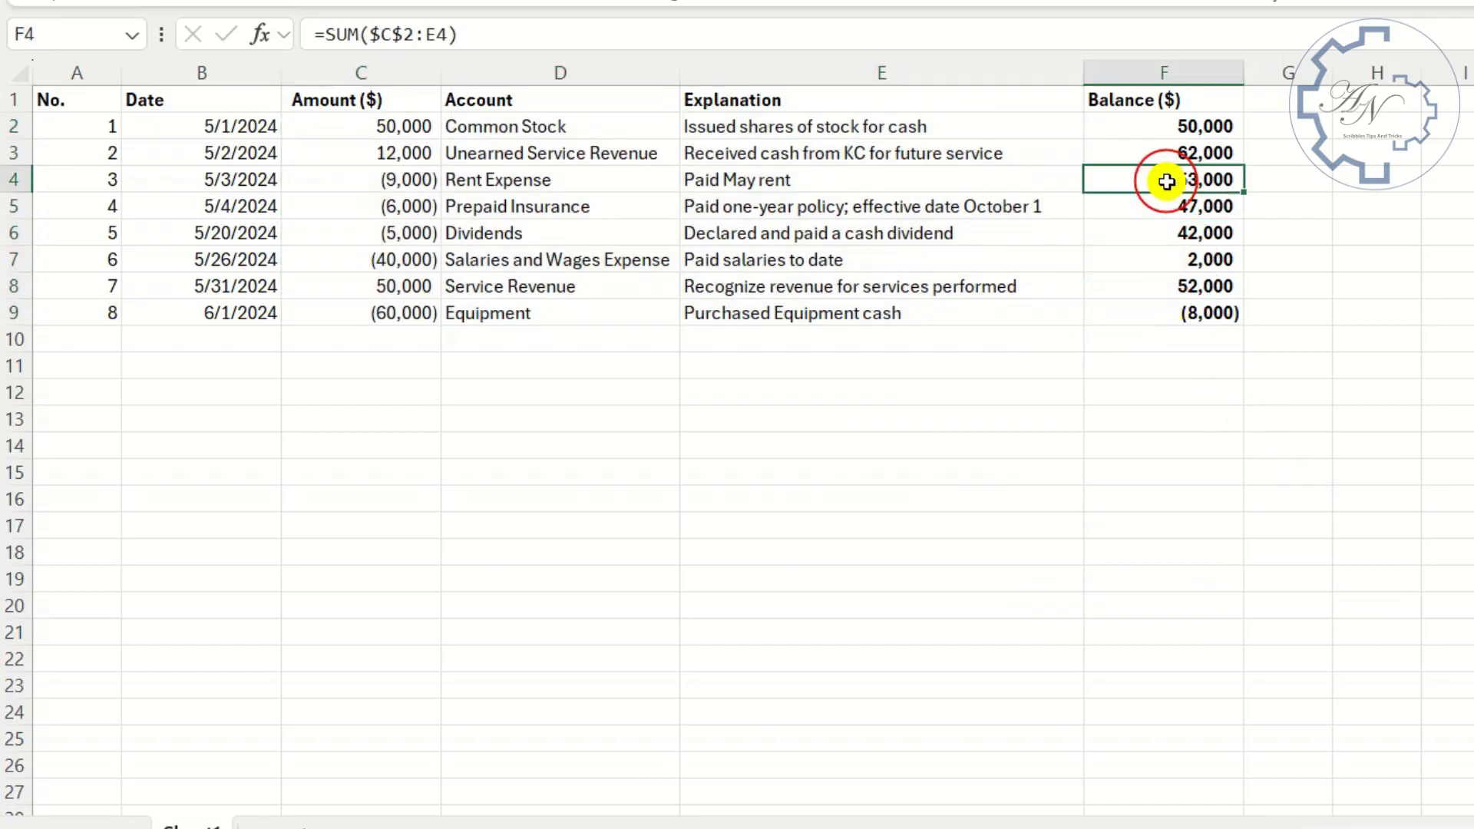
click(1168, 131)
click(1166, 312)
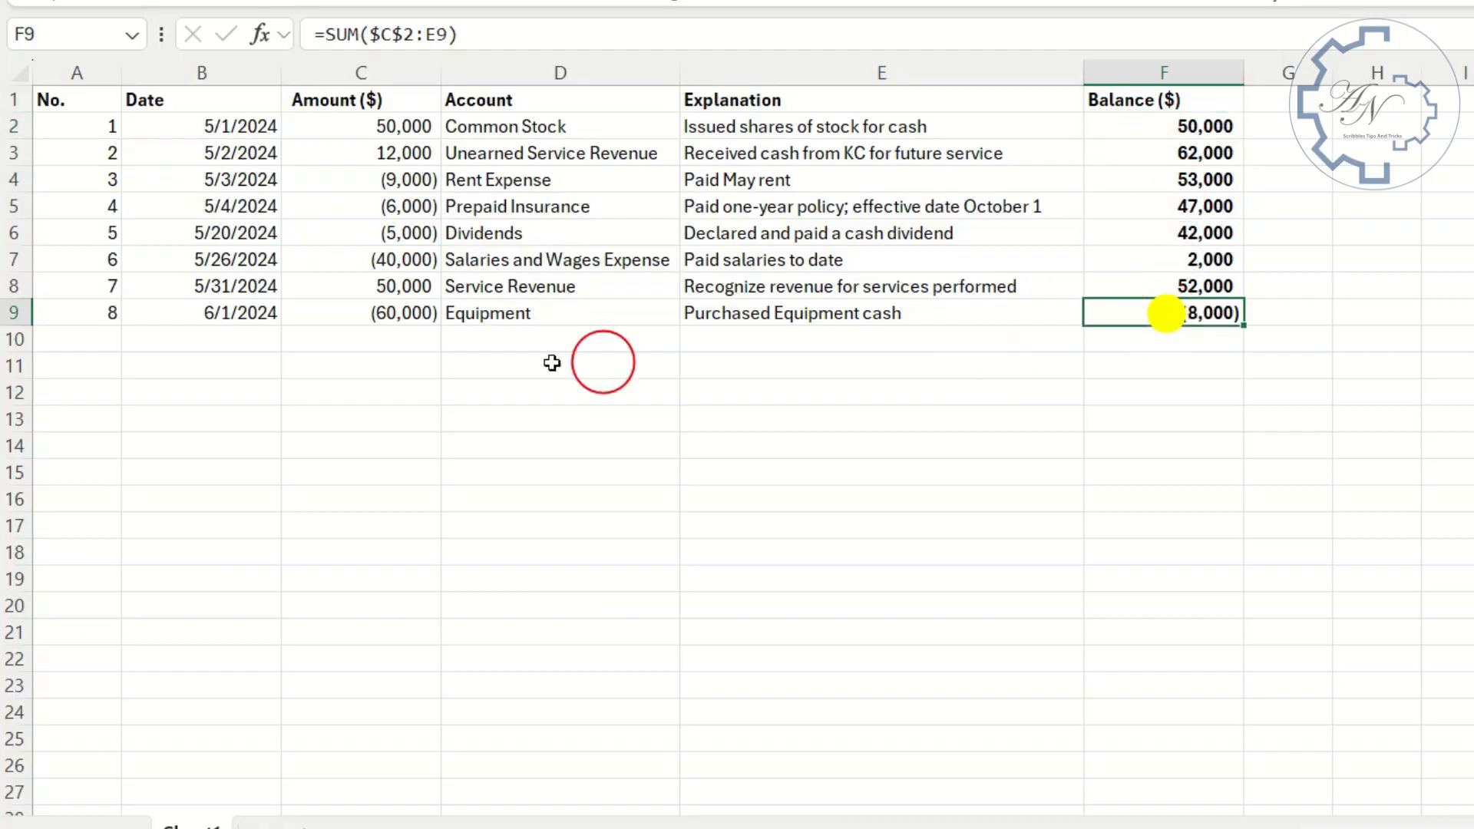
- Enter an amount of 3000 in C10 and extend the balance formula from F9 down to F10
click(386, 340)
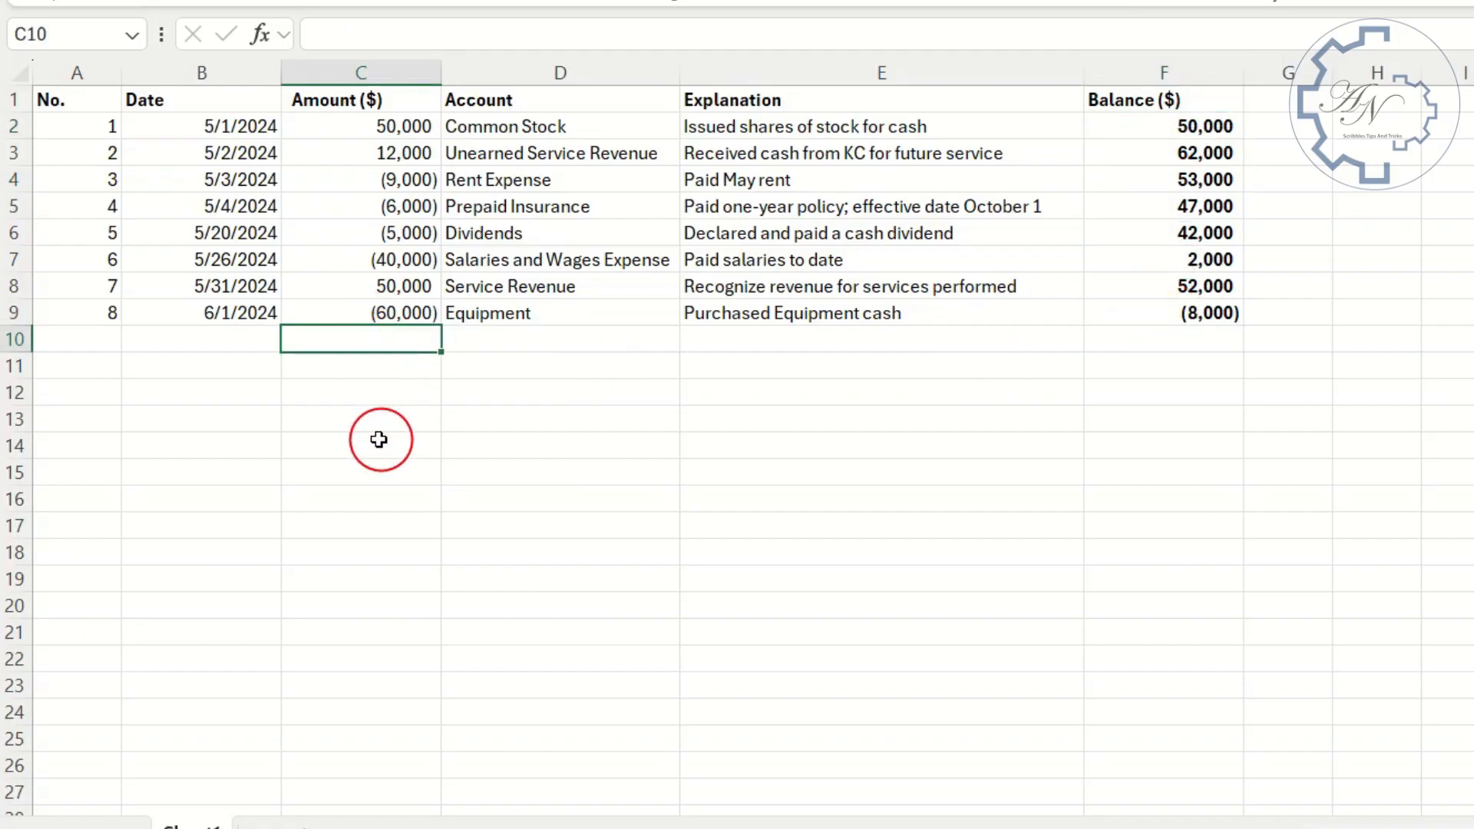
key(Return)
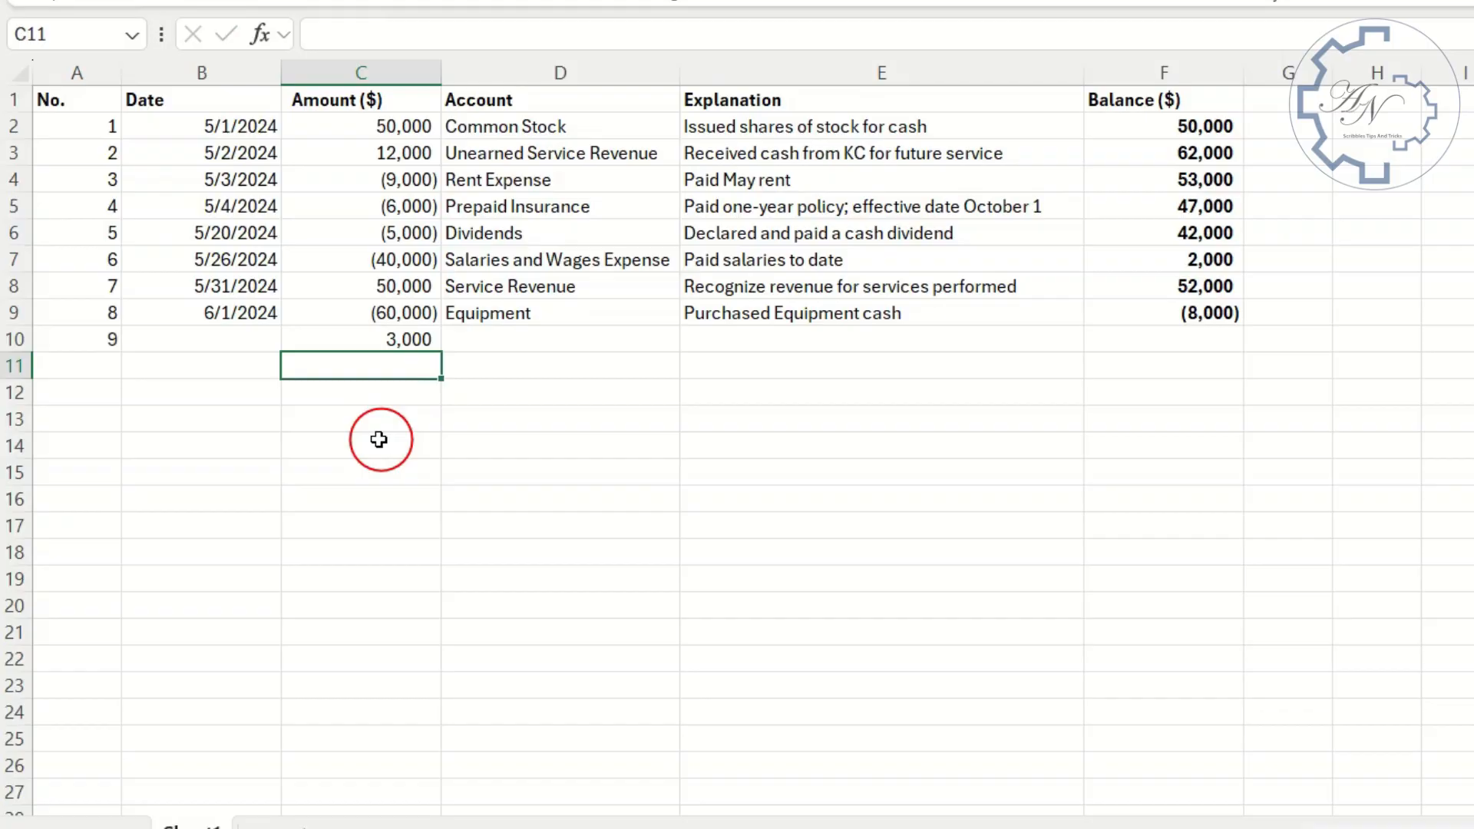
key(Up)
click(1172, 311)
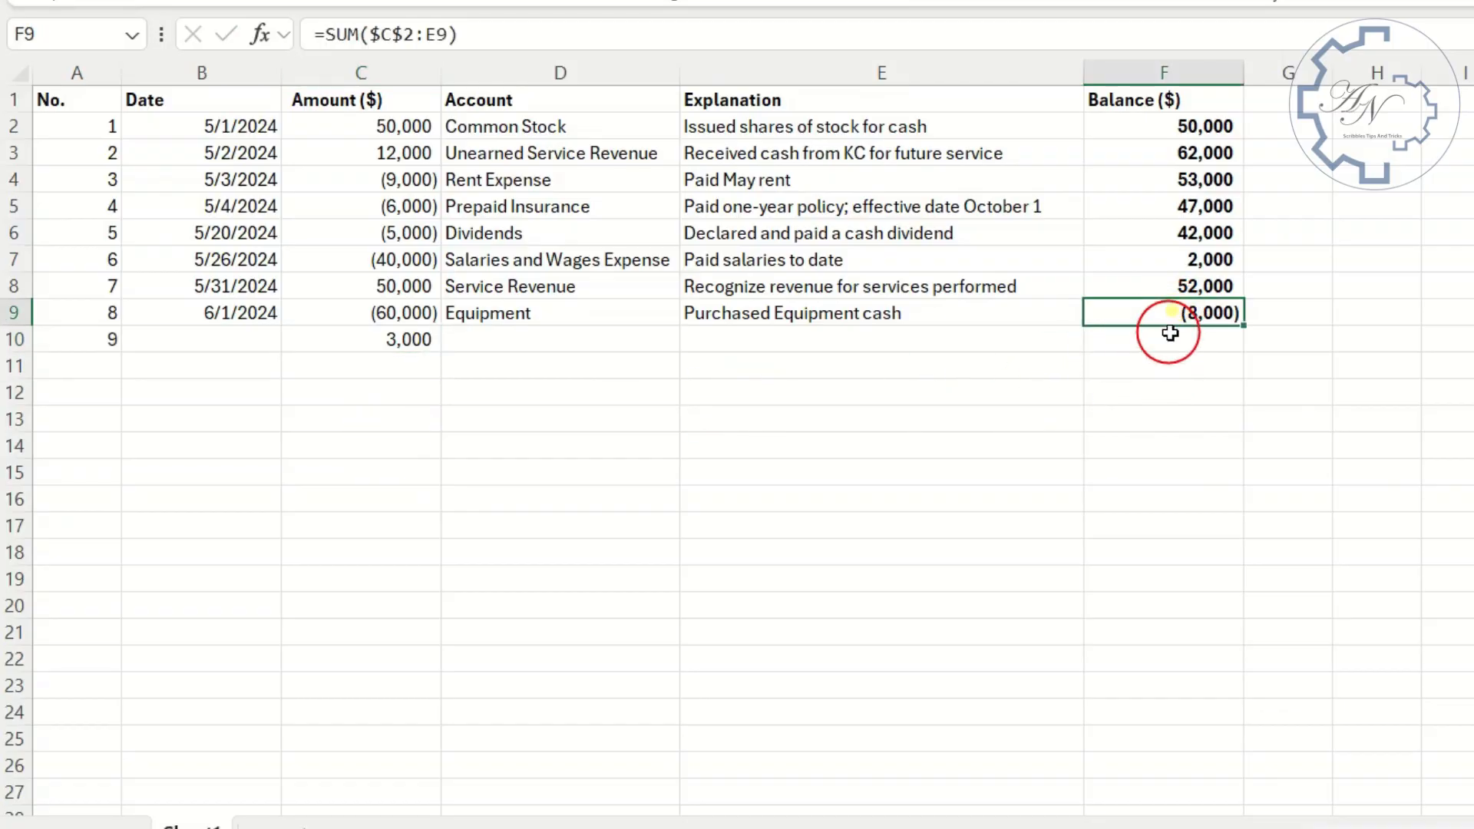
drag(1246, 324, 1159, 355)
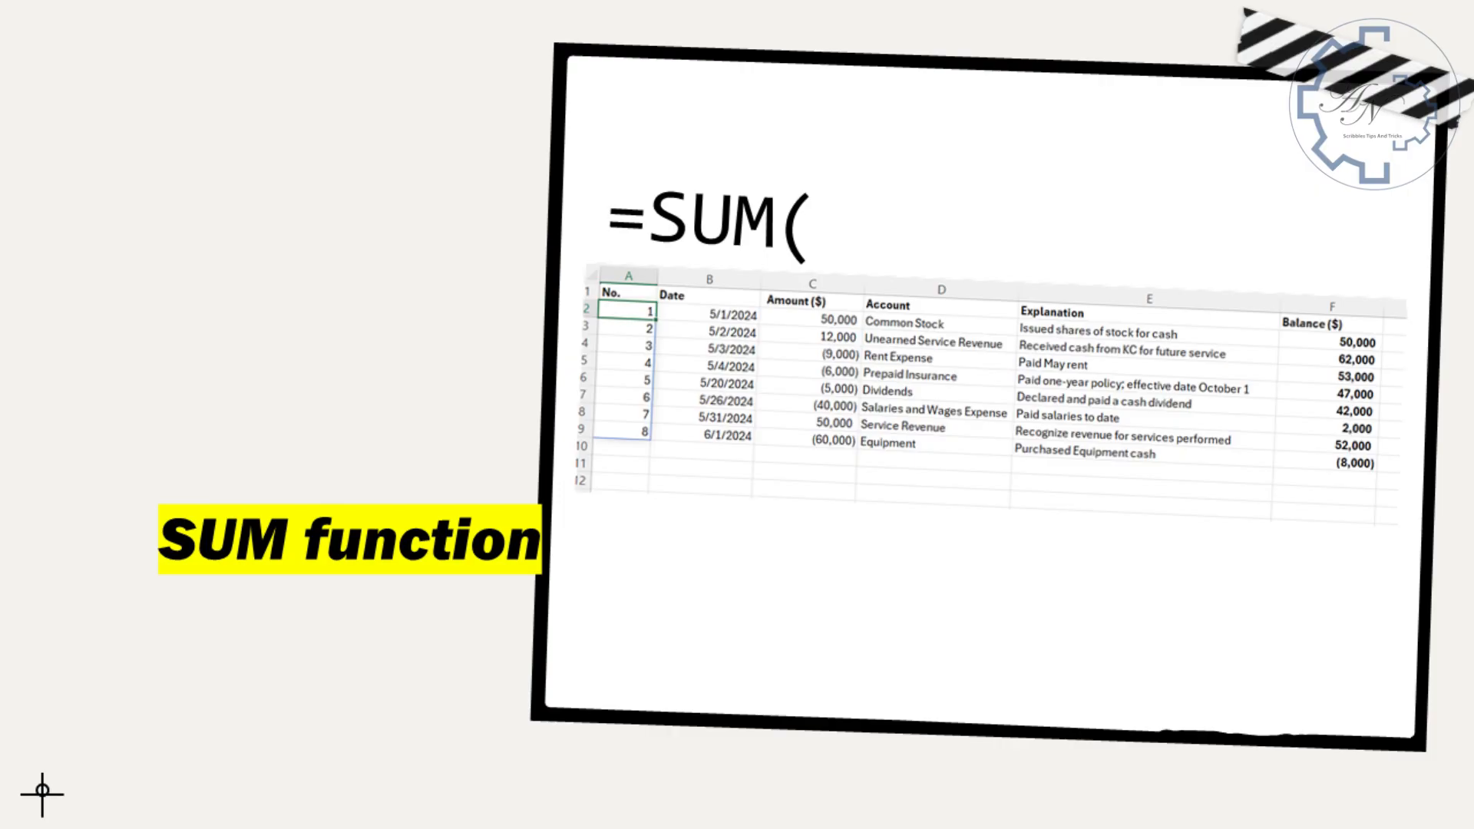
- Enter the running balance formula =SUM($C$2:C2) in F2, with the range's starting cell locked as absolute
key(F2)
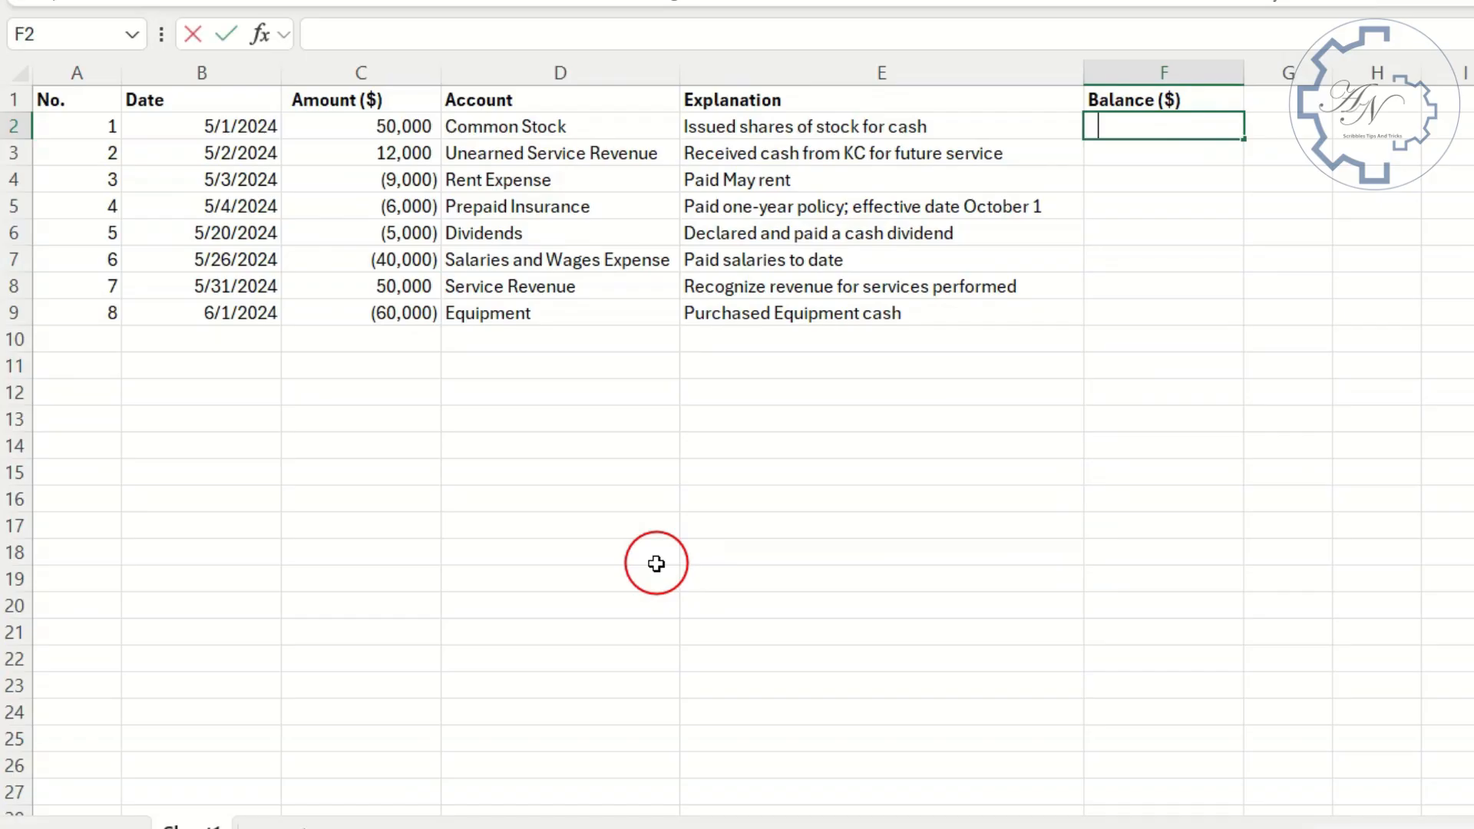
text(=sum)
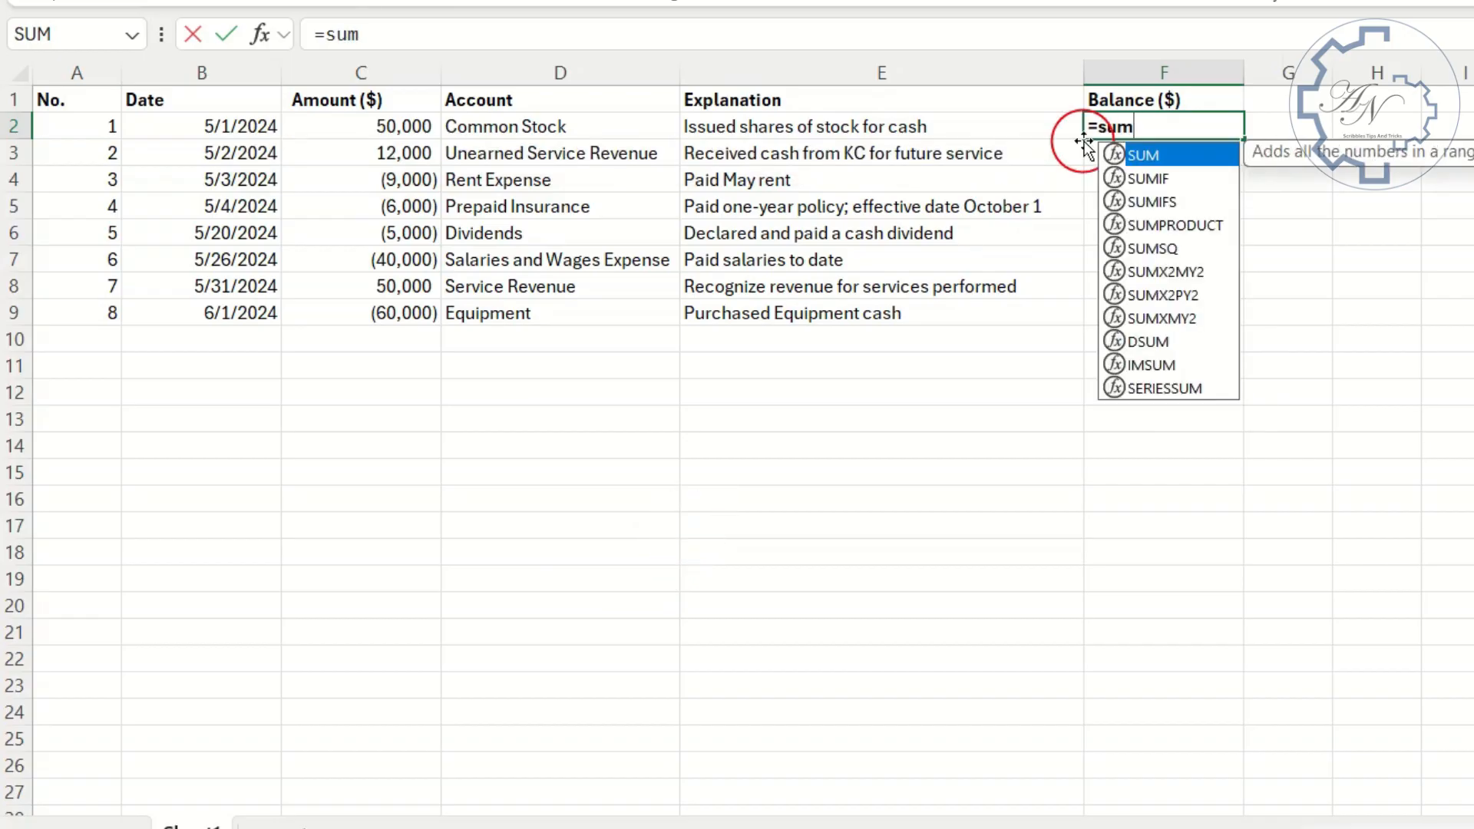
double_click(1142, 161)
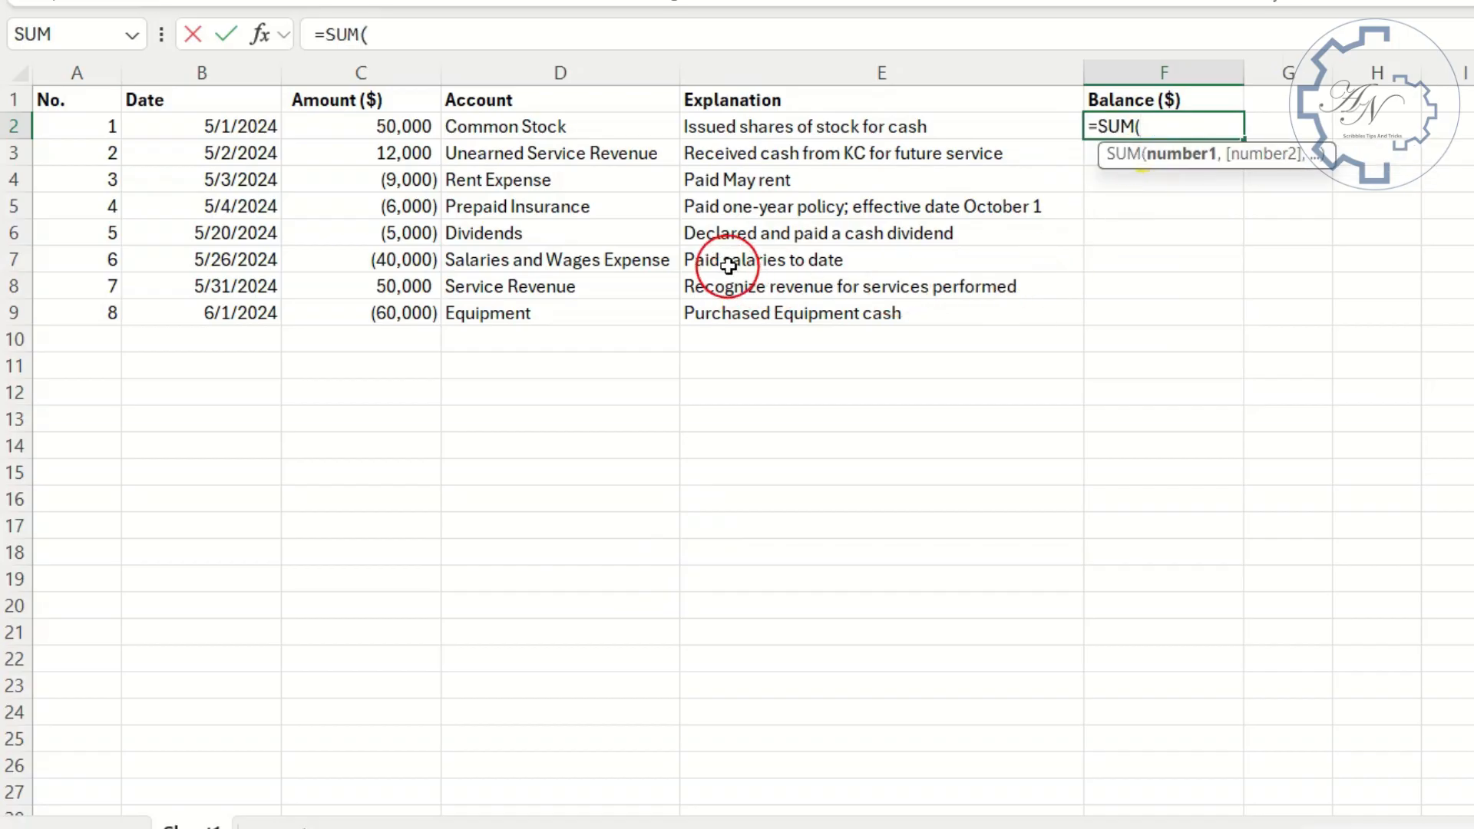
click(385, 126)
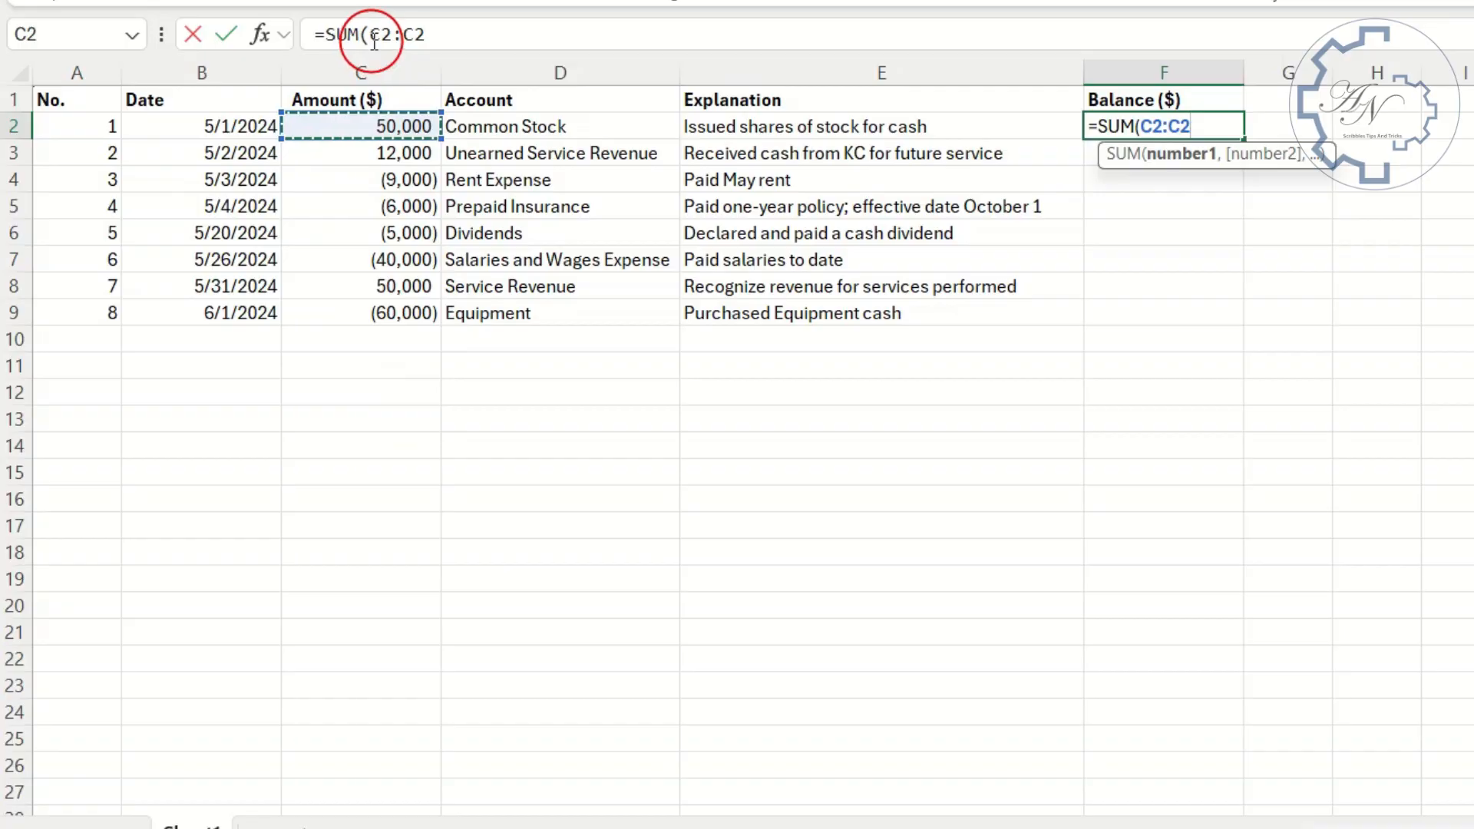
click(381, 34)
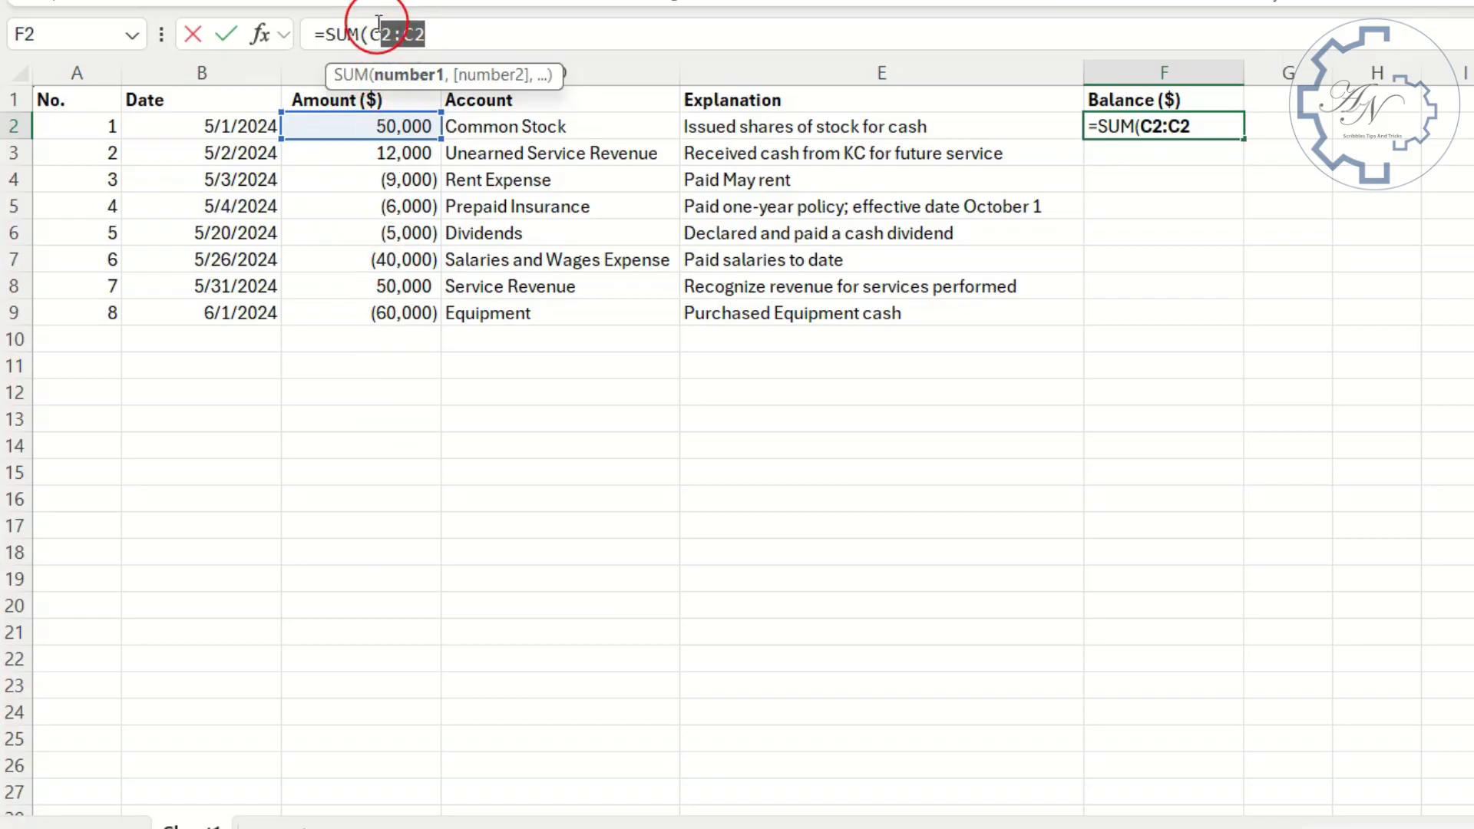
click(378, 29)
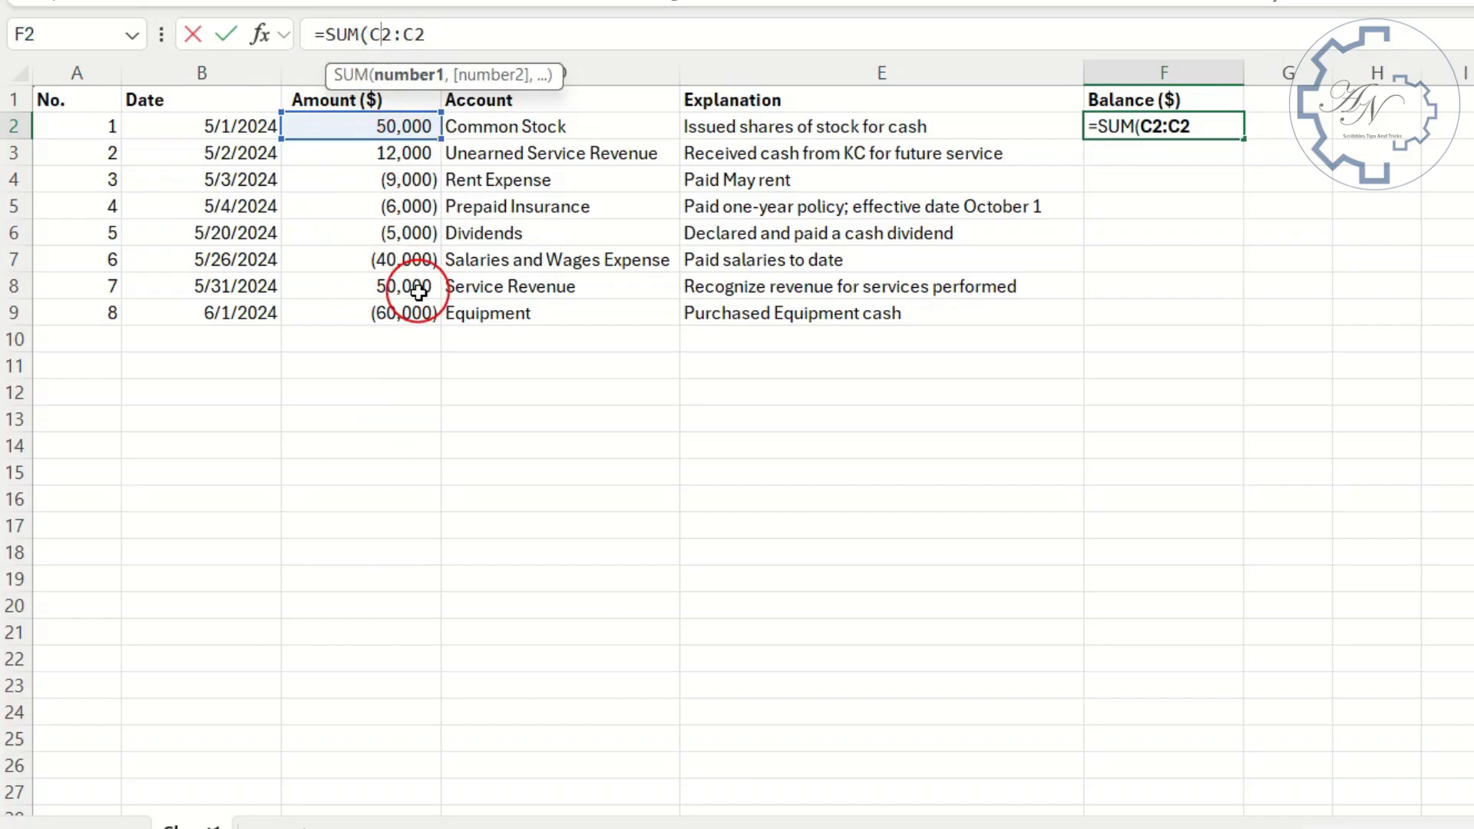
key(F4)
click(503, 32)
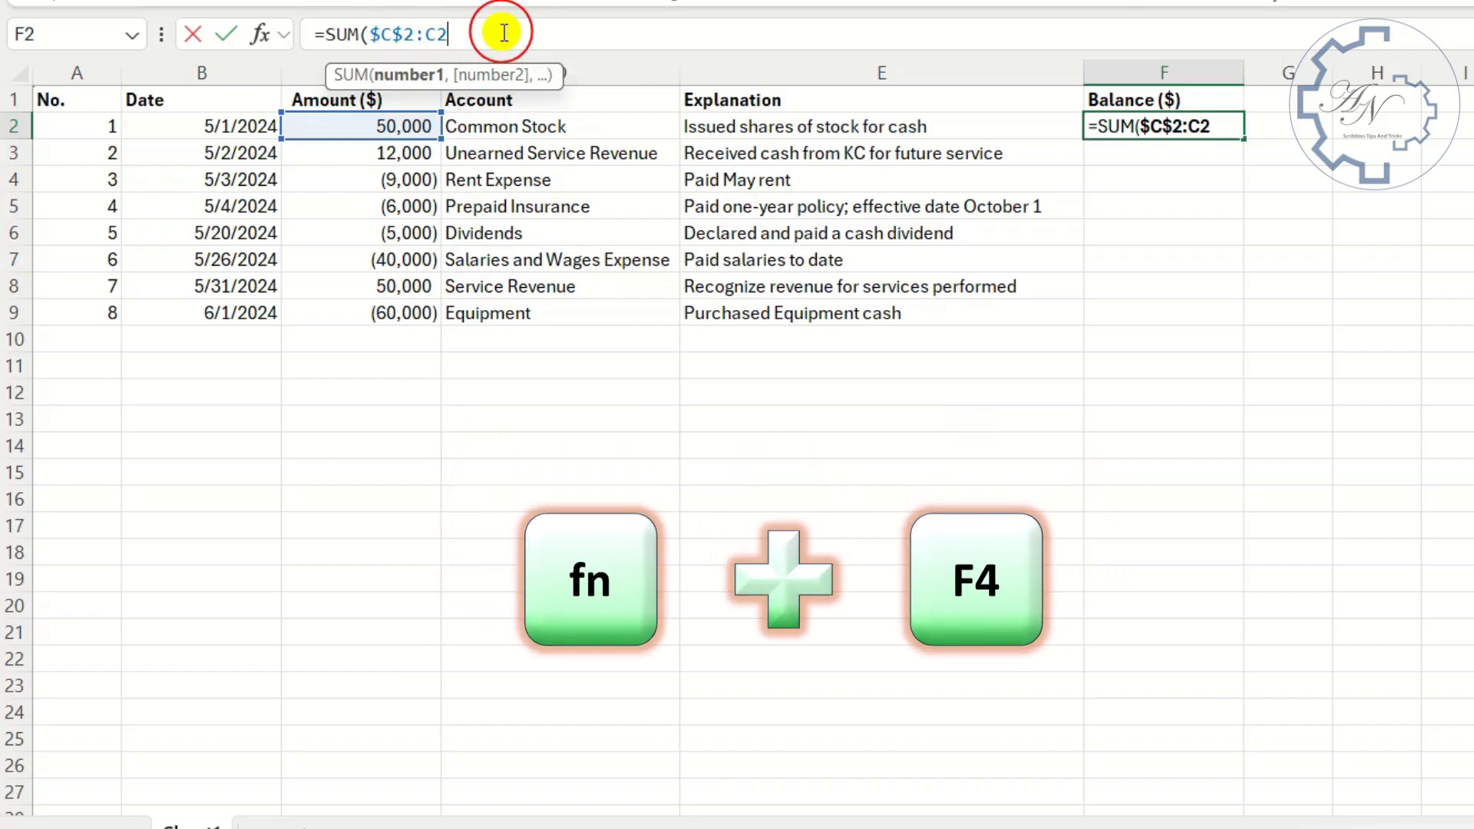
key(Return)
- Fill the F2 balance formula down to F9 and enter an amount of 3000 in C10
click(1182, 132)
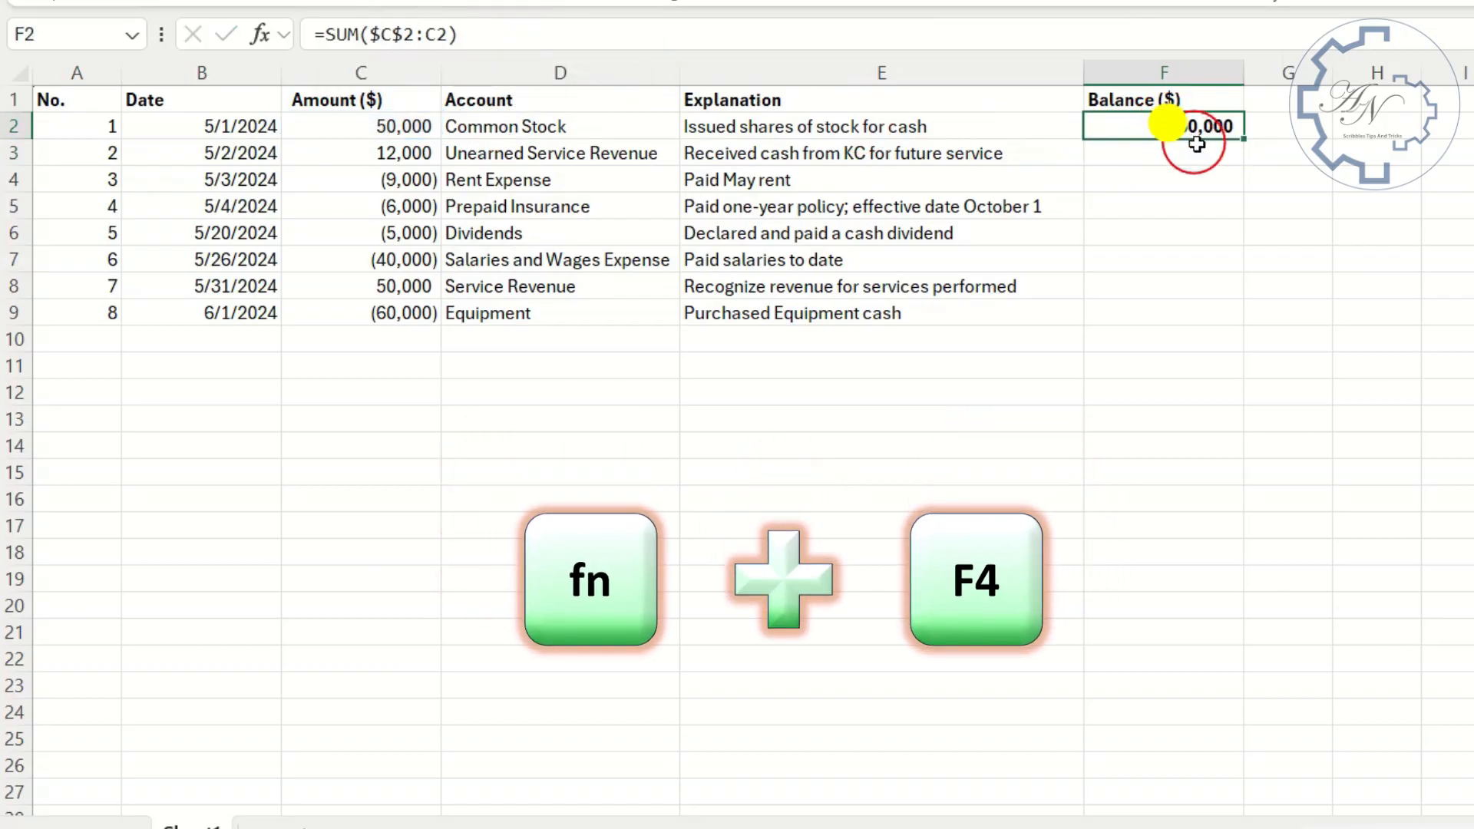
drag(1242, 139, 1229, 335)
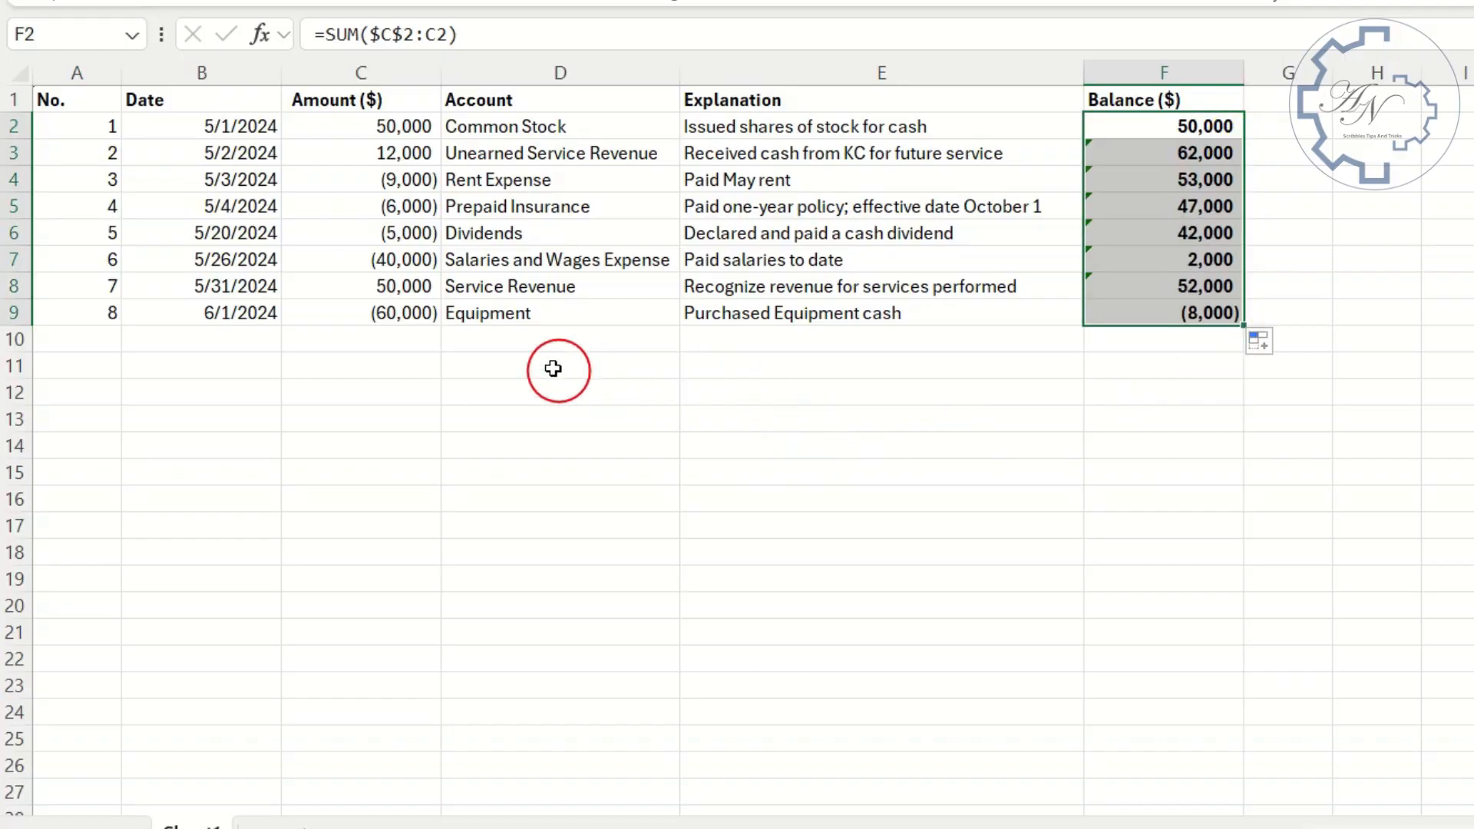
click(381, 340)
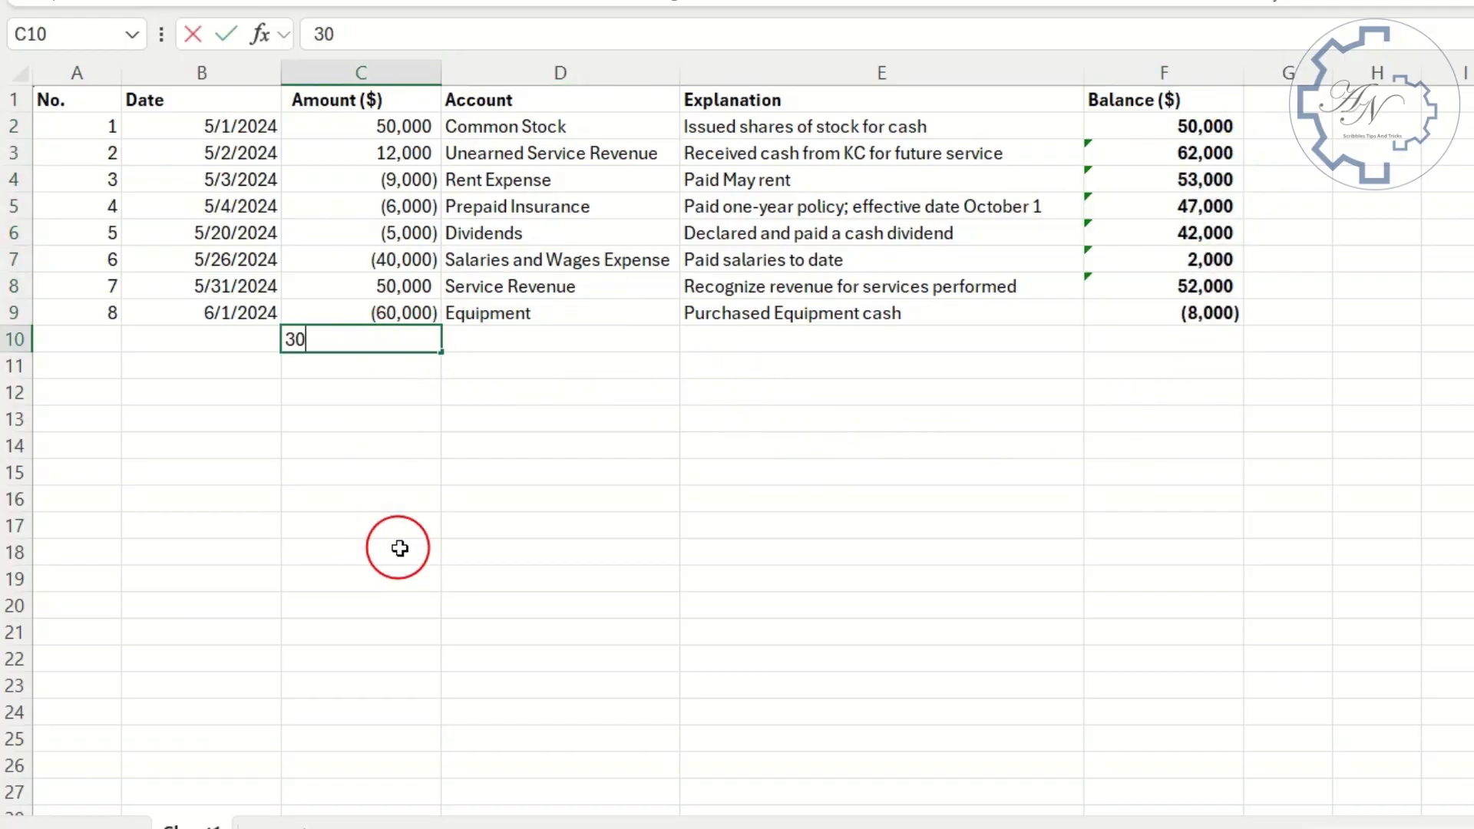
key(Tab)
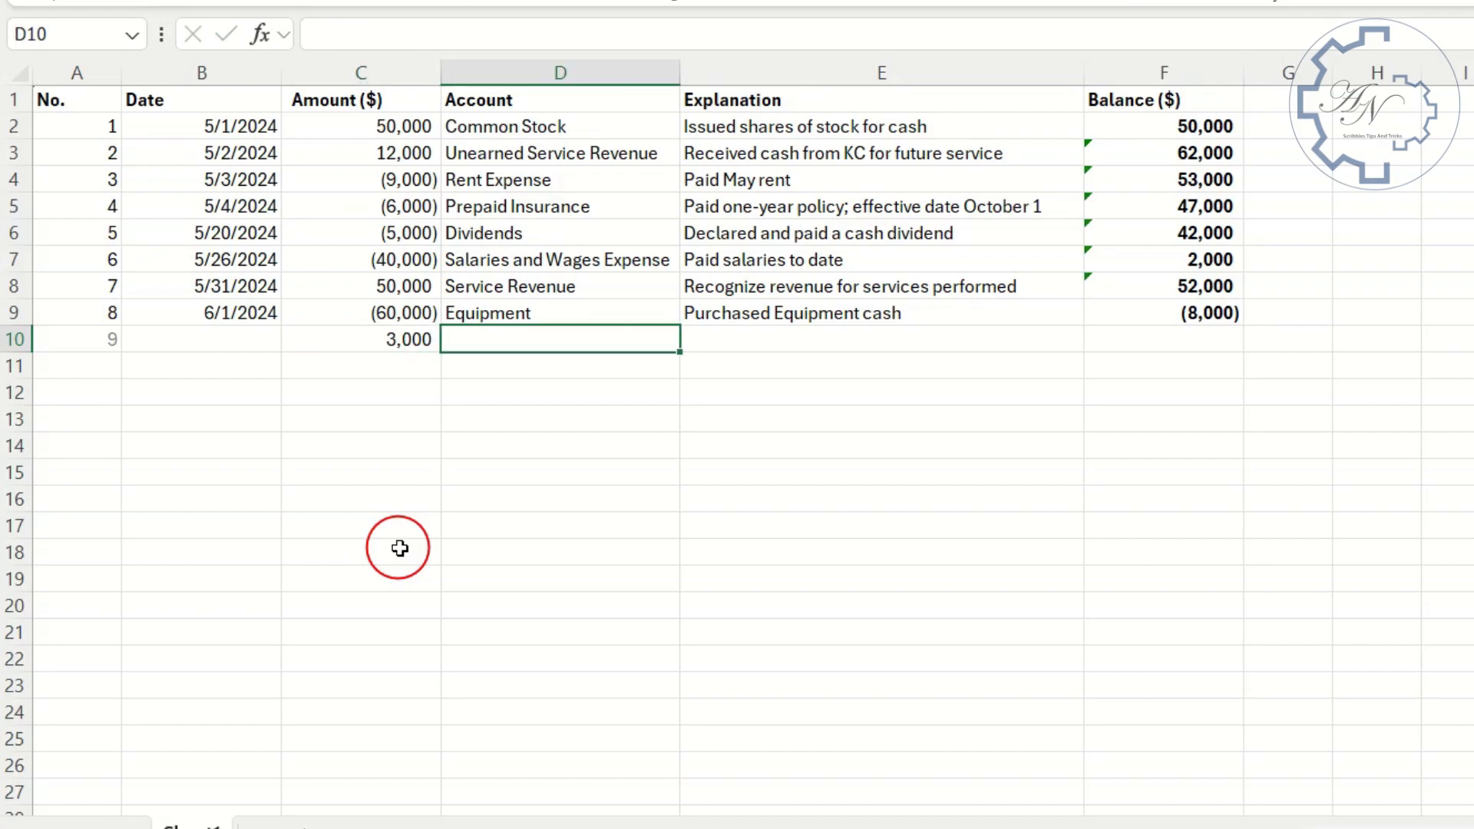
- Ignore the Formula Omits Adjacent Cells error in F7 and across the balance range F3:F9
click(1117, 262)
click(1049, 263)
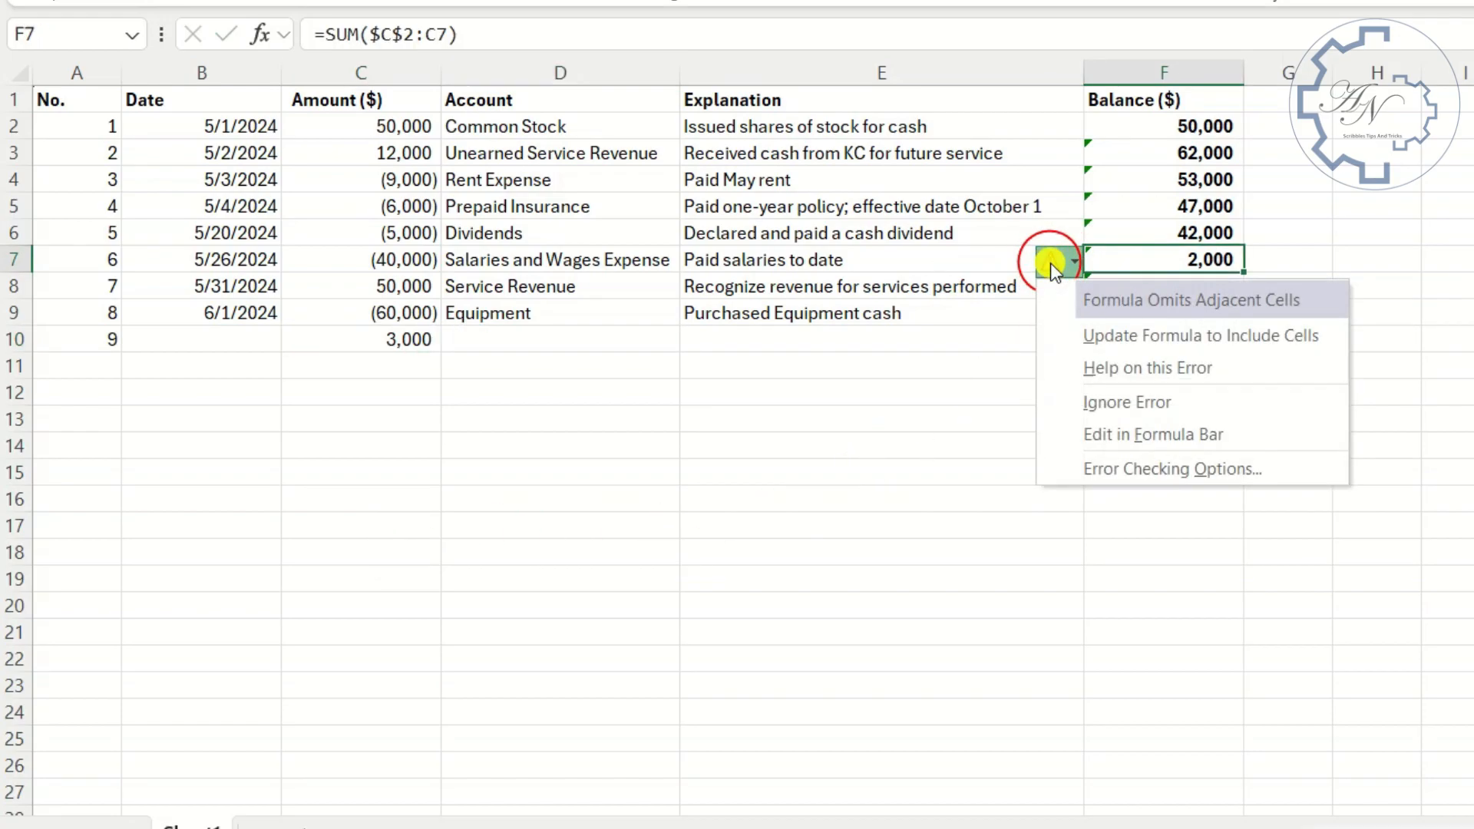
click(1086, 404)
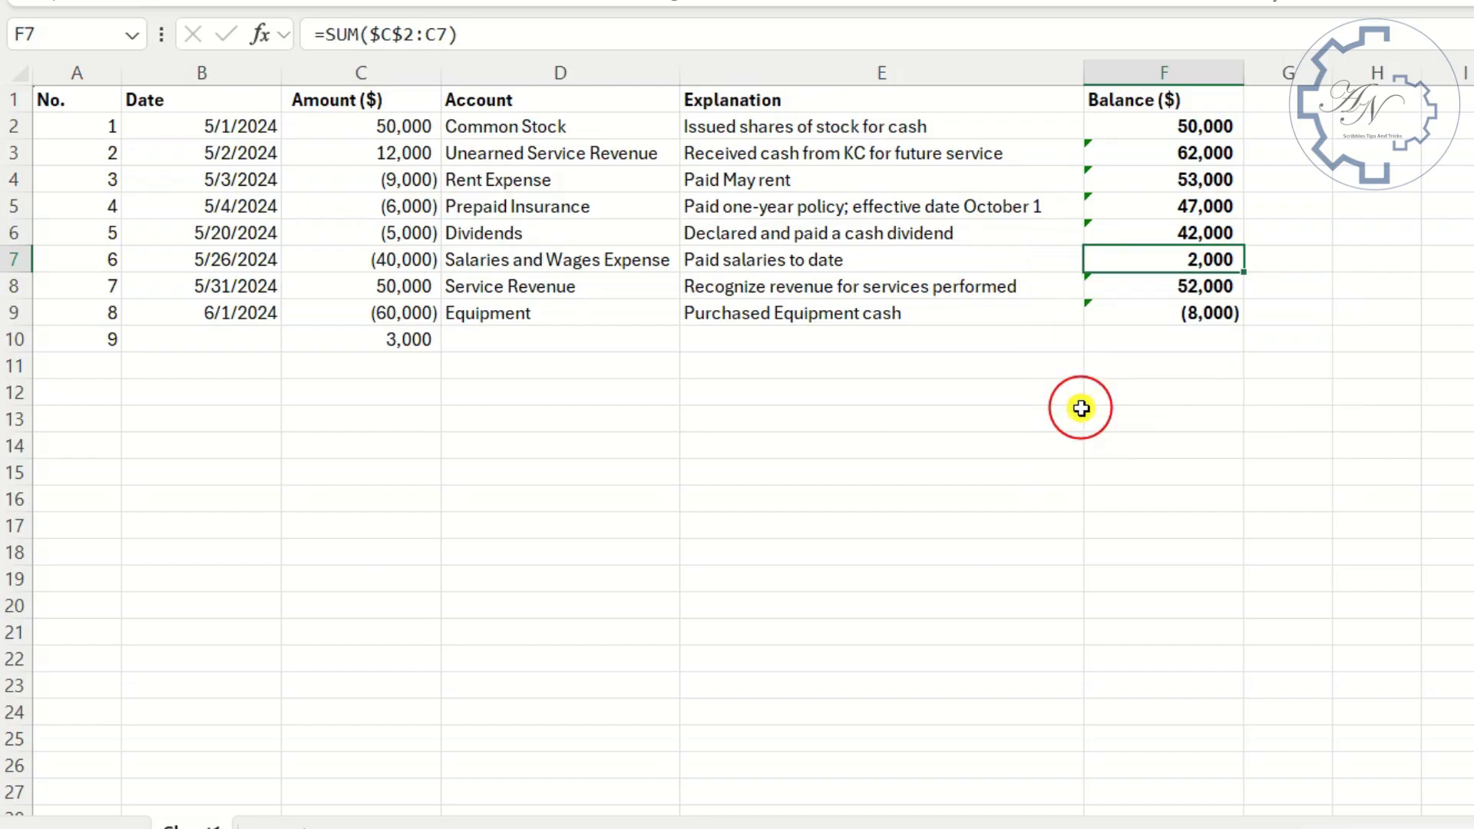
click(1106, 345)
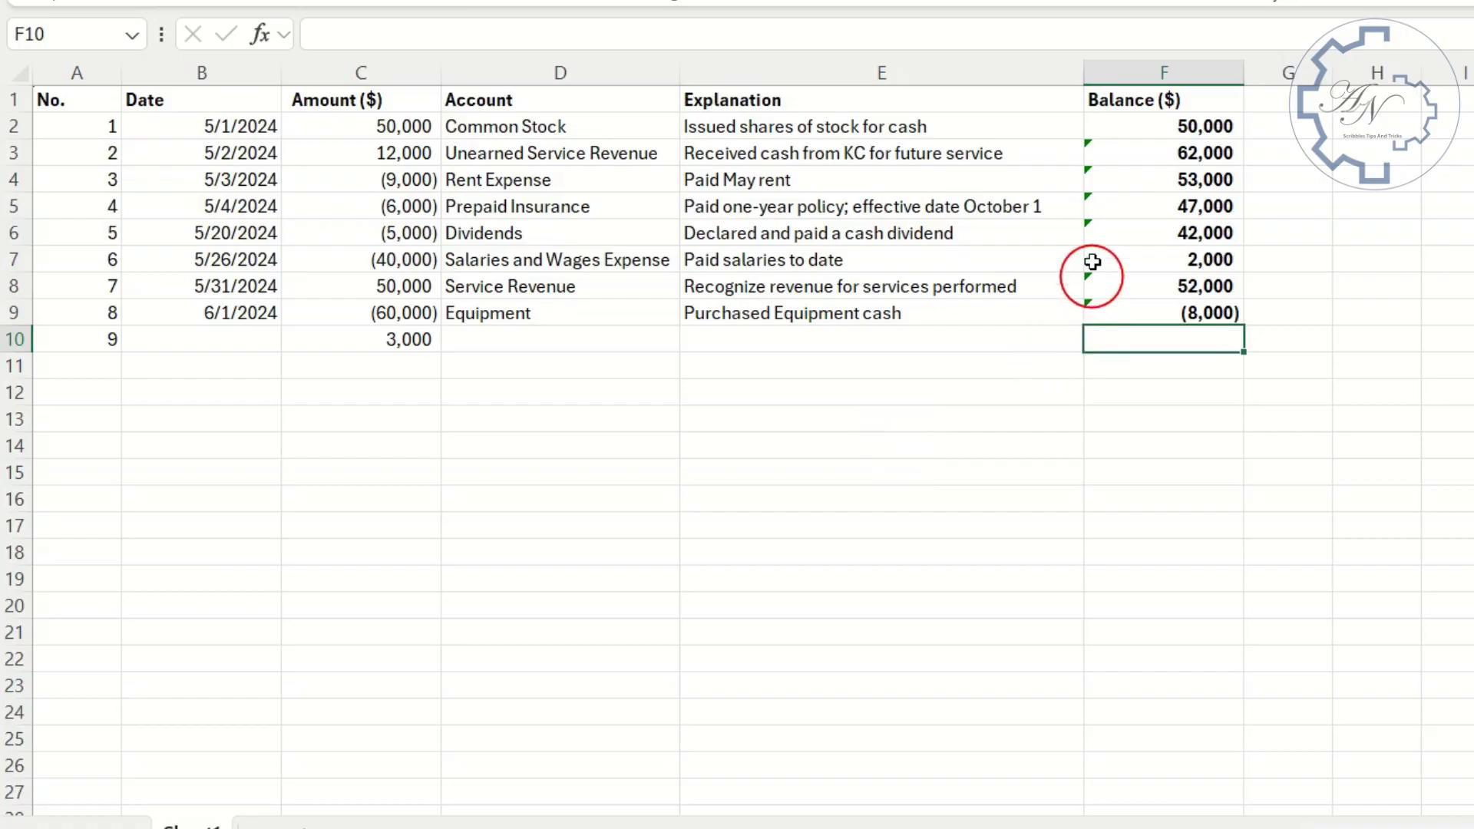
drag(1109, 151, 1122, 313)
click(1050, 153)
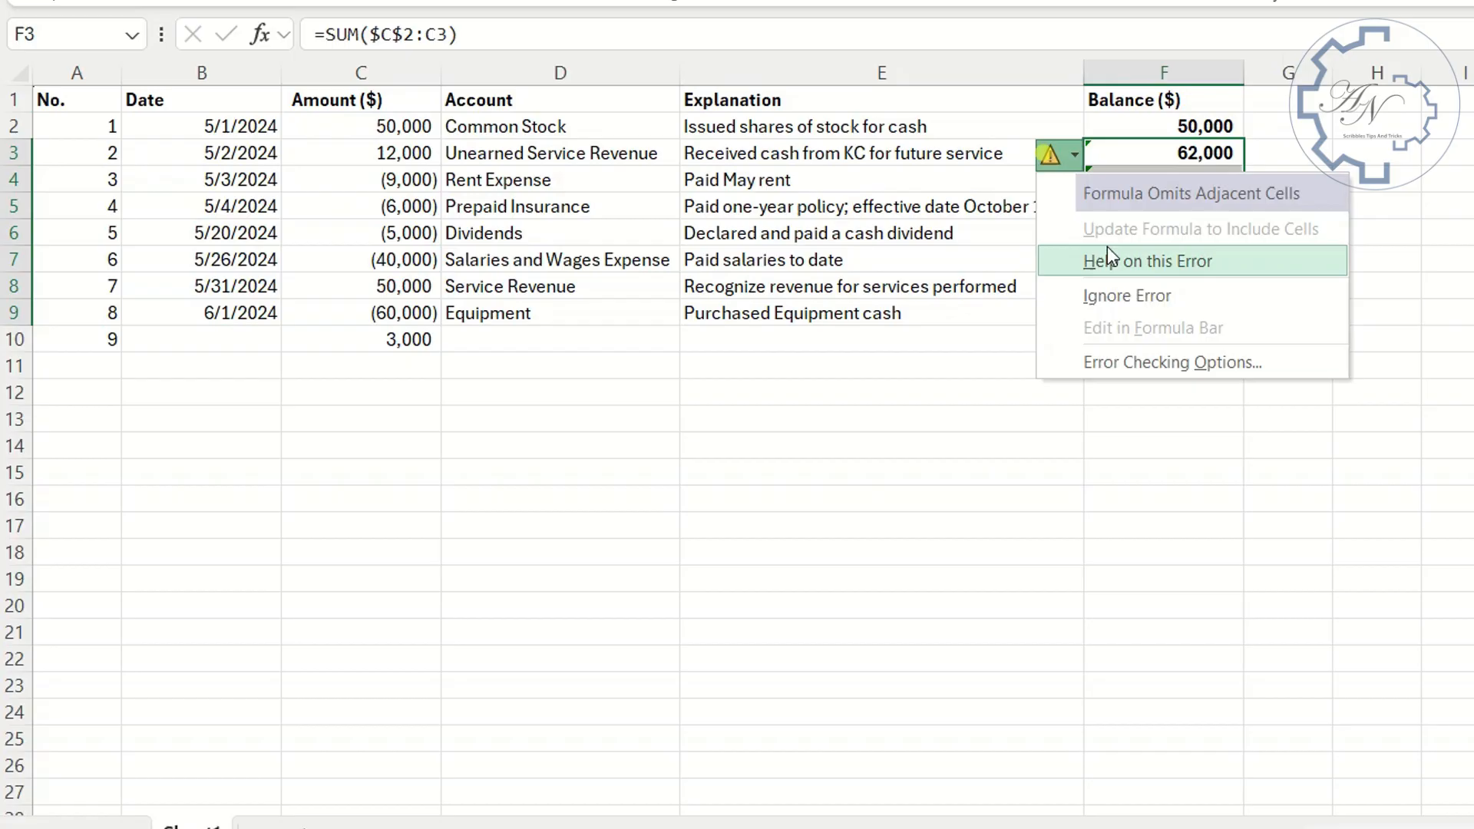
click(1111, 295)
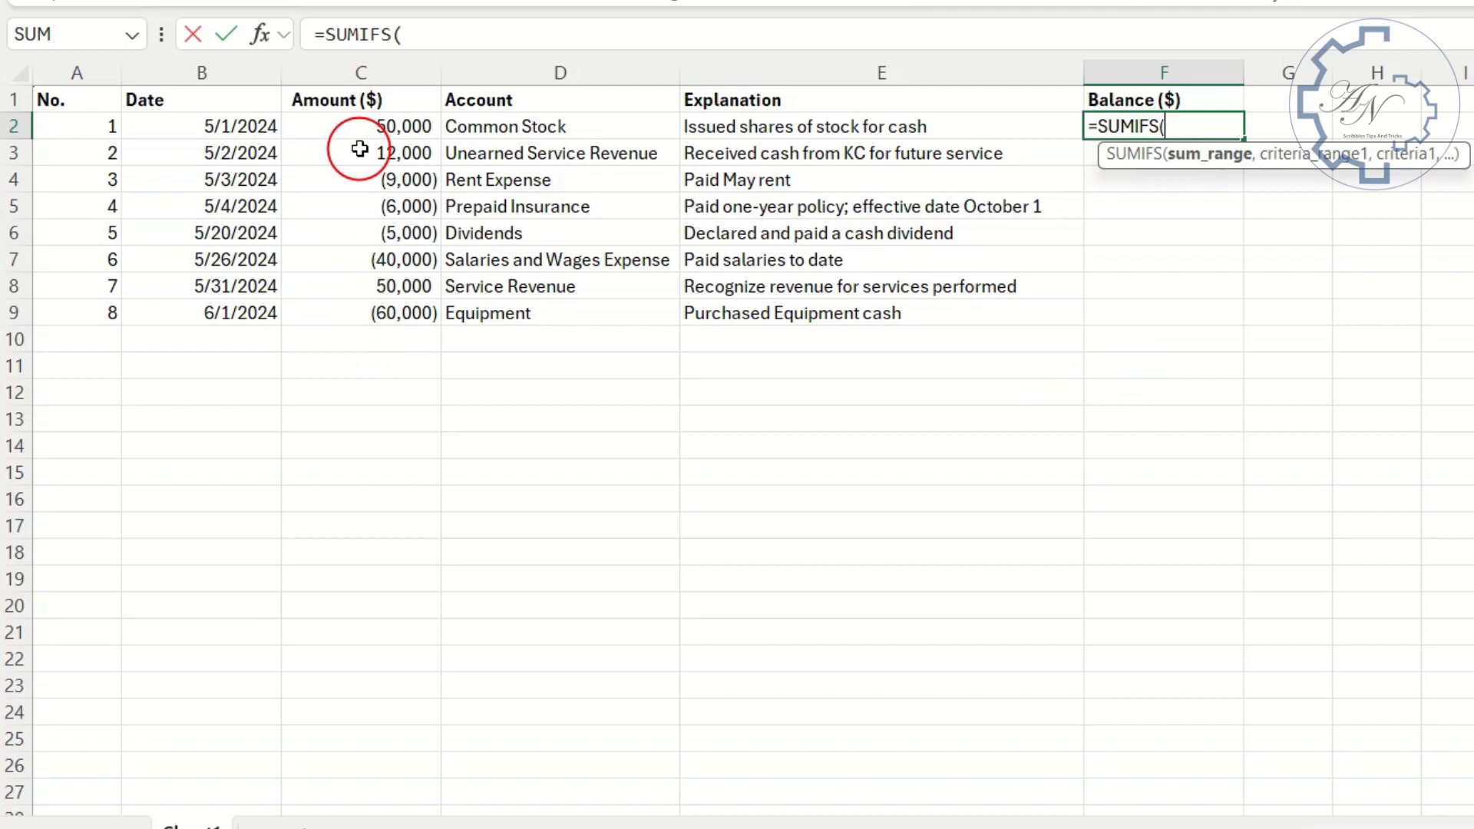
drag(362, 123, 378, 309)
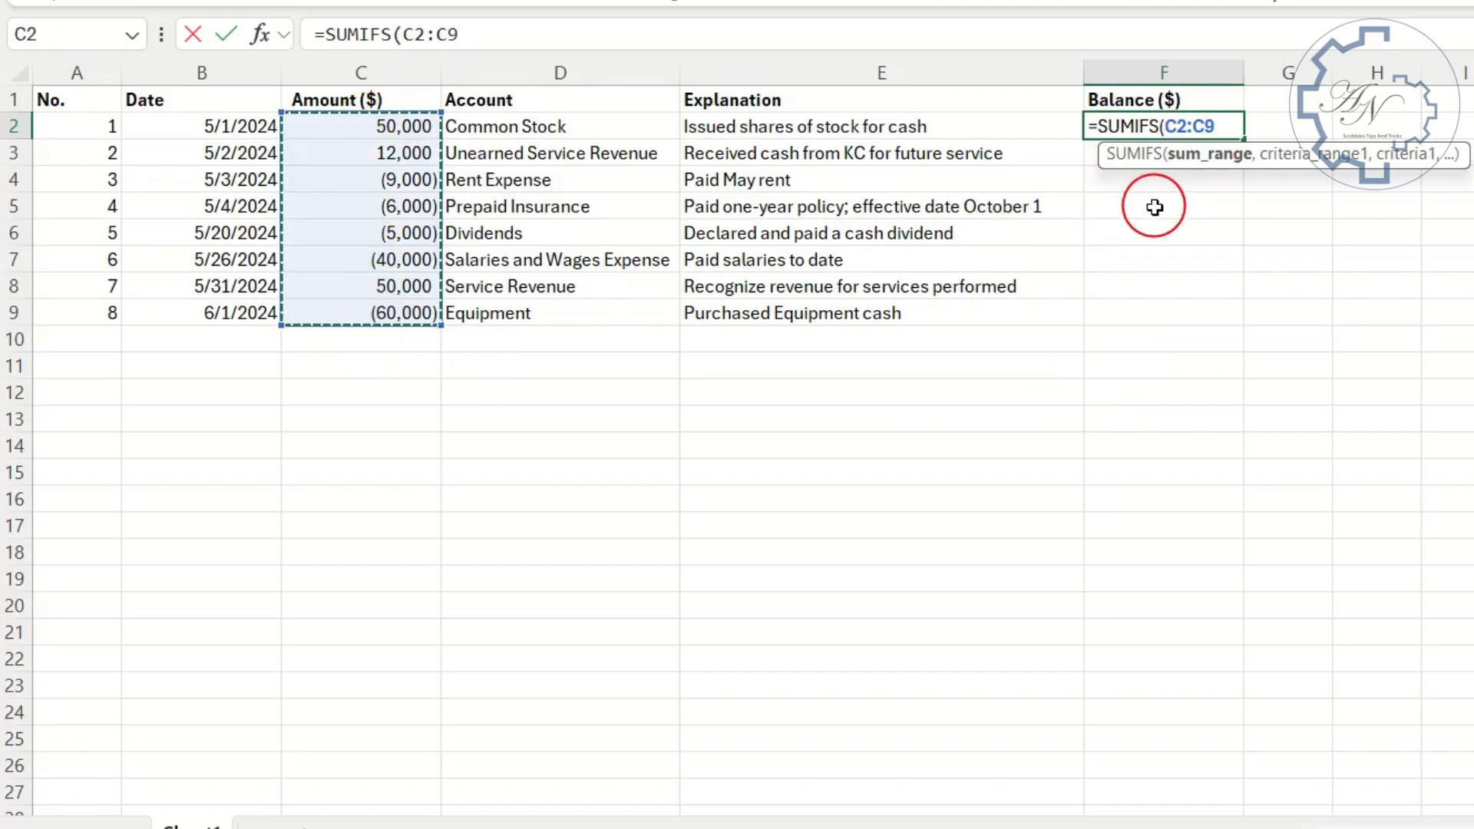
key(BackSpace)
key(BackSpace)
key(BackSpace)
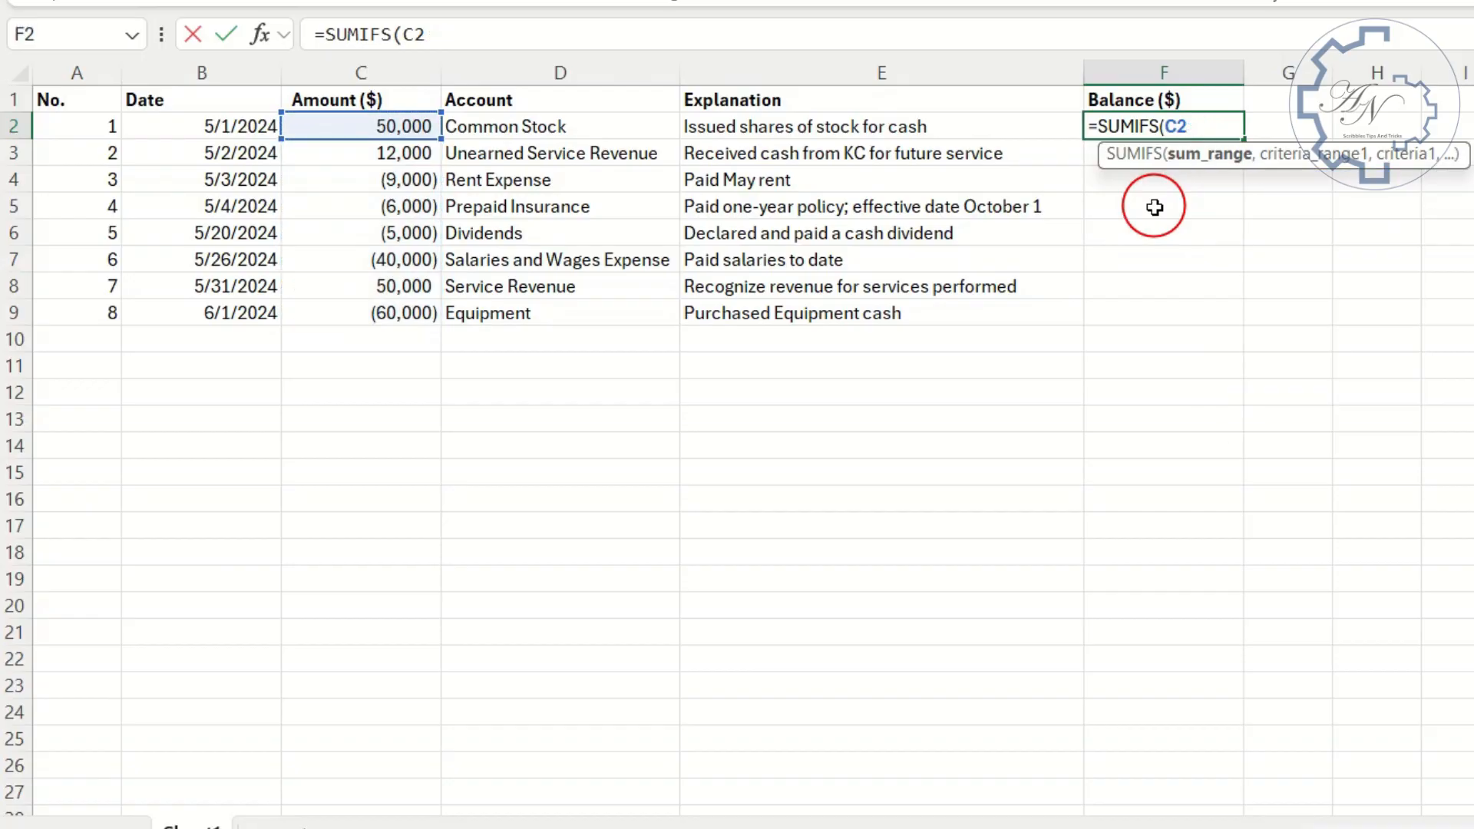
key(BackSpace)
key(BackSpace)
key(BackSpace)
key(BackSpace)
key(BackSpace)
key(BackSpace)
key(BackSpace)
key(BackSpace)
key(BackSpace)
key(BackSpace)
key(Return)
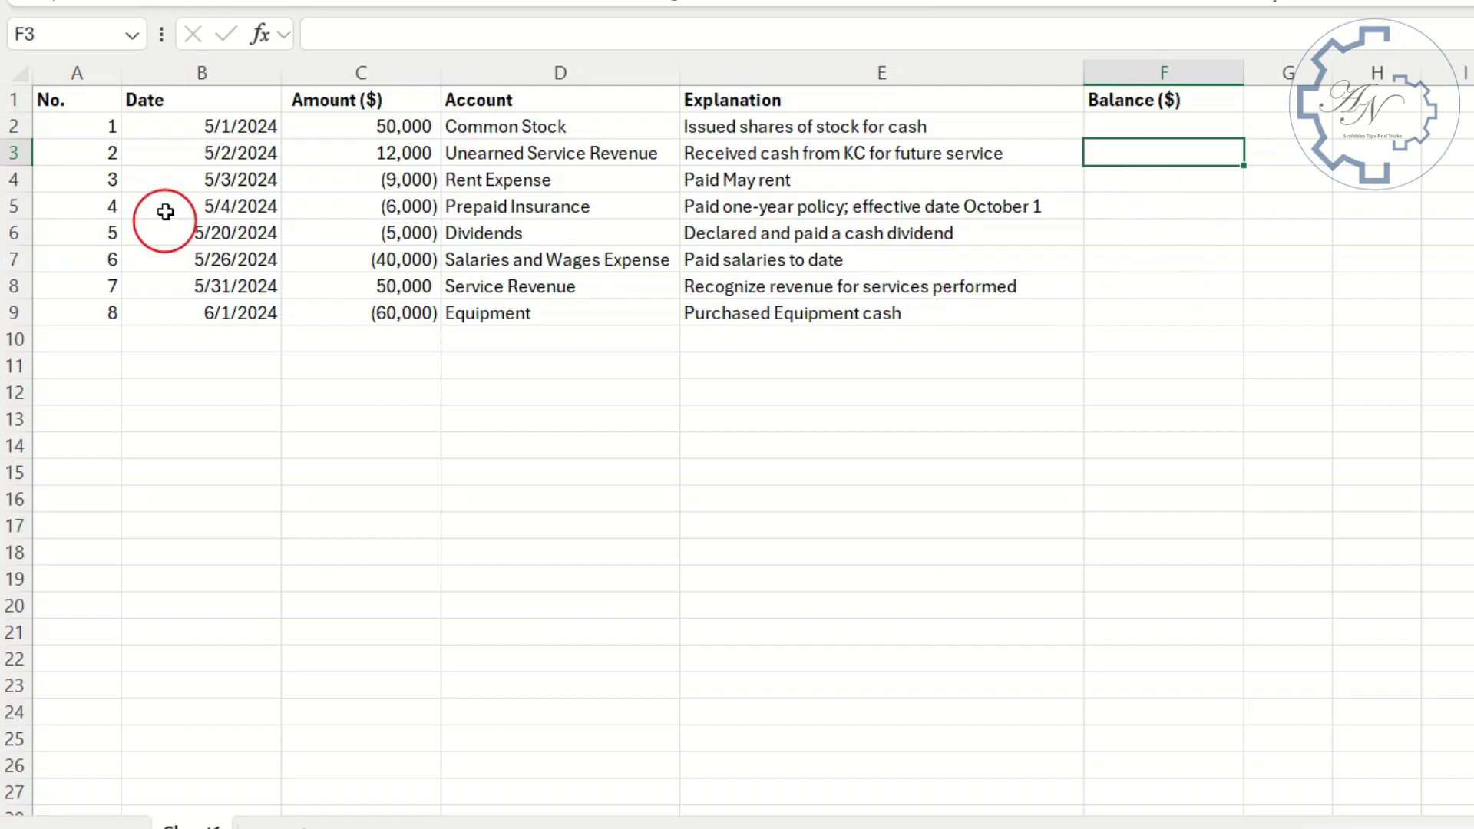
- Start an OFFSET formula in F2 with C2 as the reference and a COUNT of the whole column C as the height
click(1217, 131)
text(=)
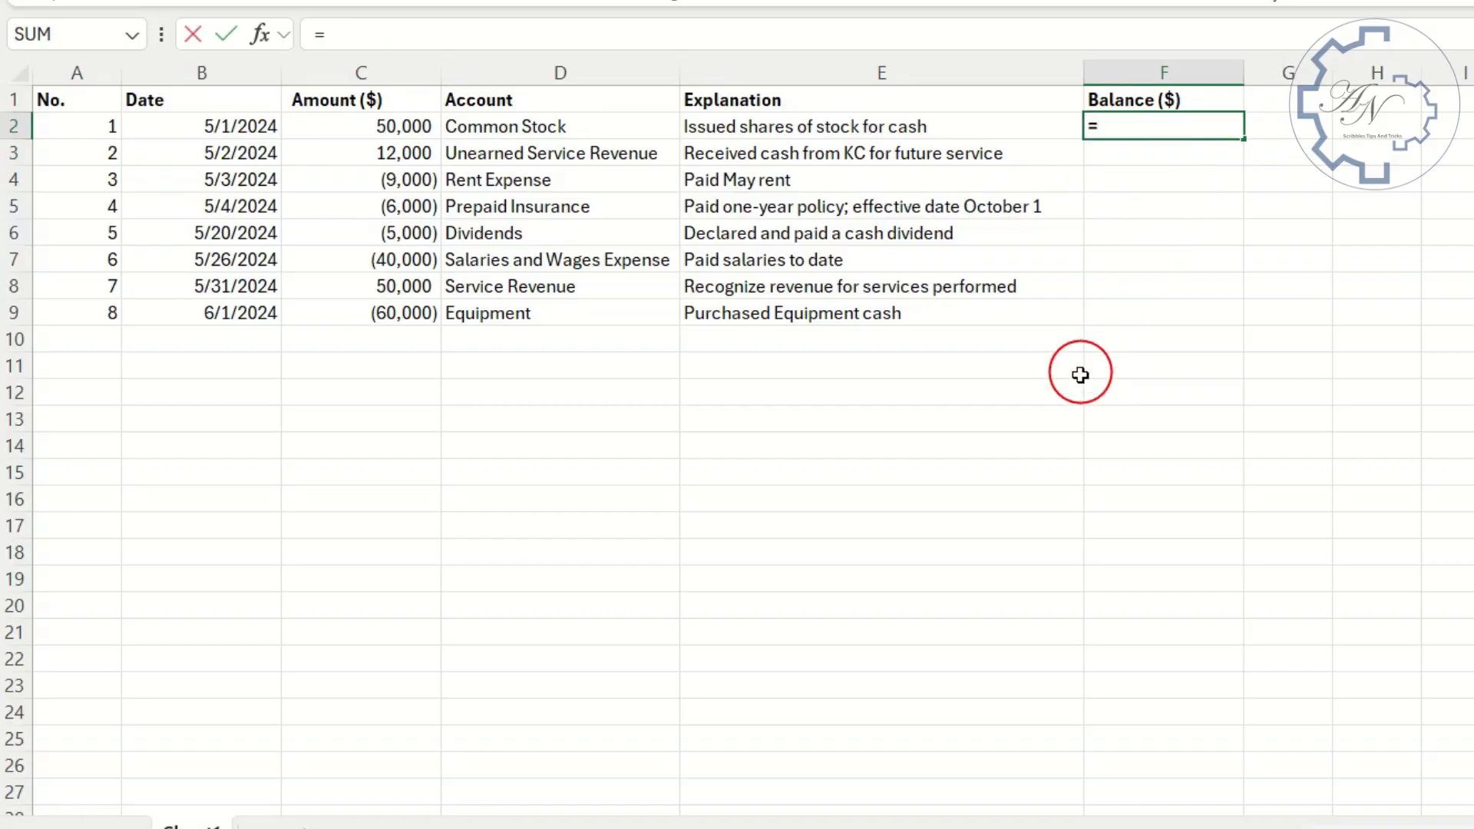
text(off)
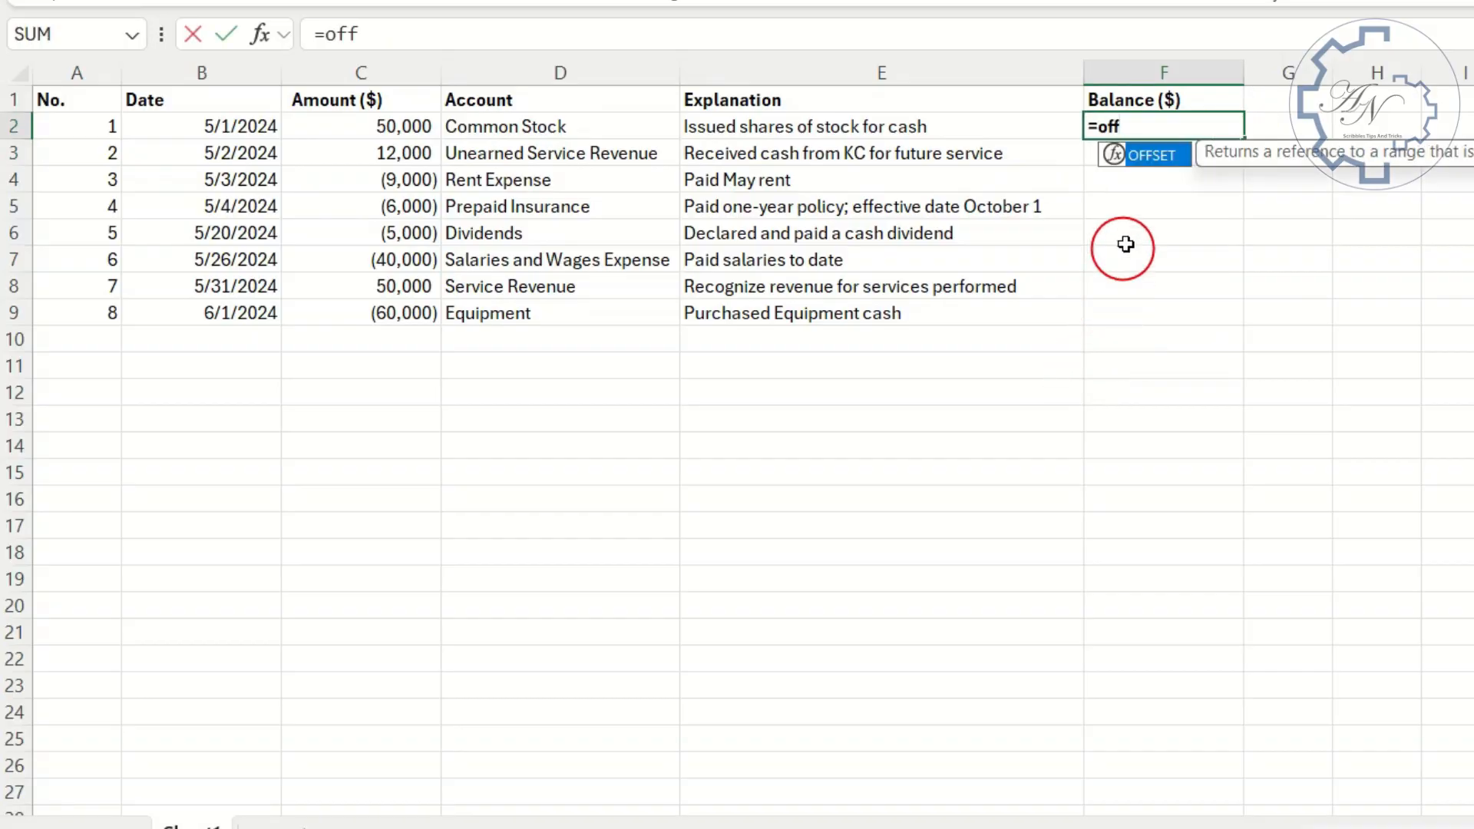
double_click(1148, 155)
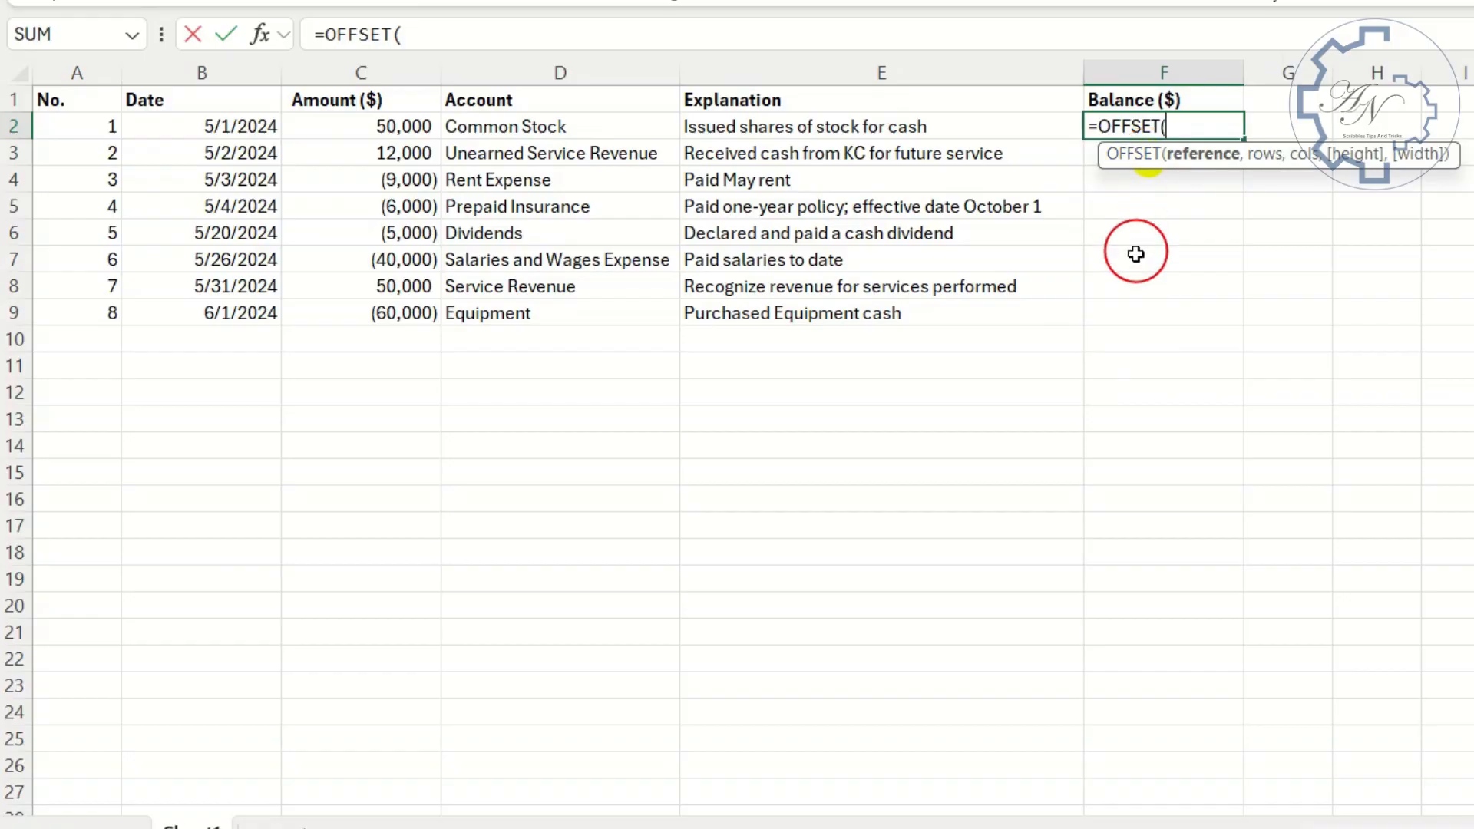
click(413, 127)
text(,,)
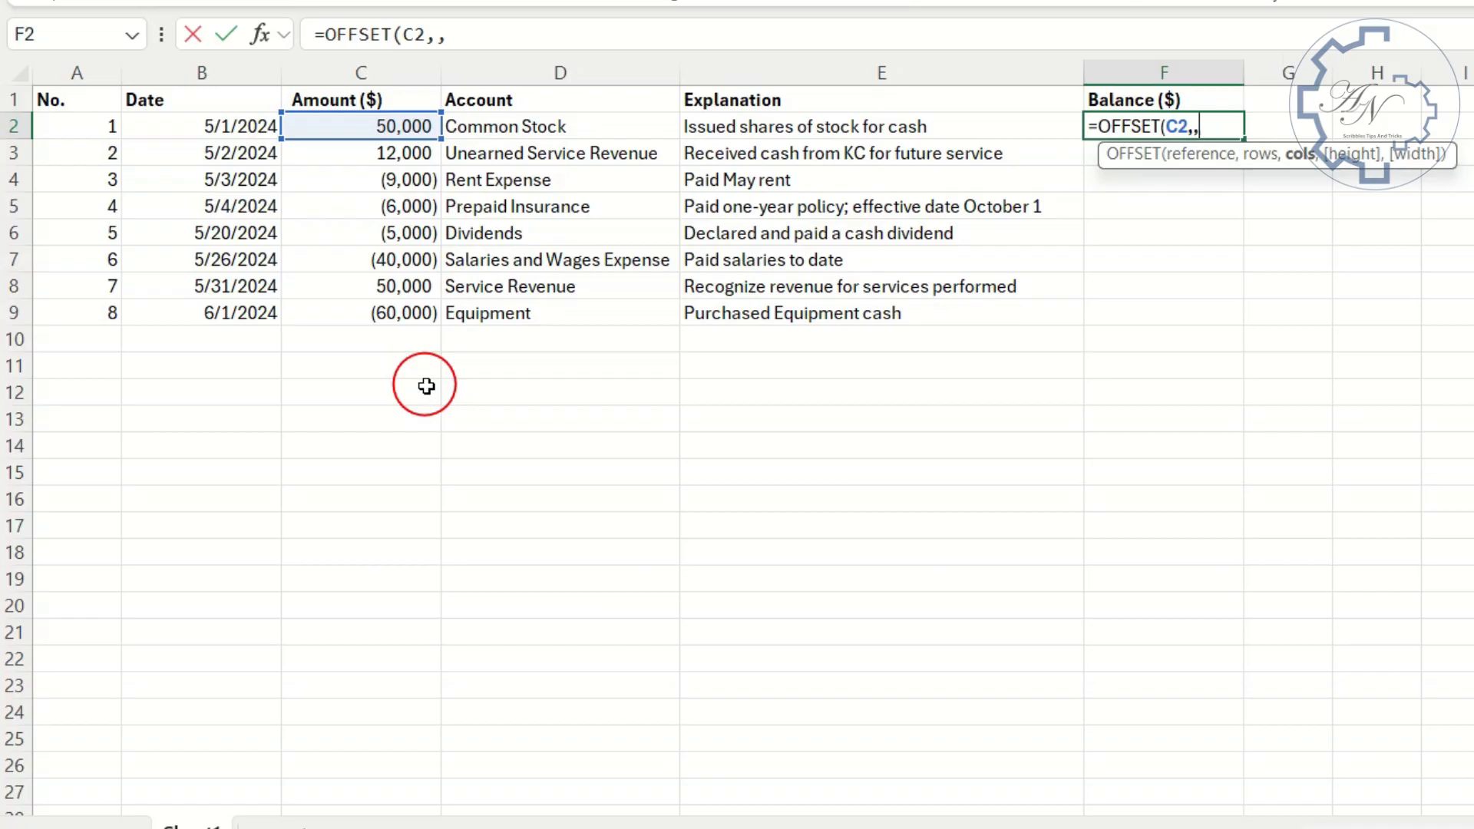
text(,coun)
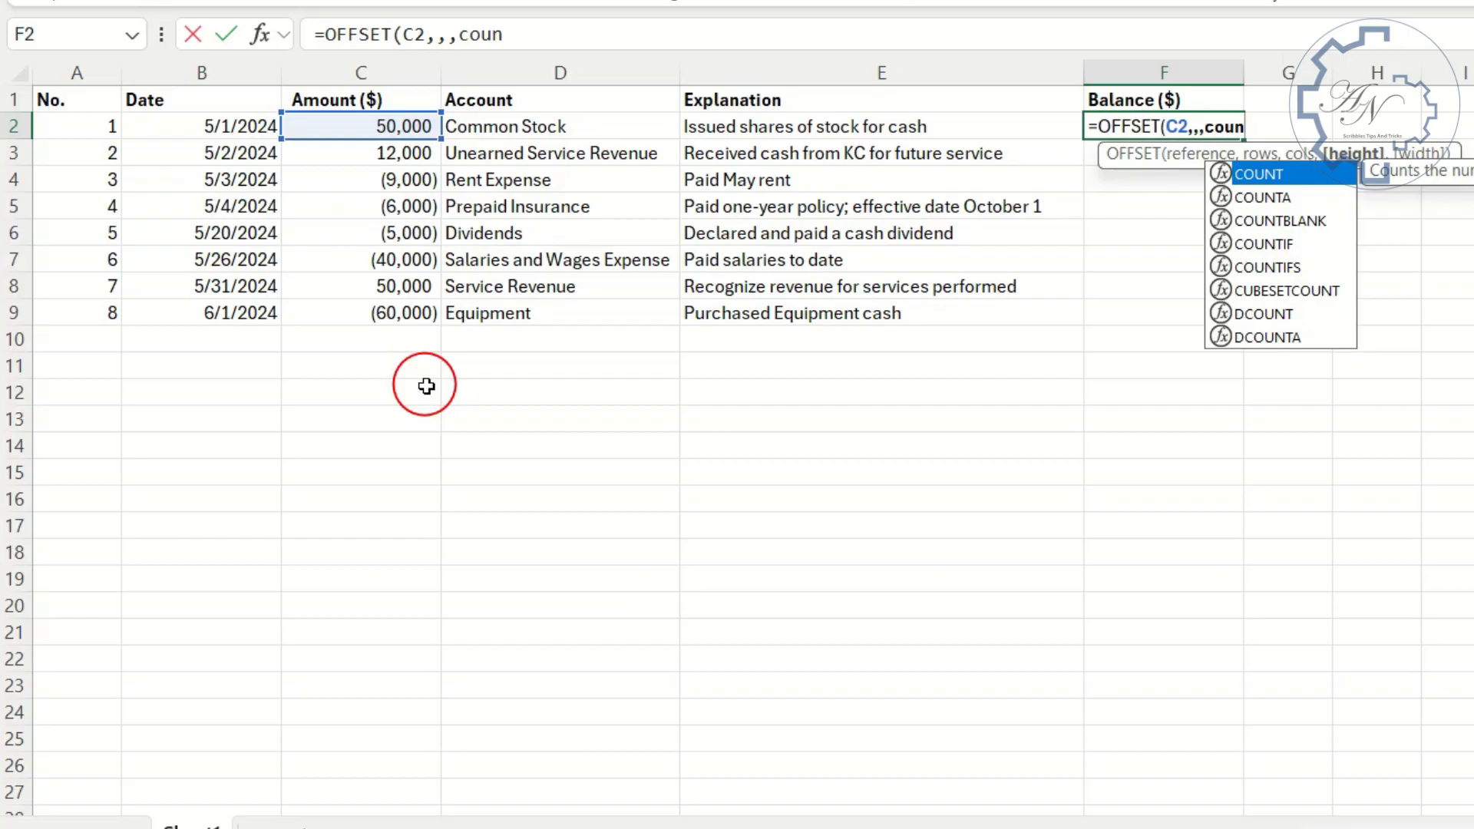
key(Tab)
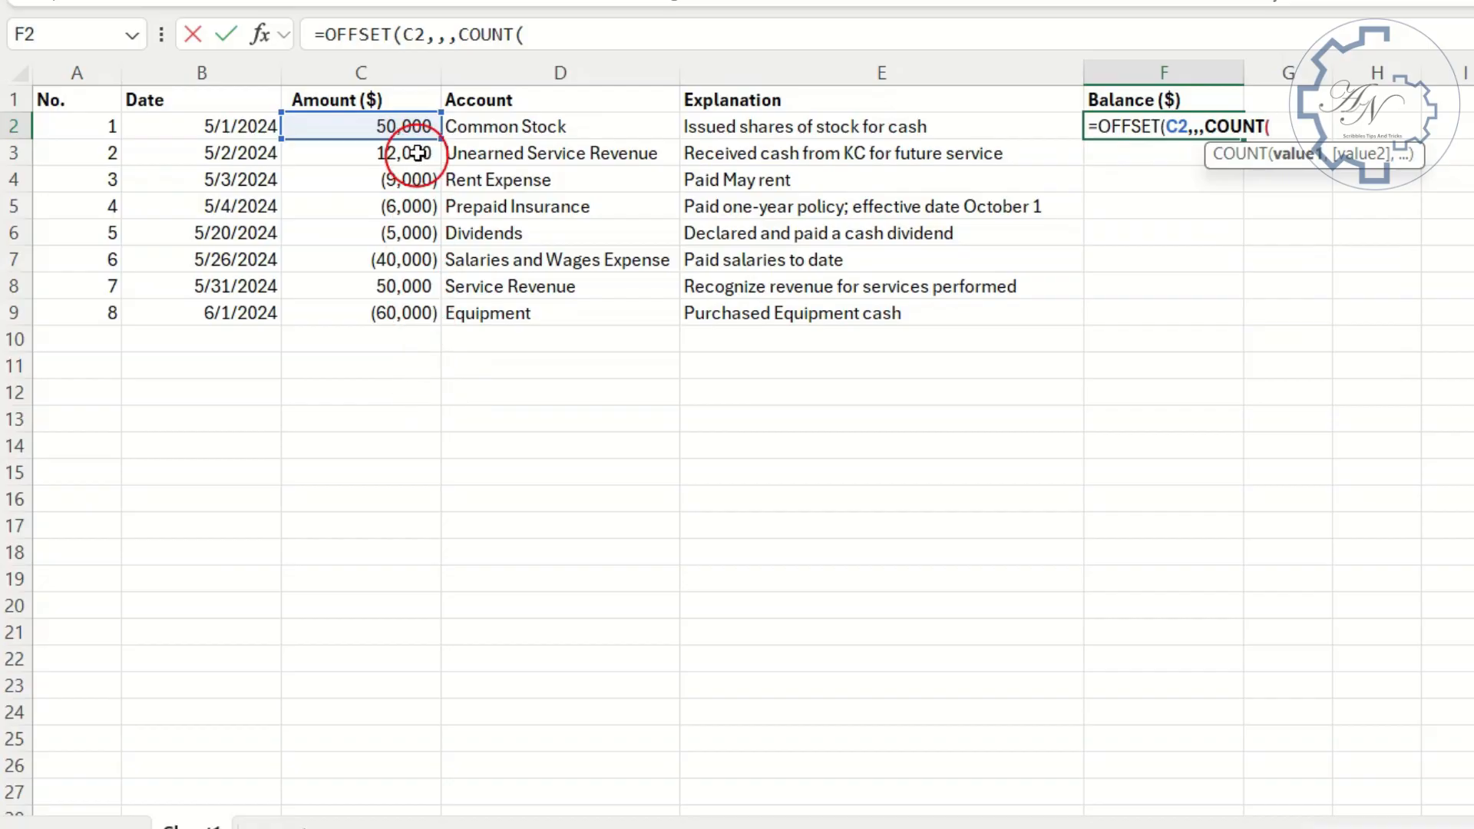
click(413, 62)
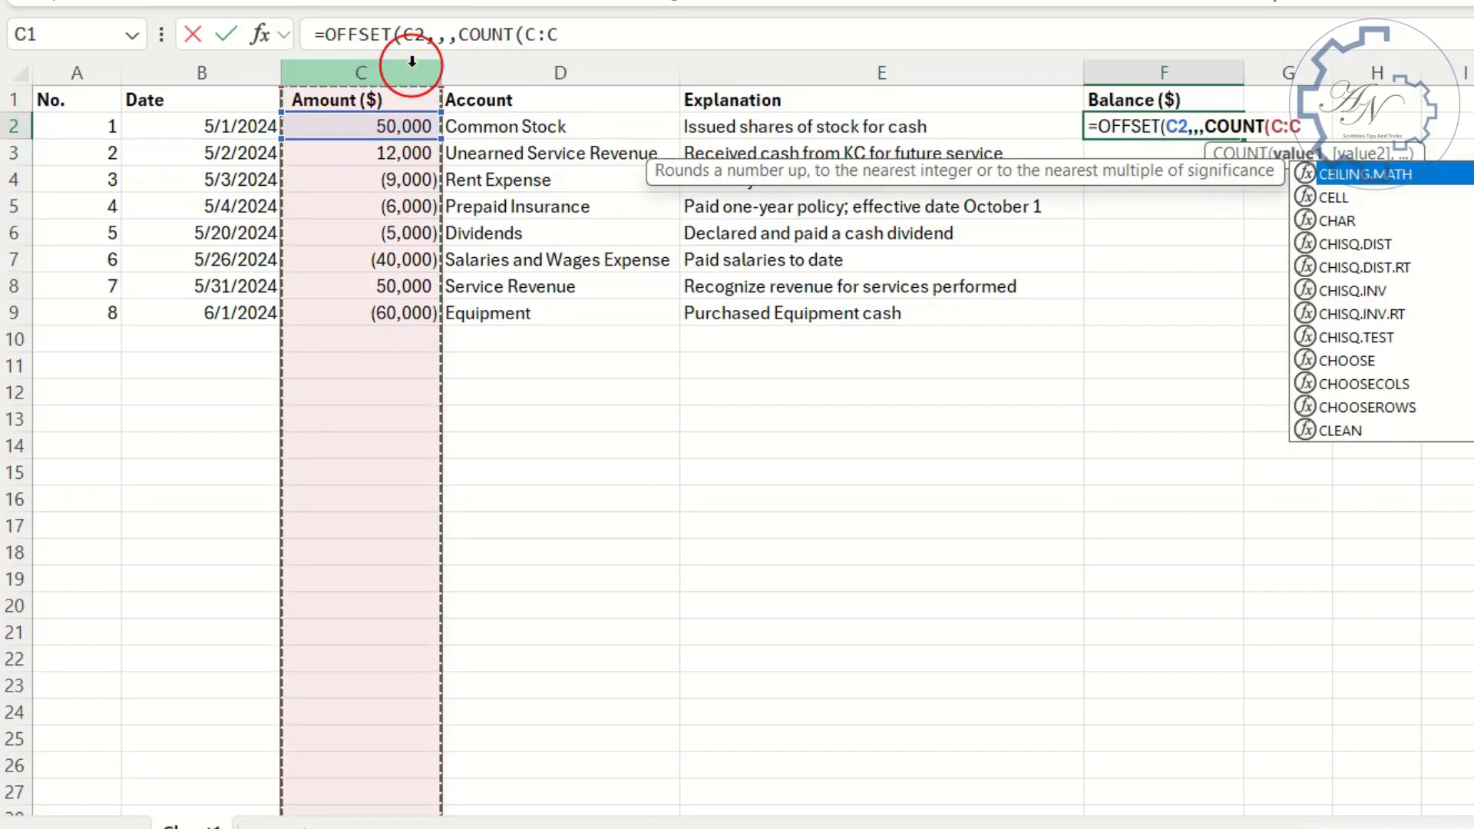
- Make the column C and C2 references absolute and commit the formula as =OFFSET($C$2,,,COUNT($C:$C))
click(1290, 125)
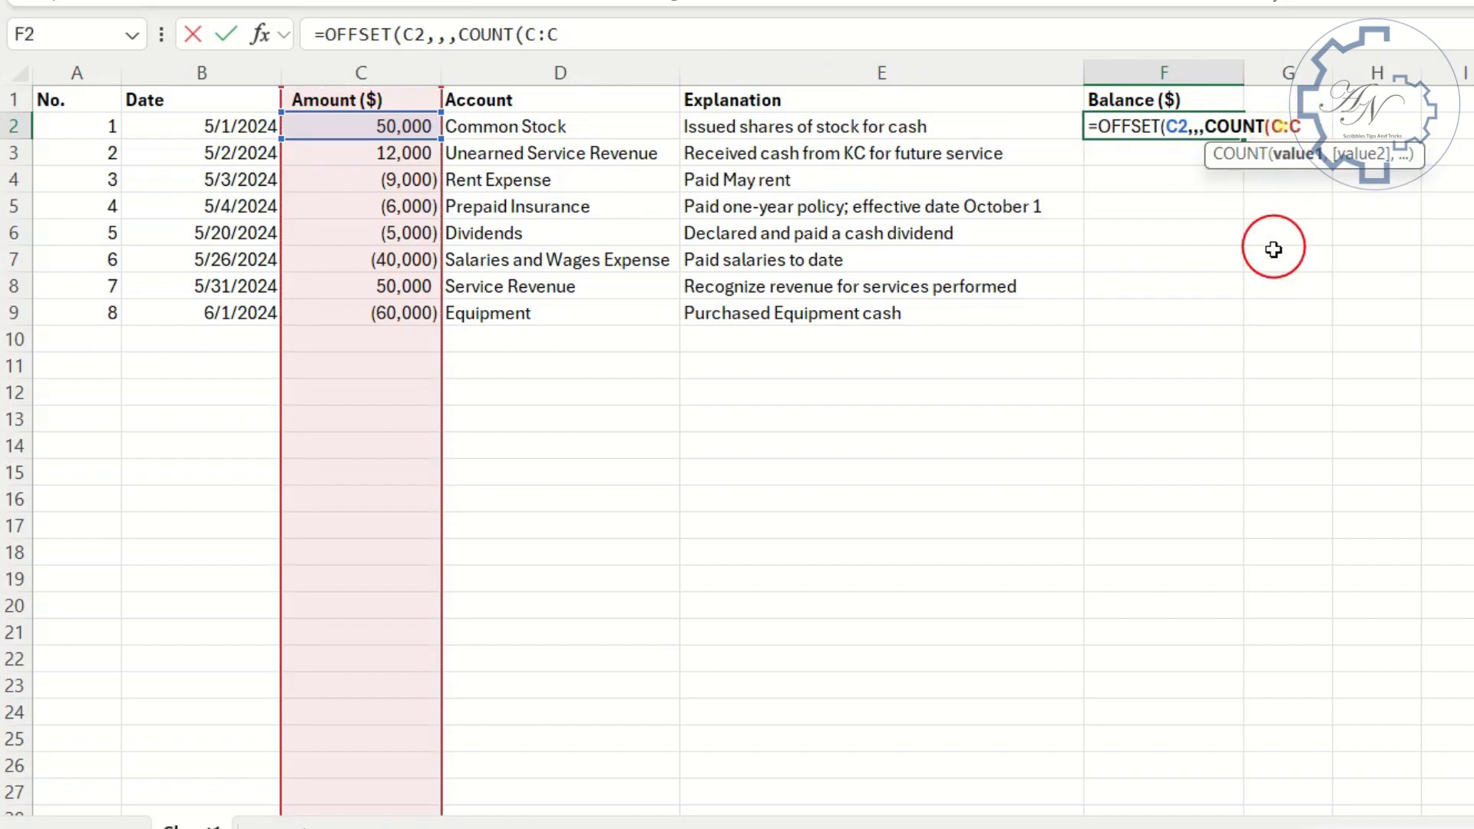
key(F4)
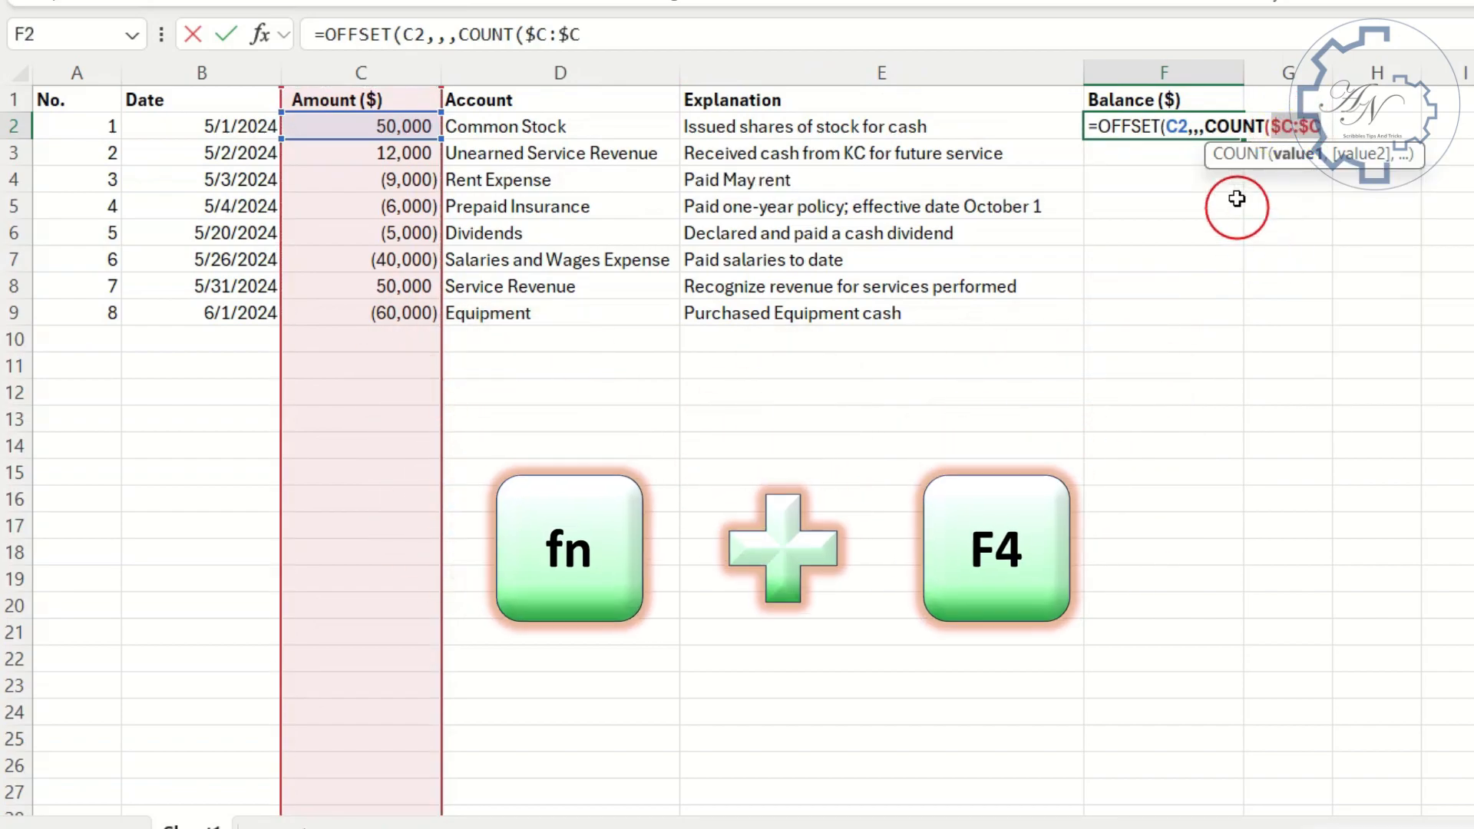
click(1179, 127)
key(F4)
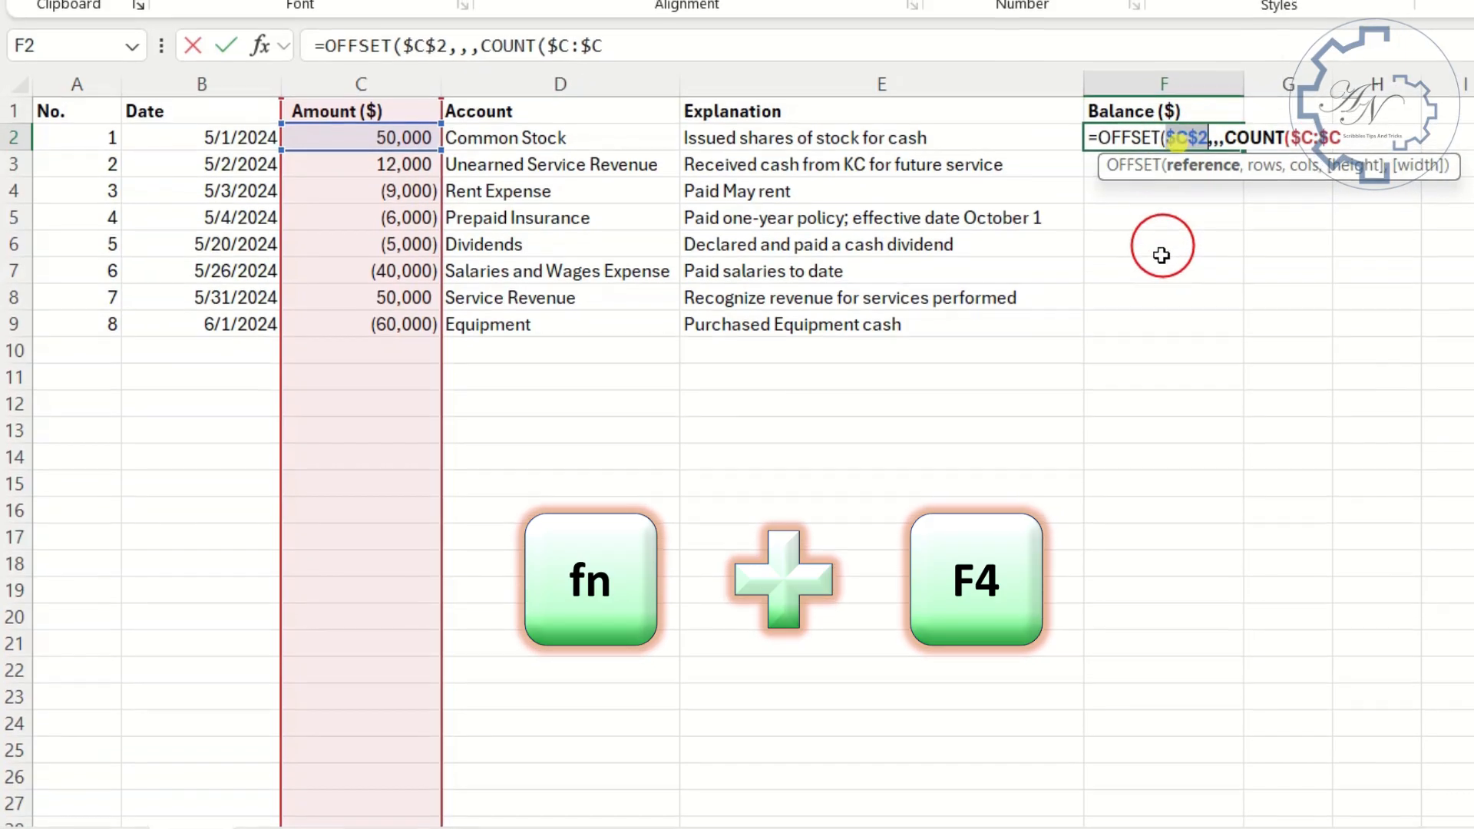
key(Return)
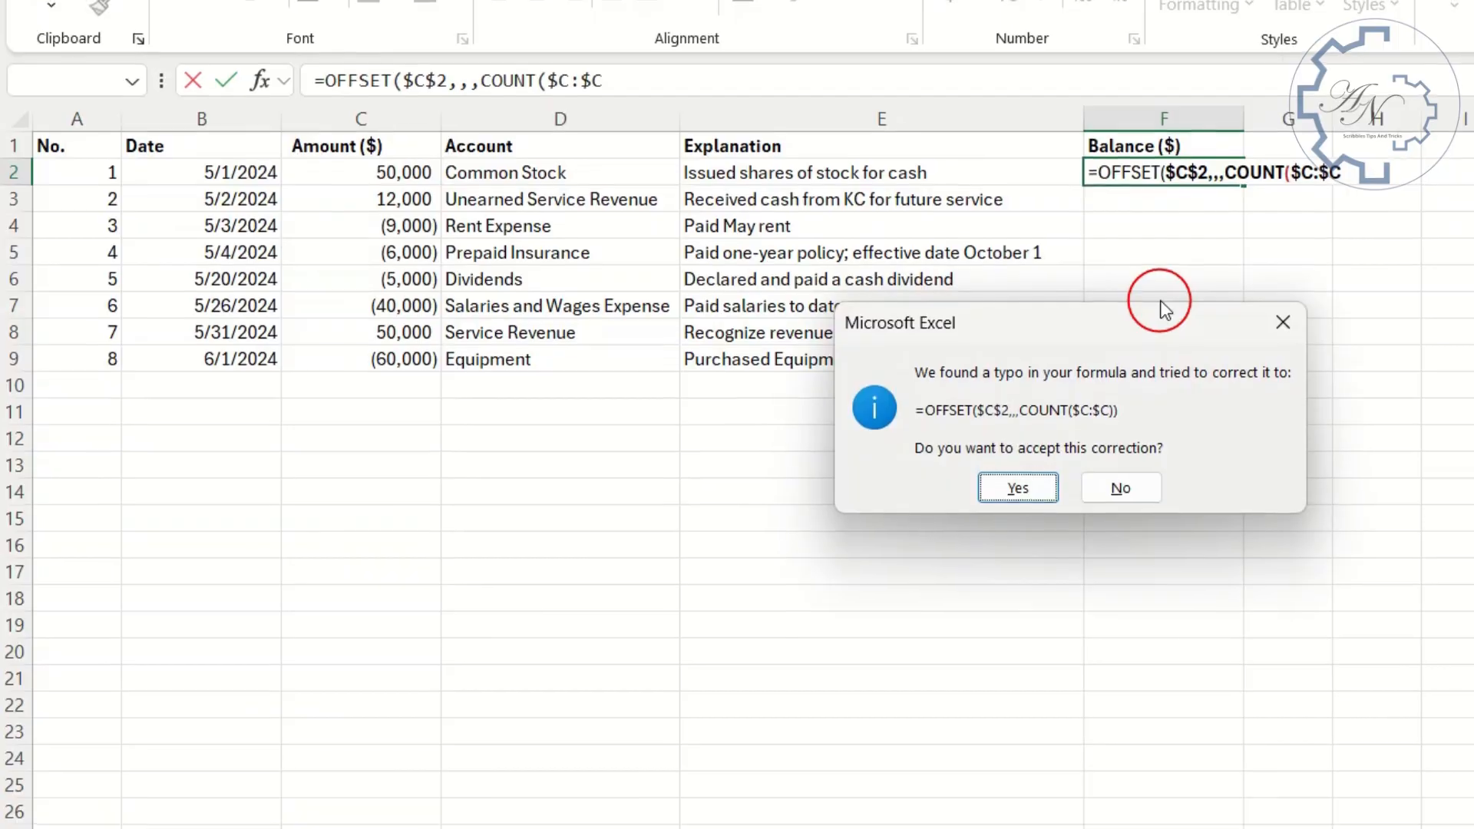
key(Return)
- Copy the full text of the OFFSET formula in F2
click(1165, 183)
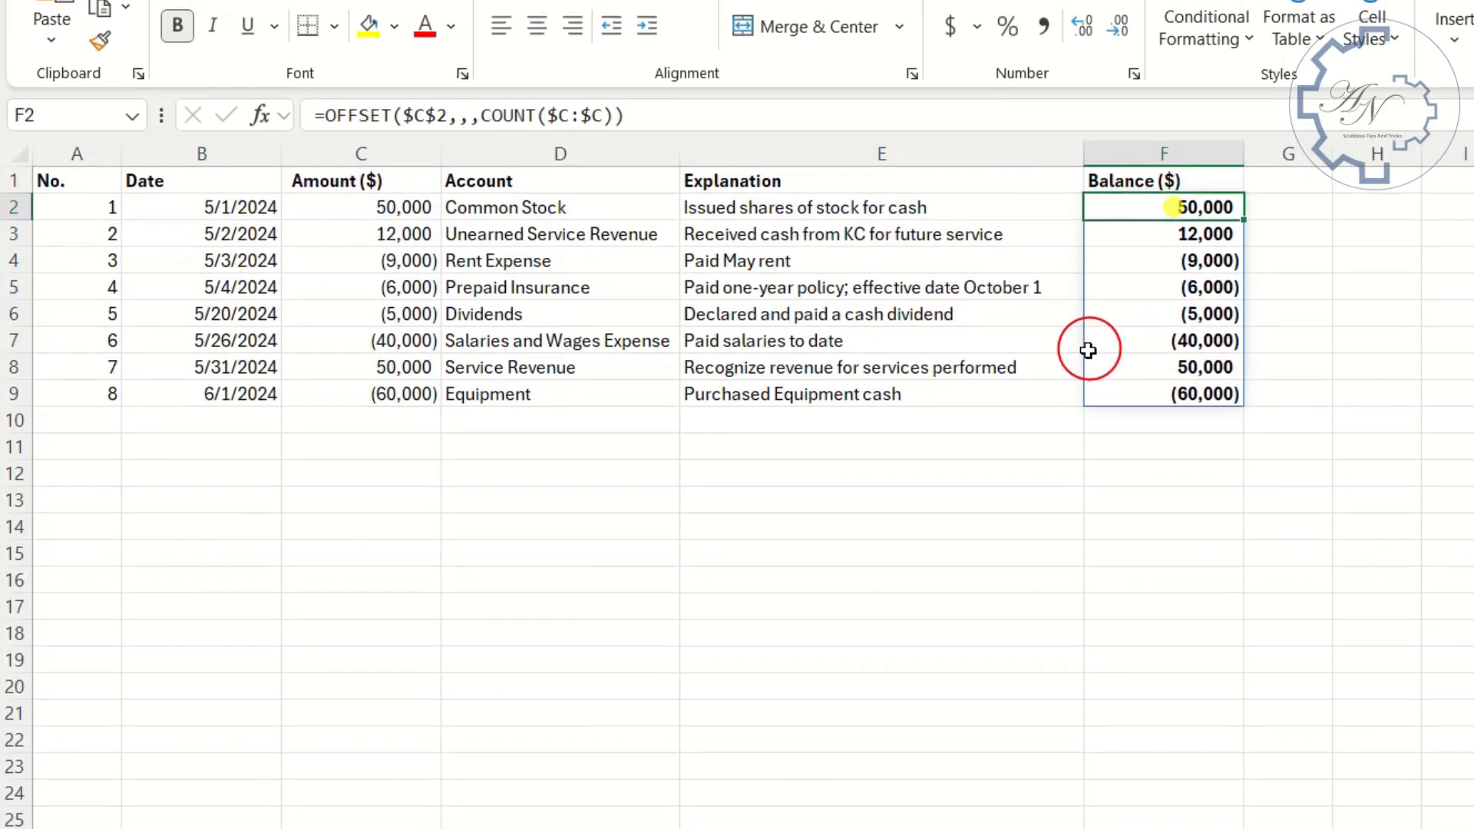
drag(689, 124, 170, 122)
key(ctrl+c)
key(Return)
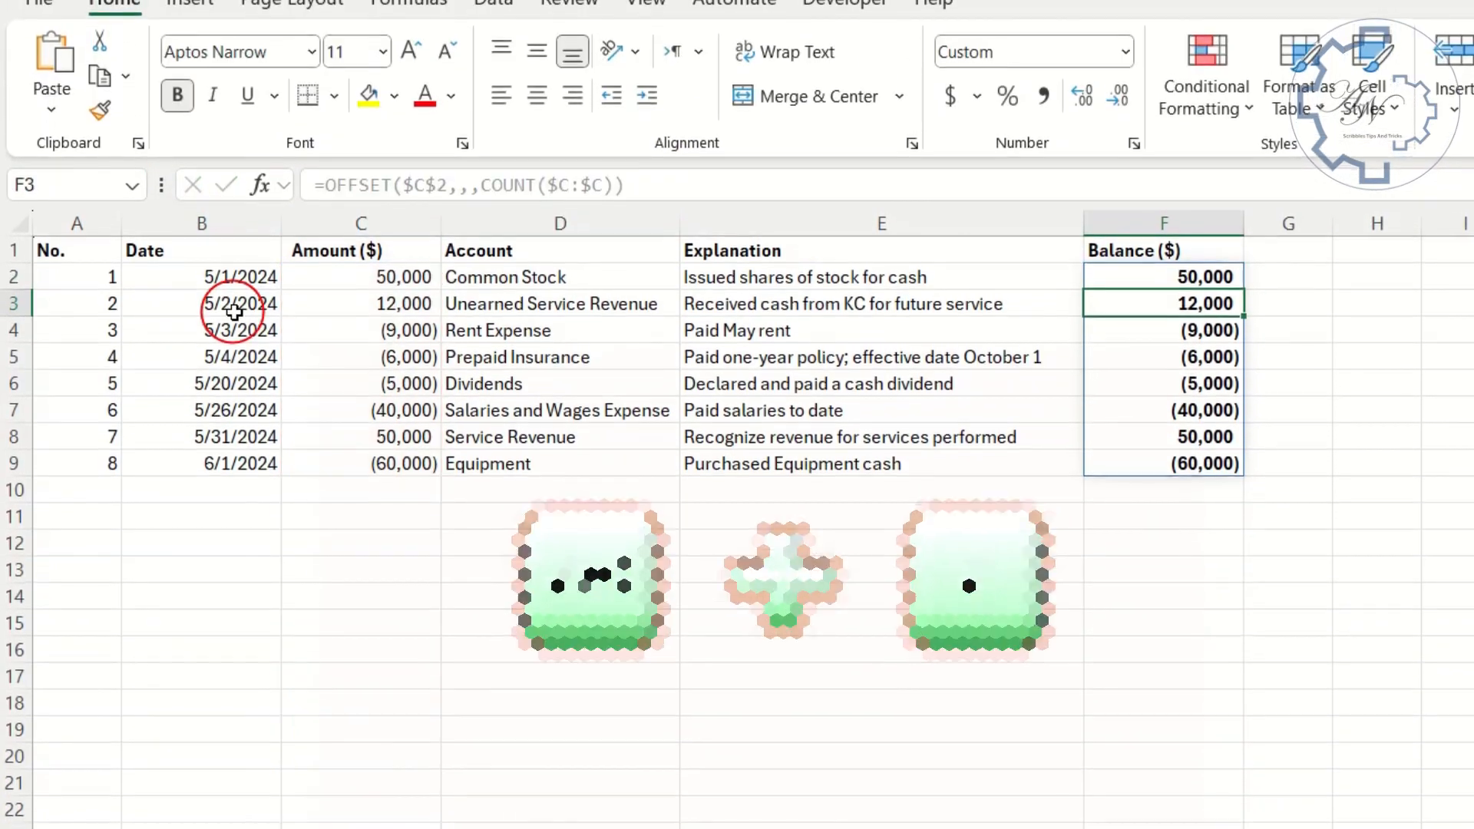
- Define a workbook-scoped name Amount from header cell C1 that refers to the copied formula =OFFSET($C$2,,,COUNT($C:$C))
click(334, 257)
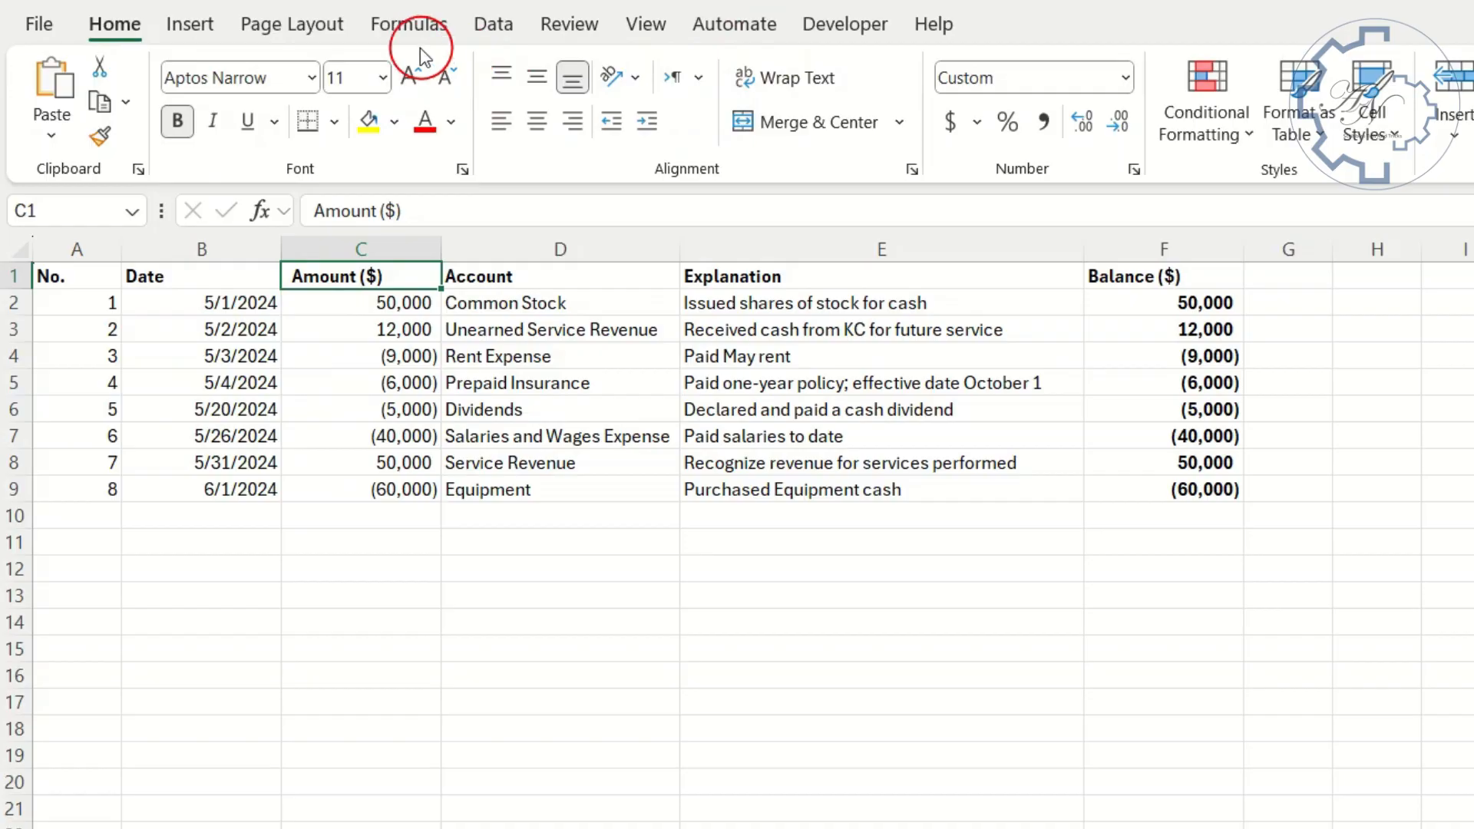
click(407, 14)
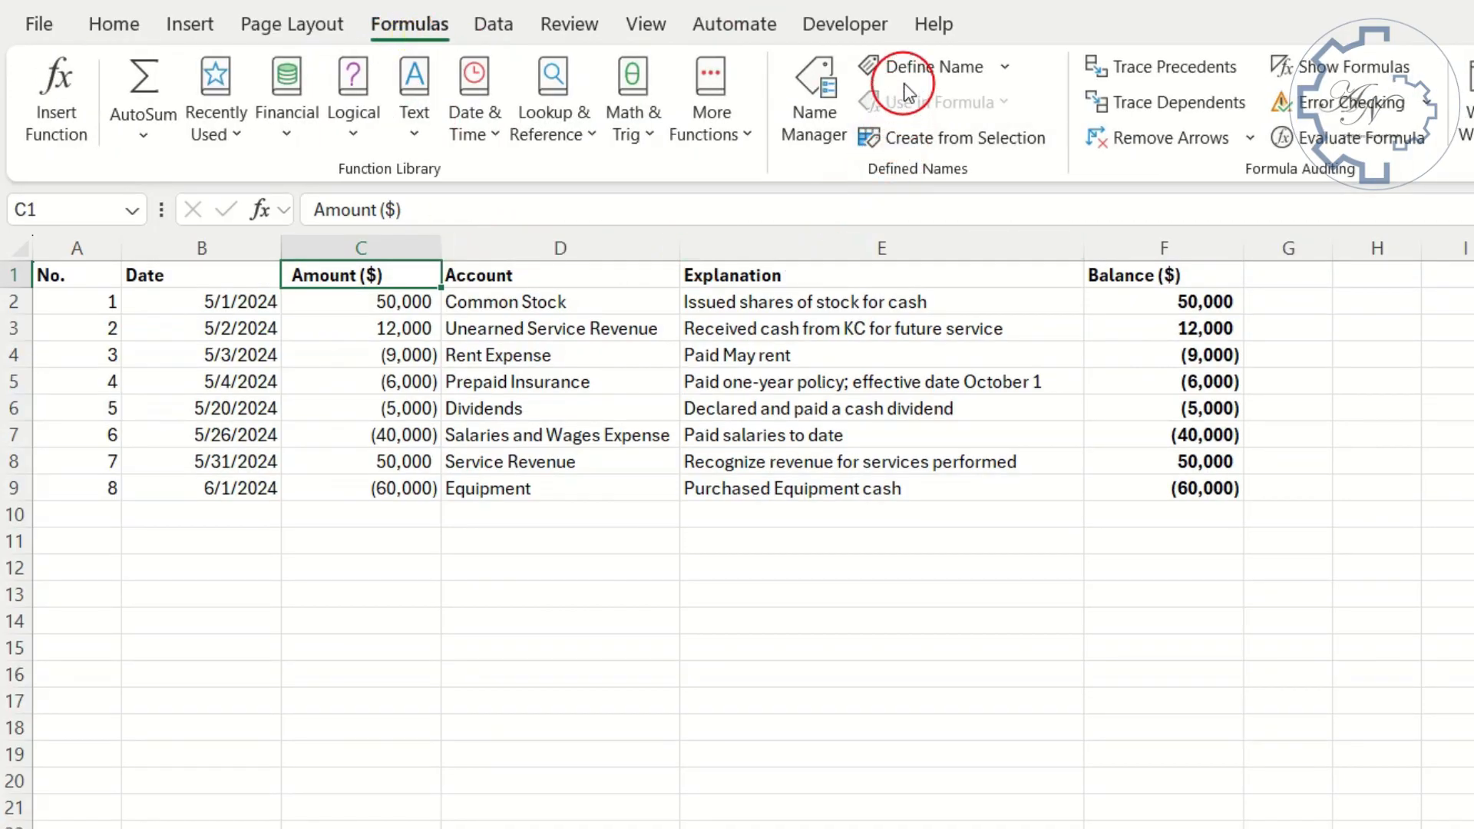
click(907, 71)
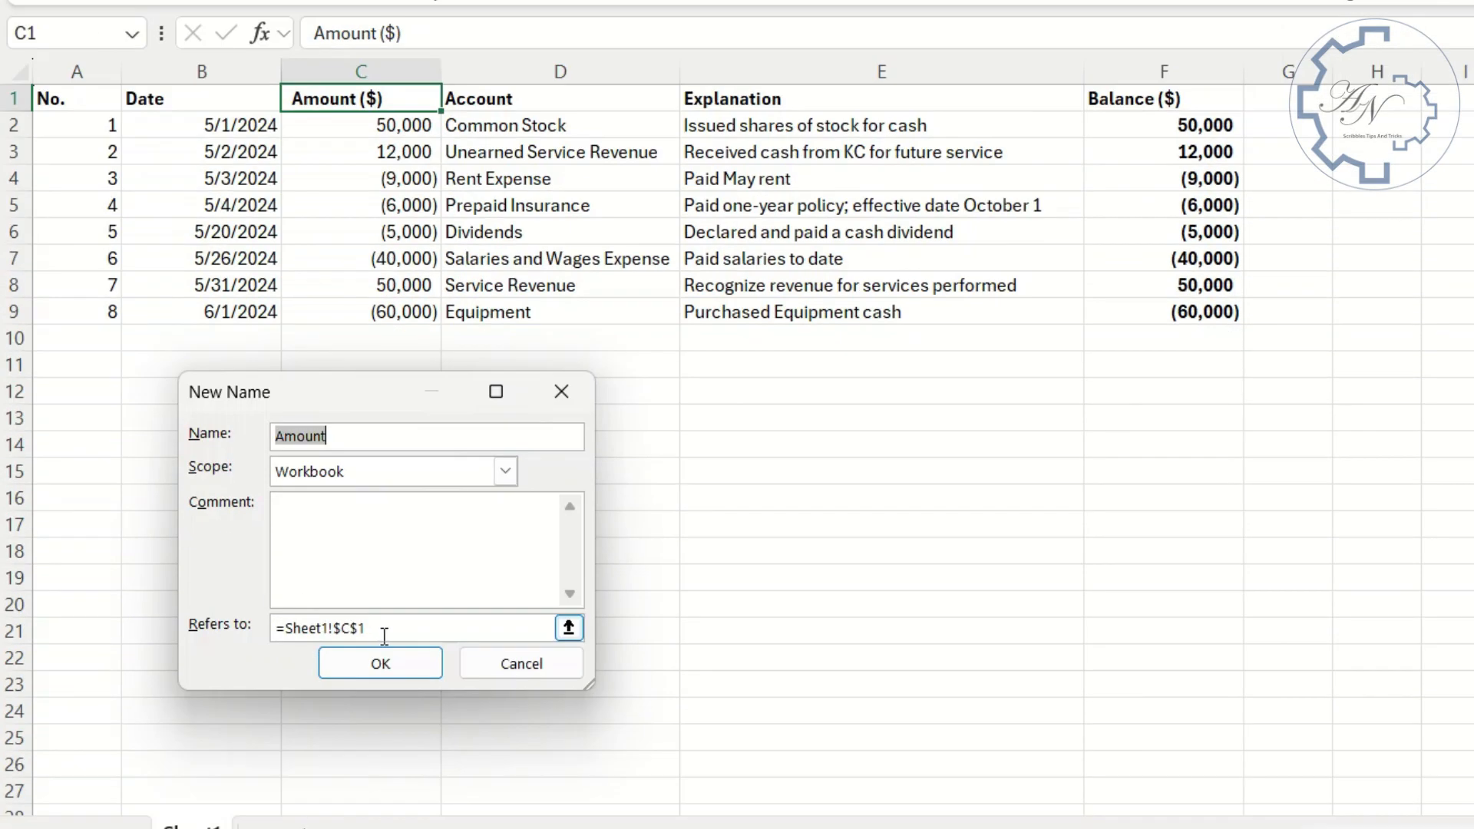
drag(385, 811, 228, 805)
key(ctrl+v)
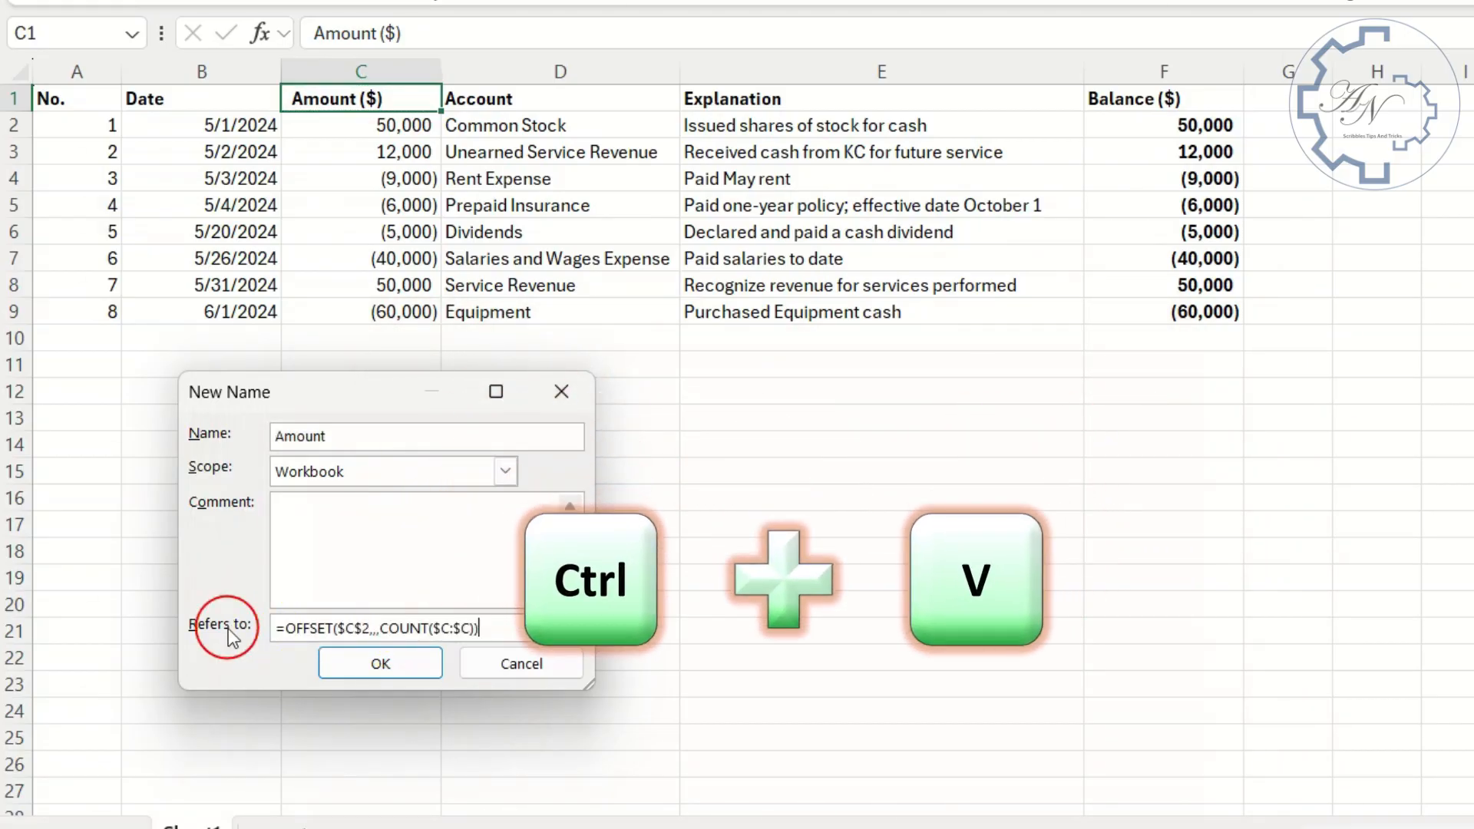
click(407, 658)
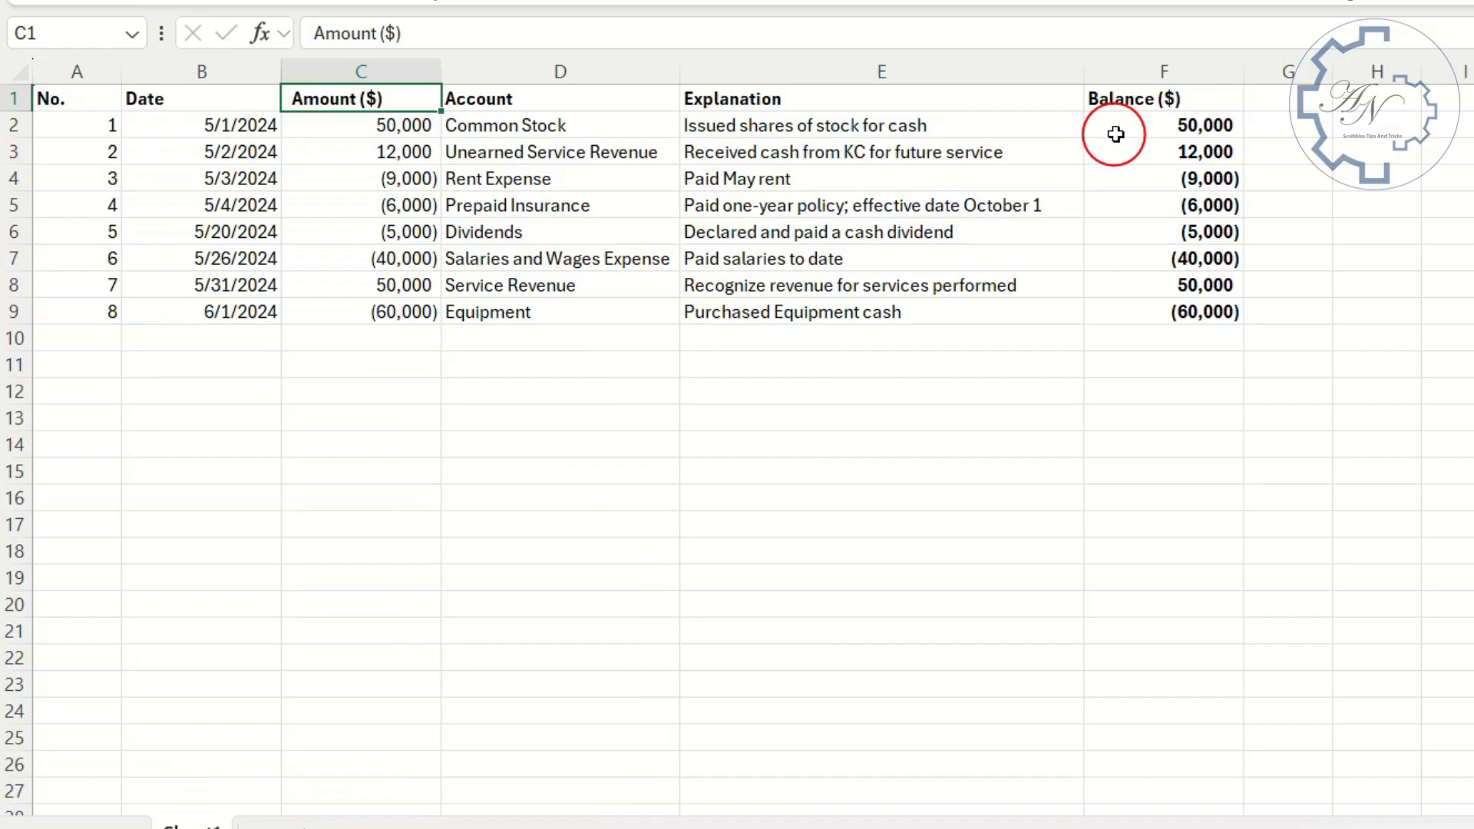
- Start a SUMIFS formula in F2 with the named range Amount as the sum range
click(1142, 126)
text(=)
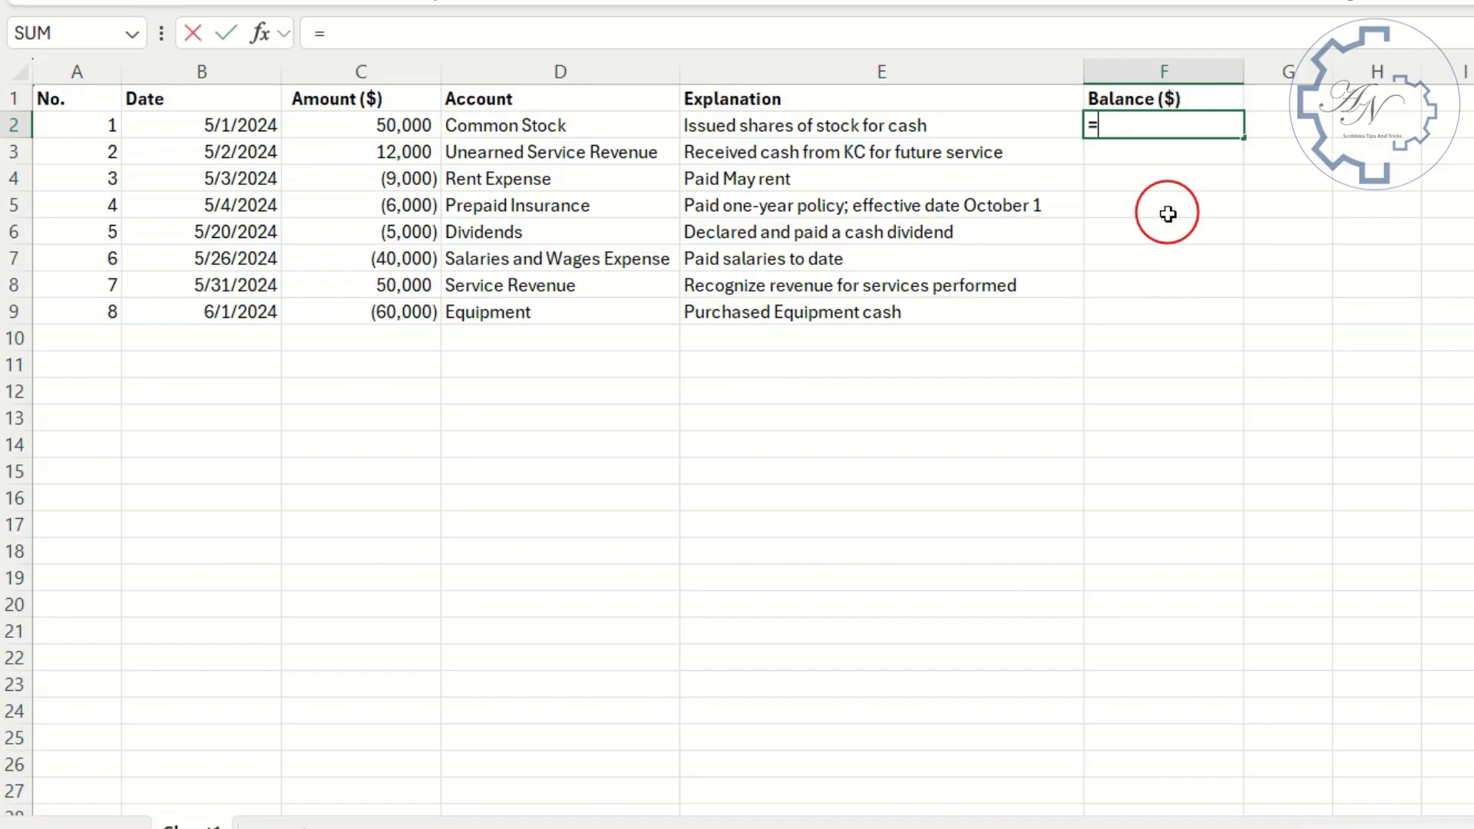
text(sum)
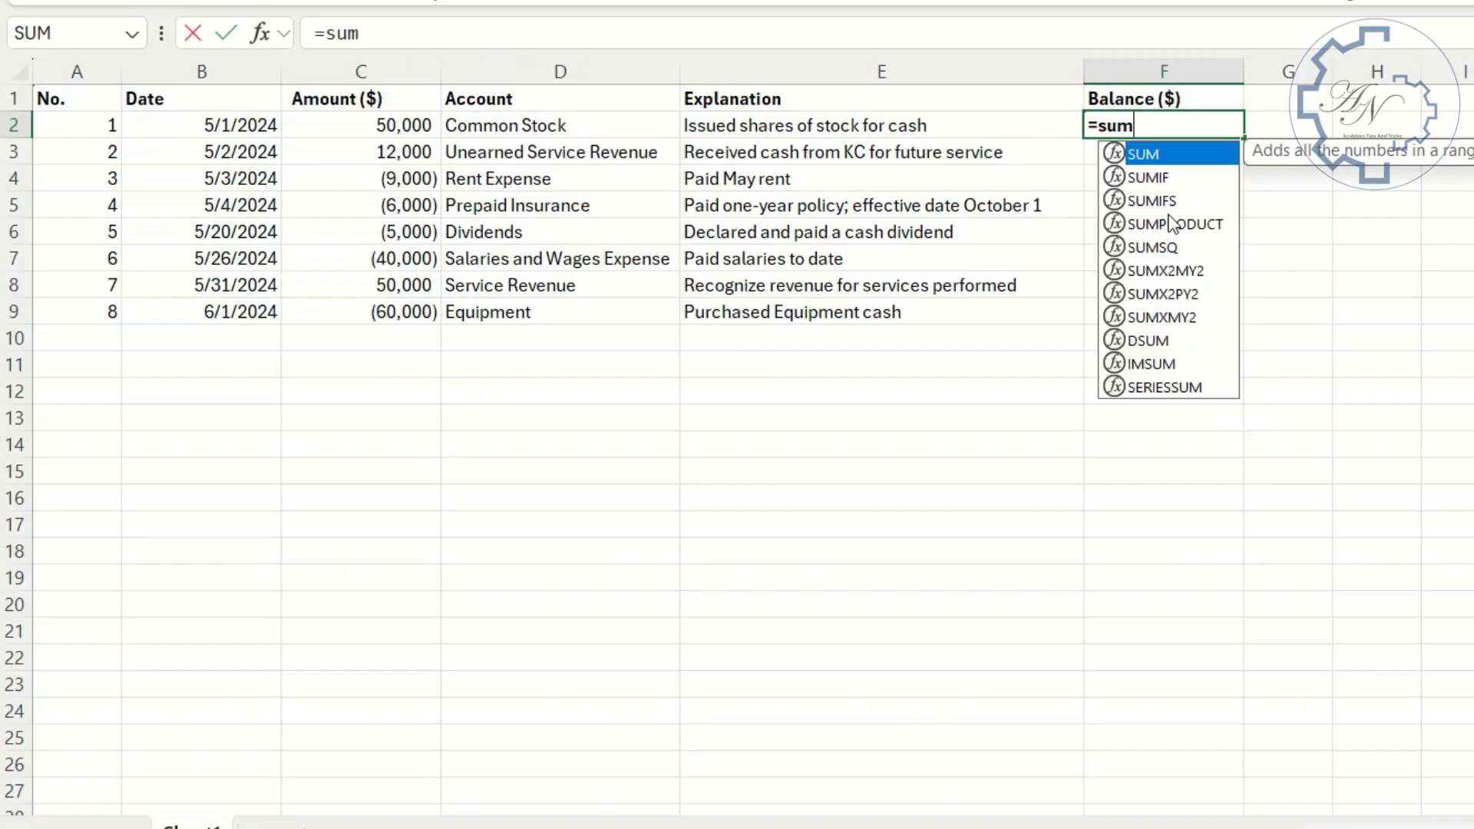
double_click(1173, 195)
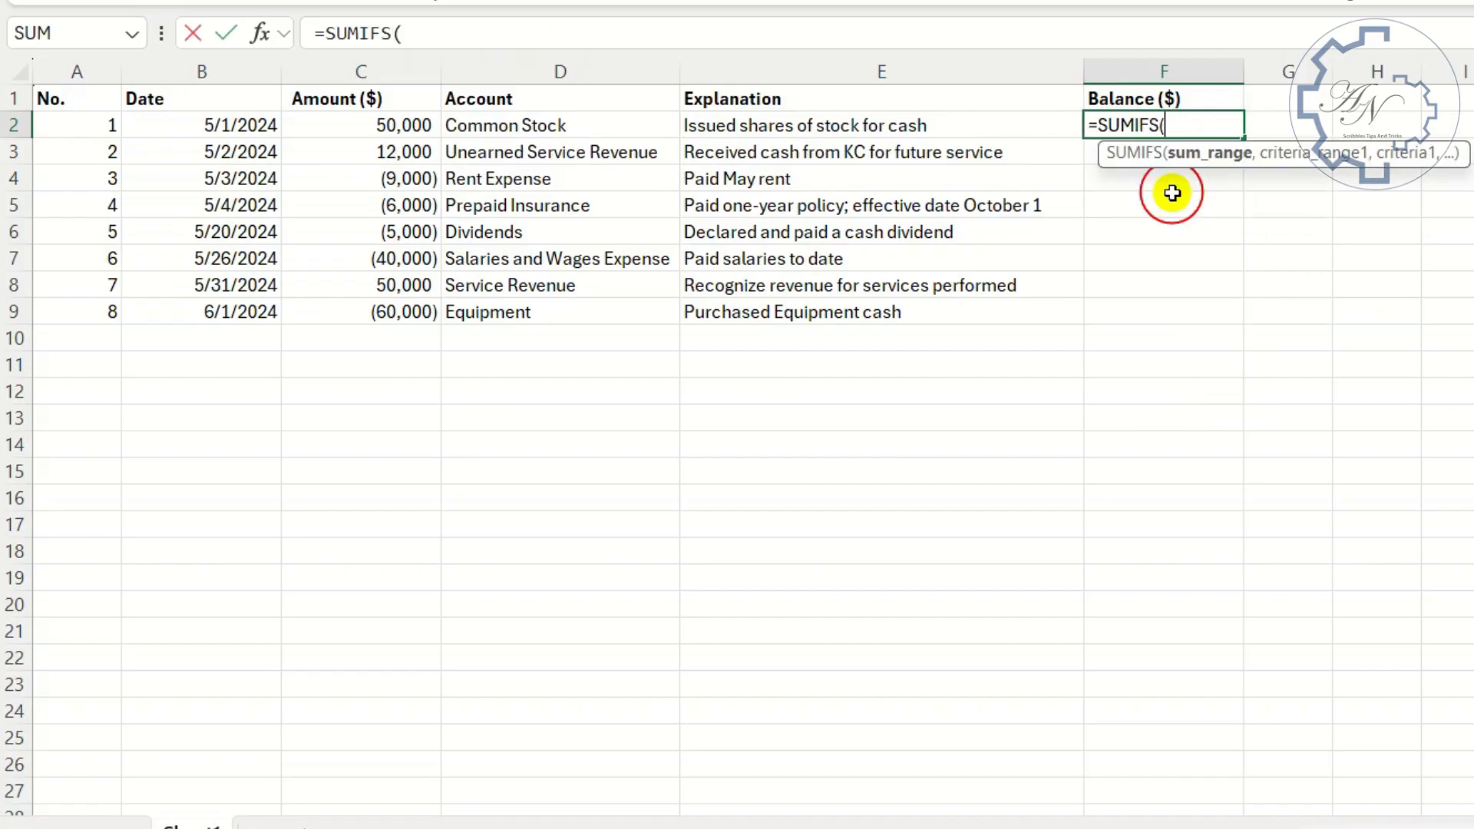
text(am)
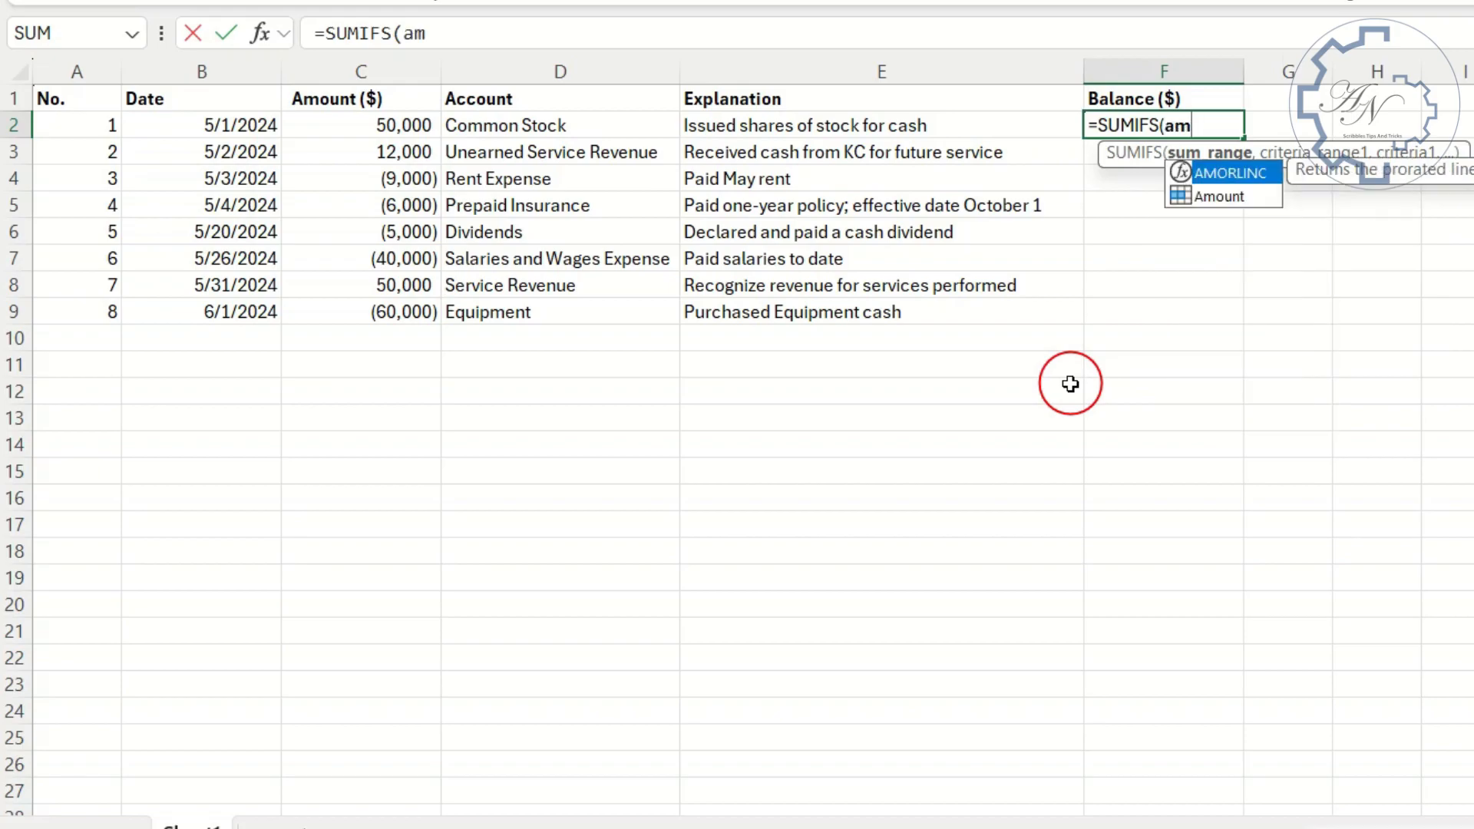
double_click(1202, 194)
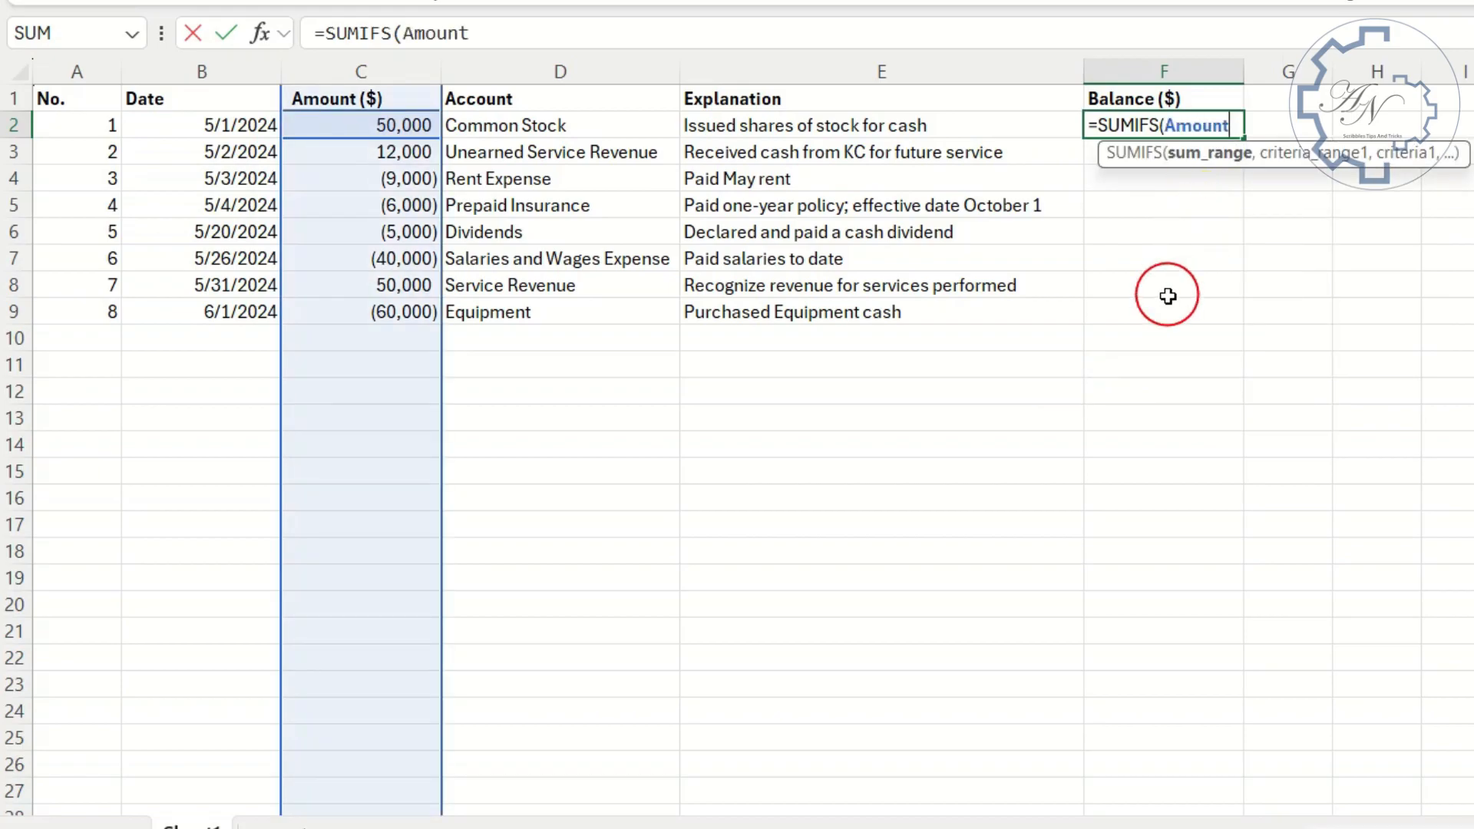
text(,)
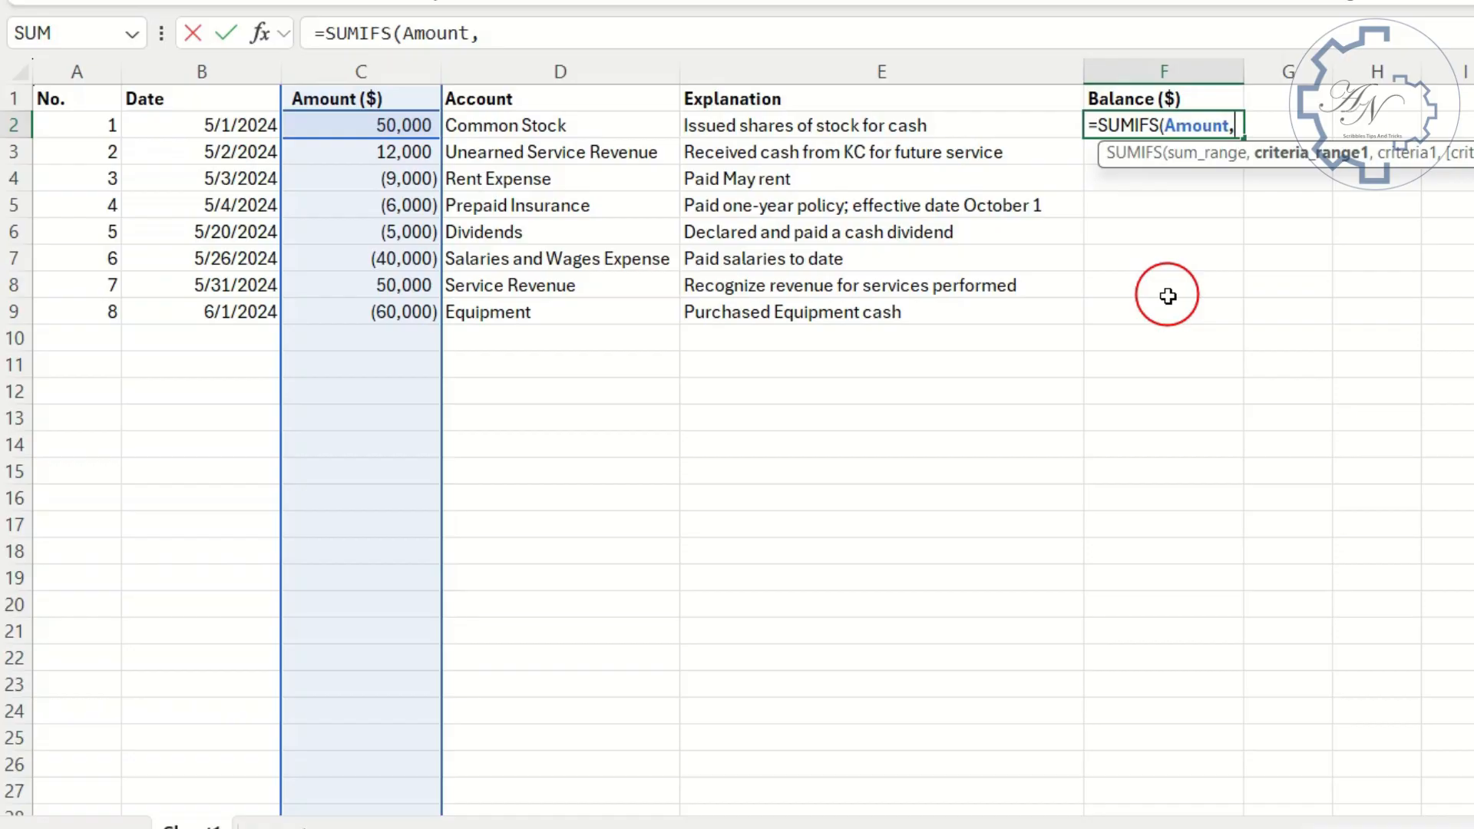
- Add the No. spill range as criteria range and criterion, completing F2 as =SUMIFS(Amount,A2#,"<="&A2#)
drag(83, 132, 83, 307)
text(,"<="&)
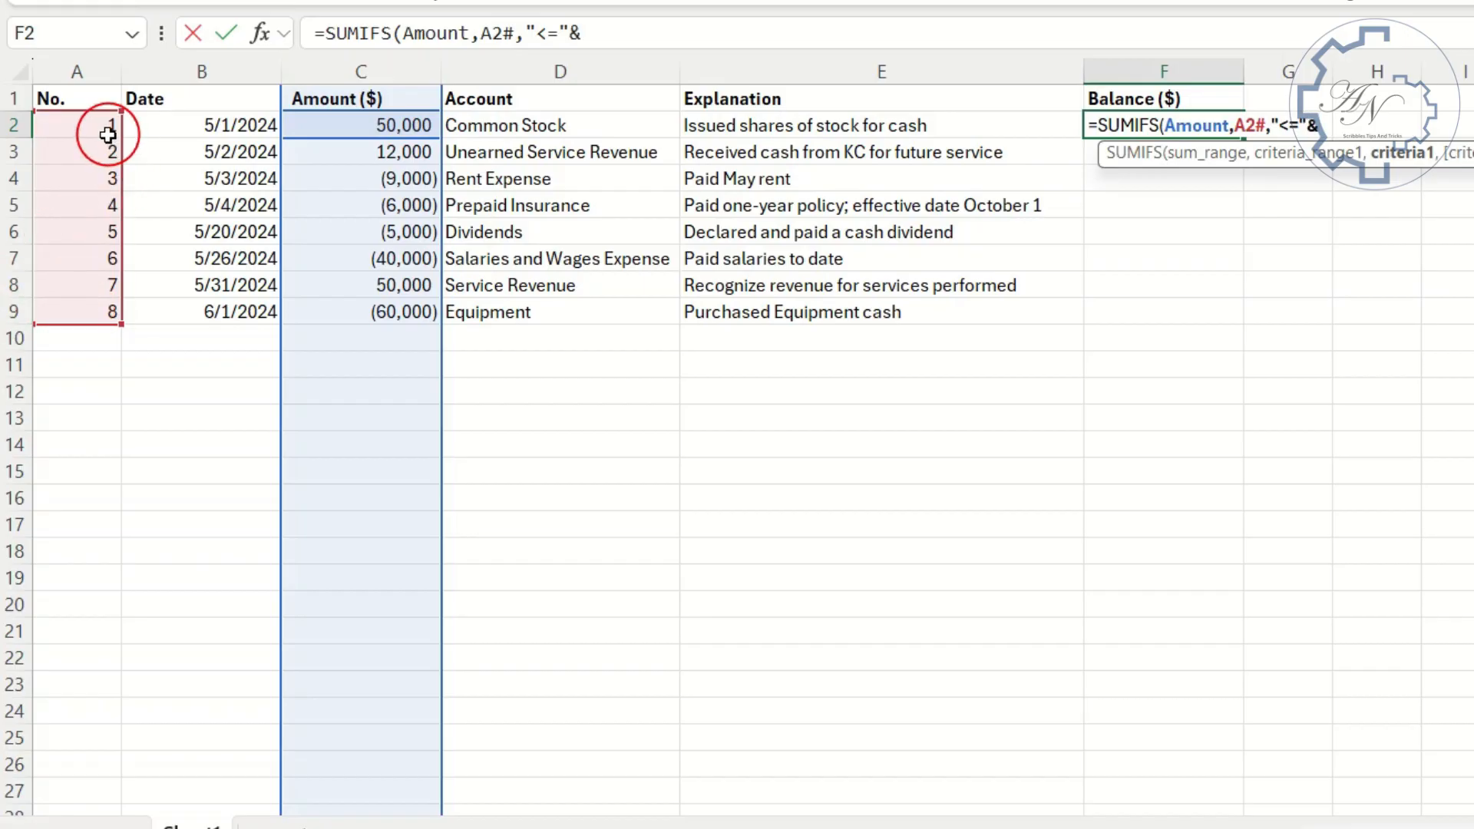
drag(87, 133, 94, 306)
key(Return)
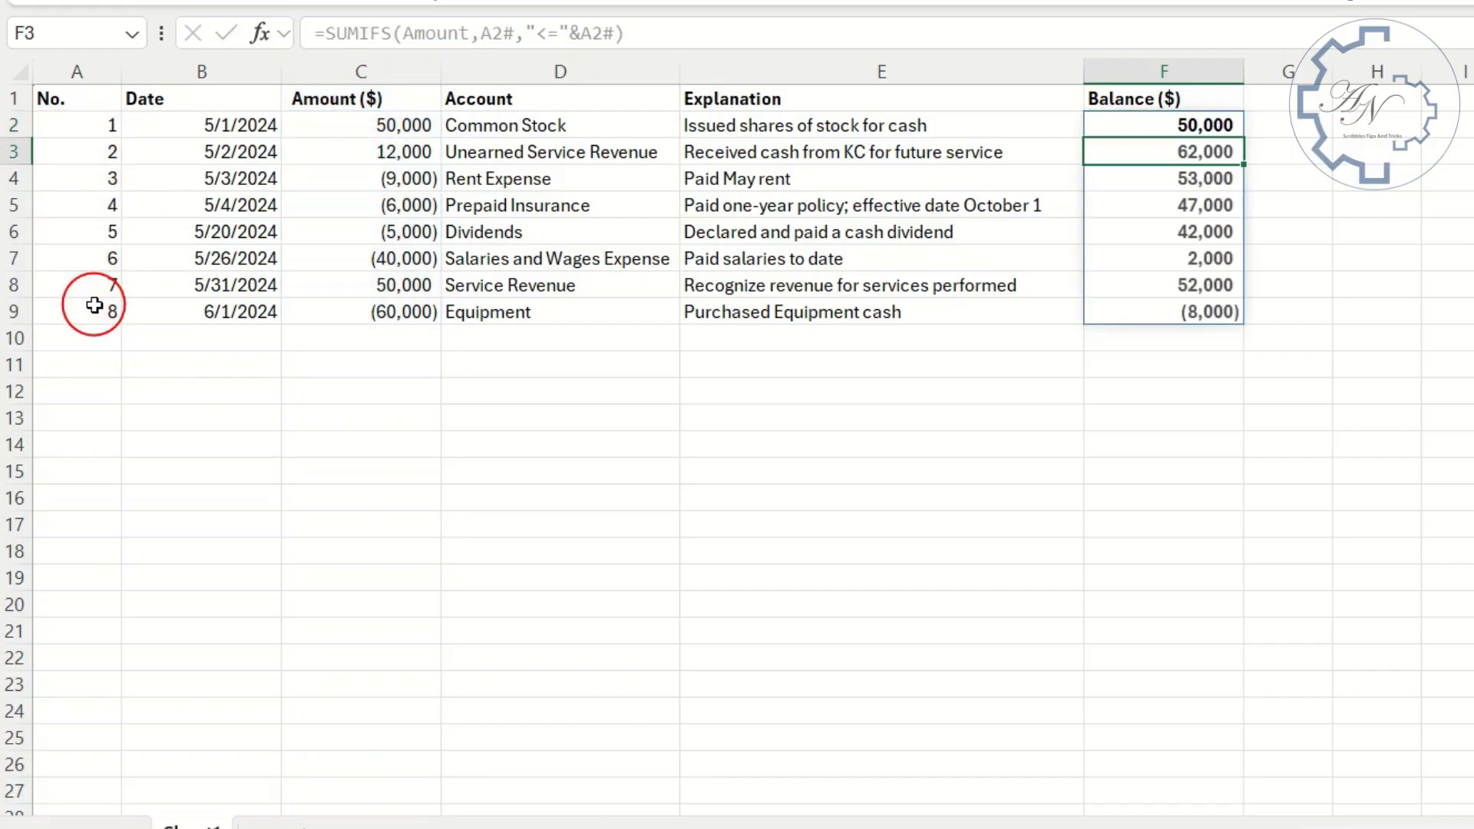
- Test the dynamic balance by entering an amount of 3000 in C10, and reselect that cell
click(375, 337)
text(3000)
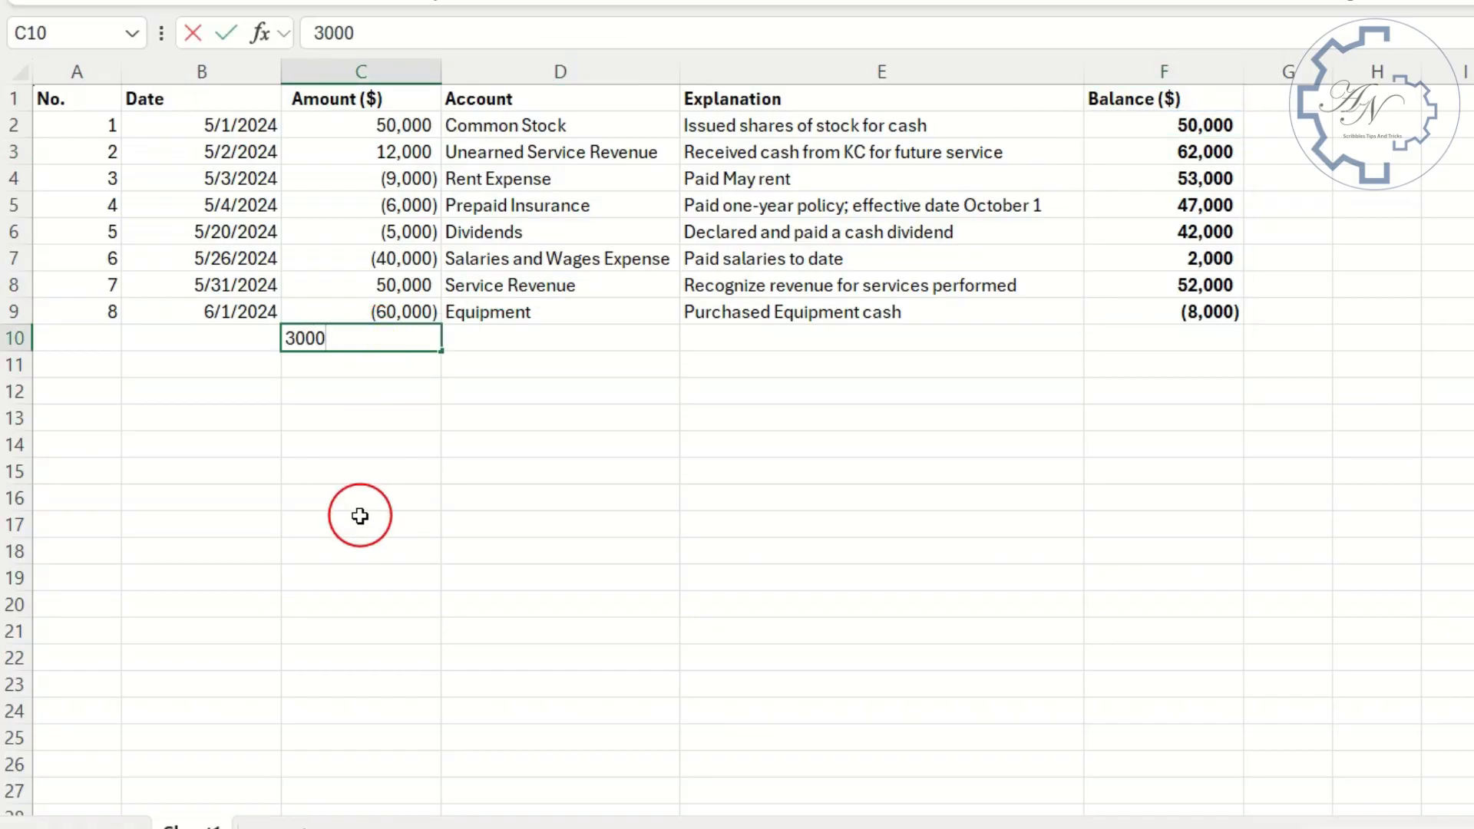
key(Return)
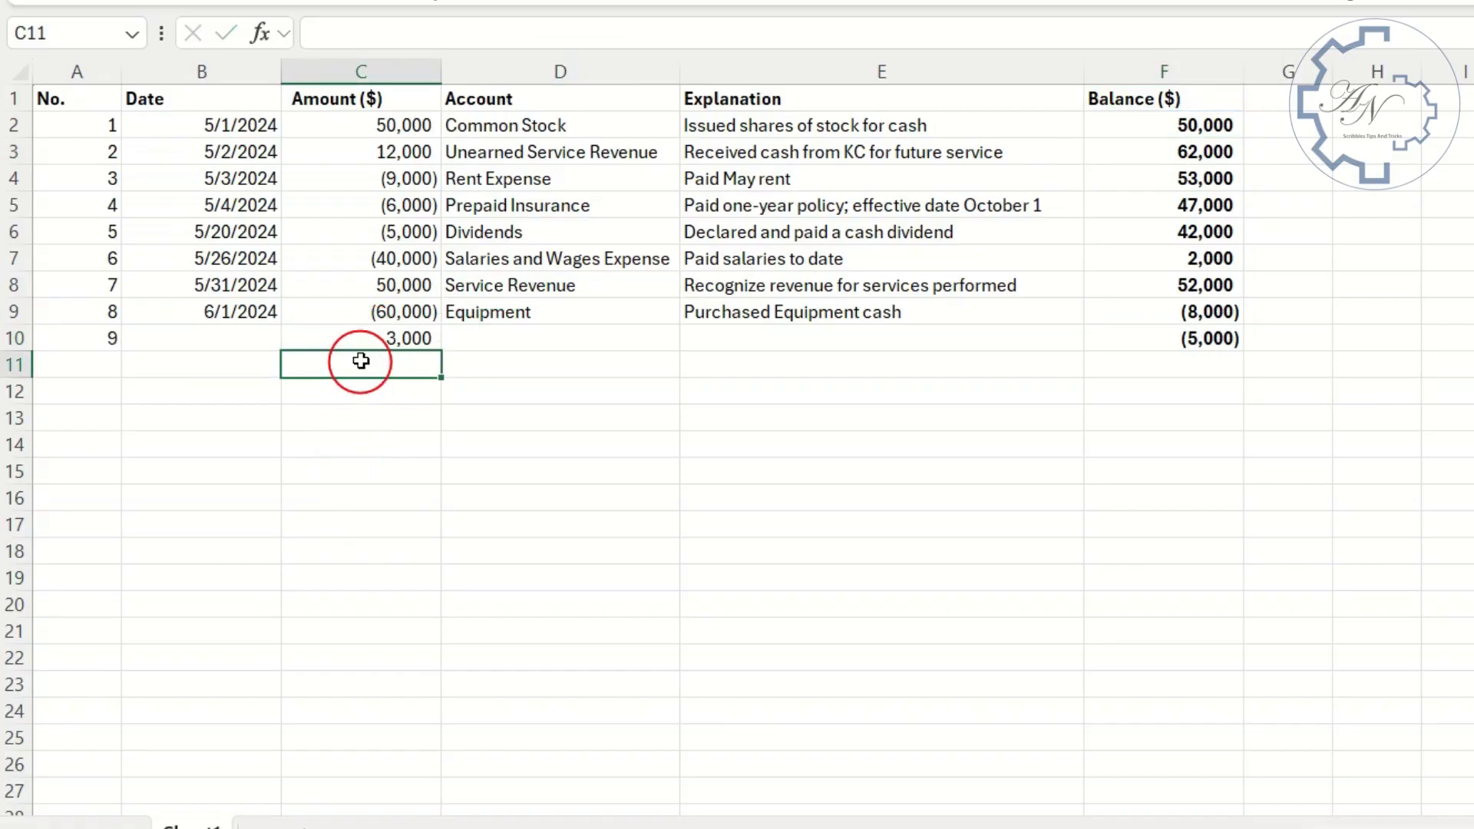
click(369, 338)
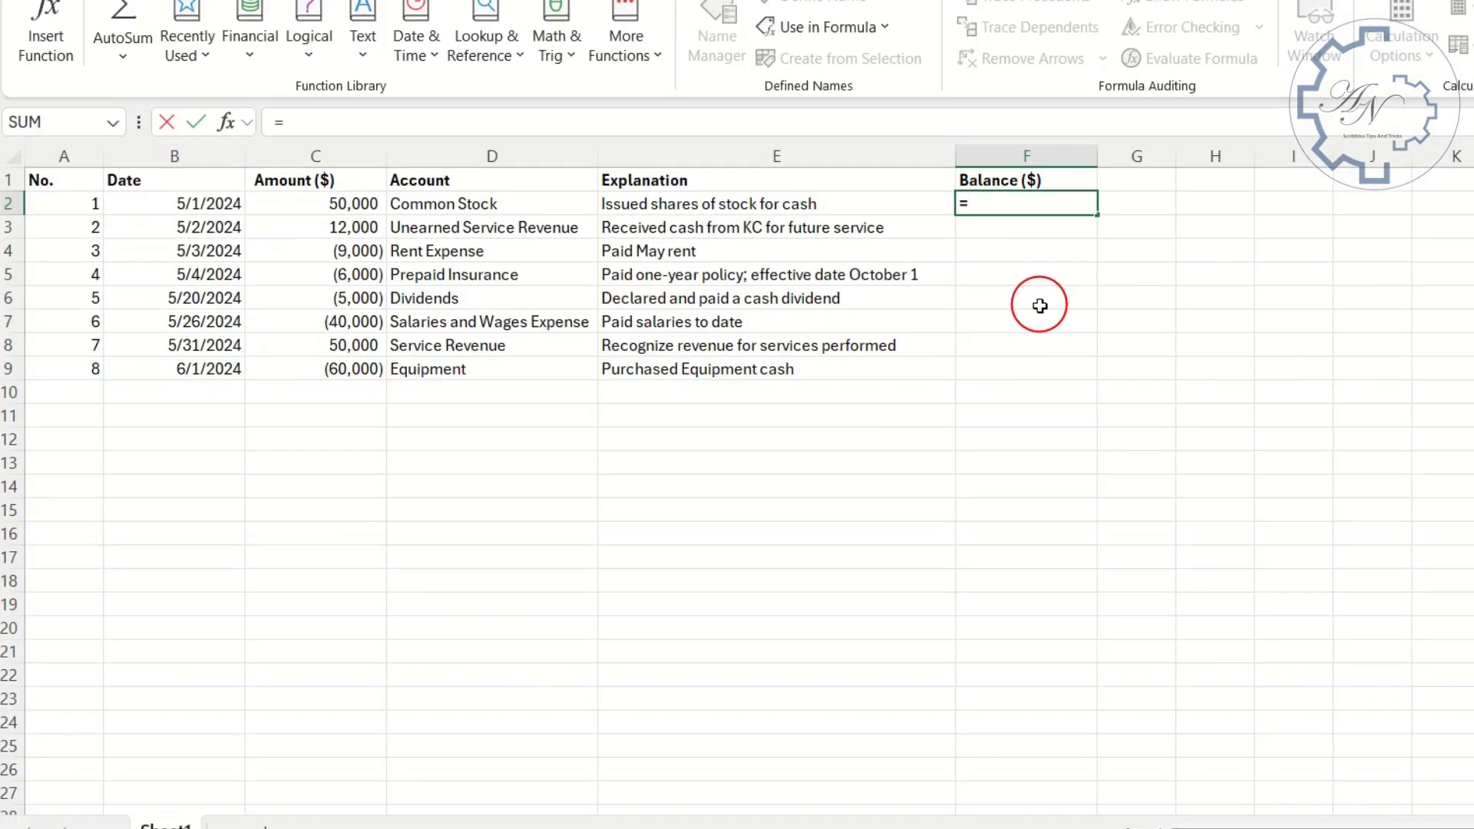
- Enter =OFFSET(C2,,,A2#) in F2, using the first amount as reference and the No. spill range as height
text(o)
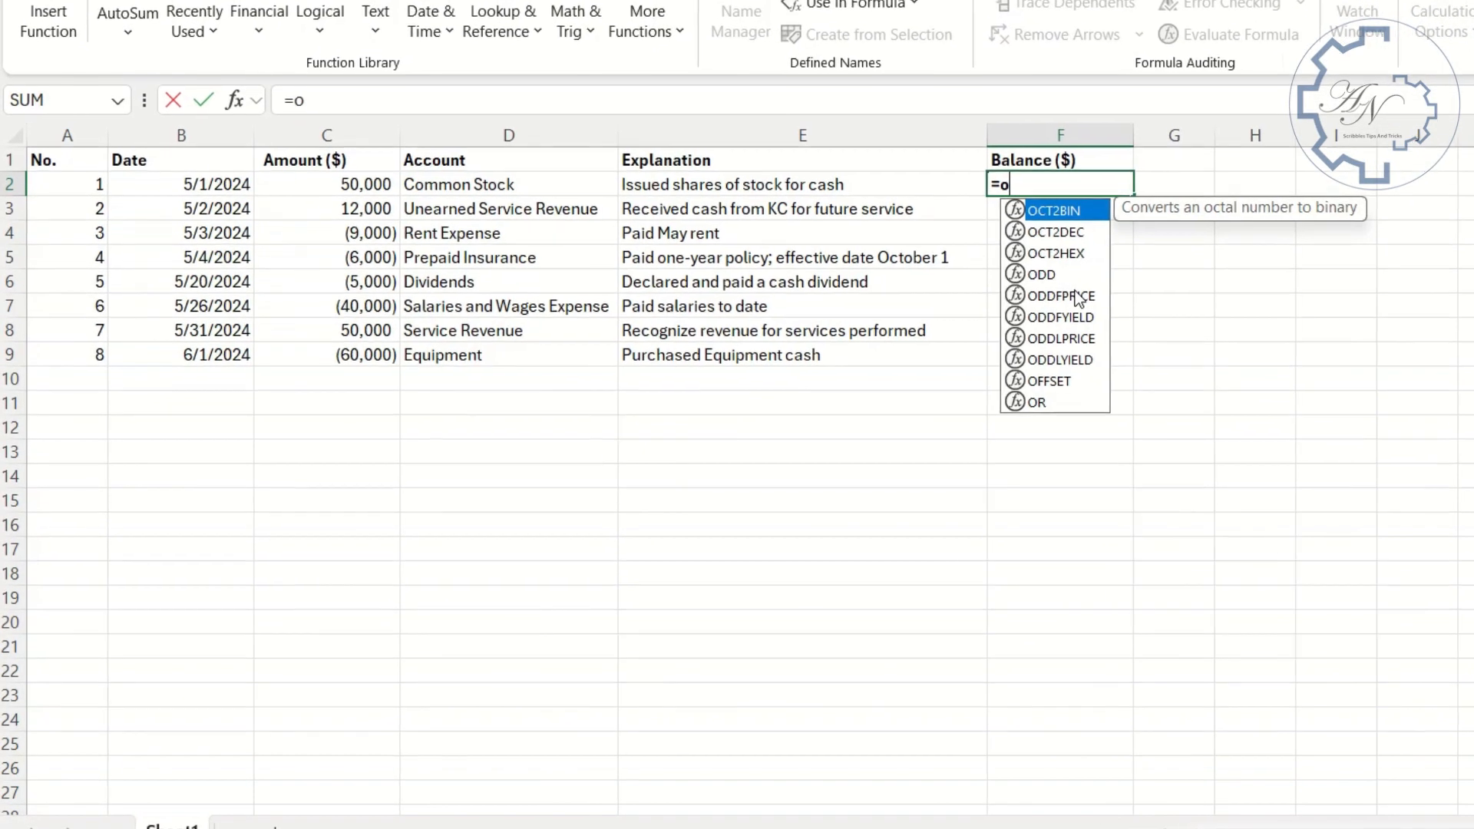
text(f)
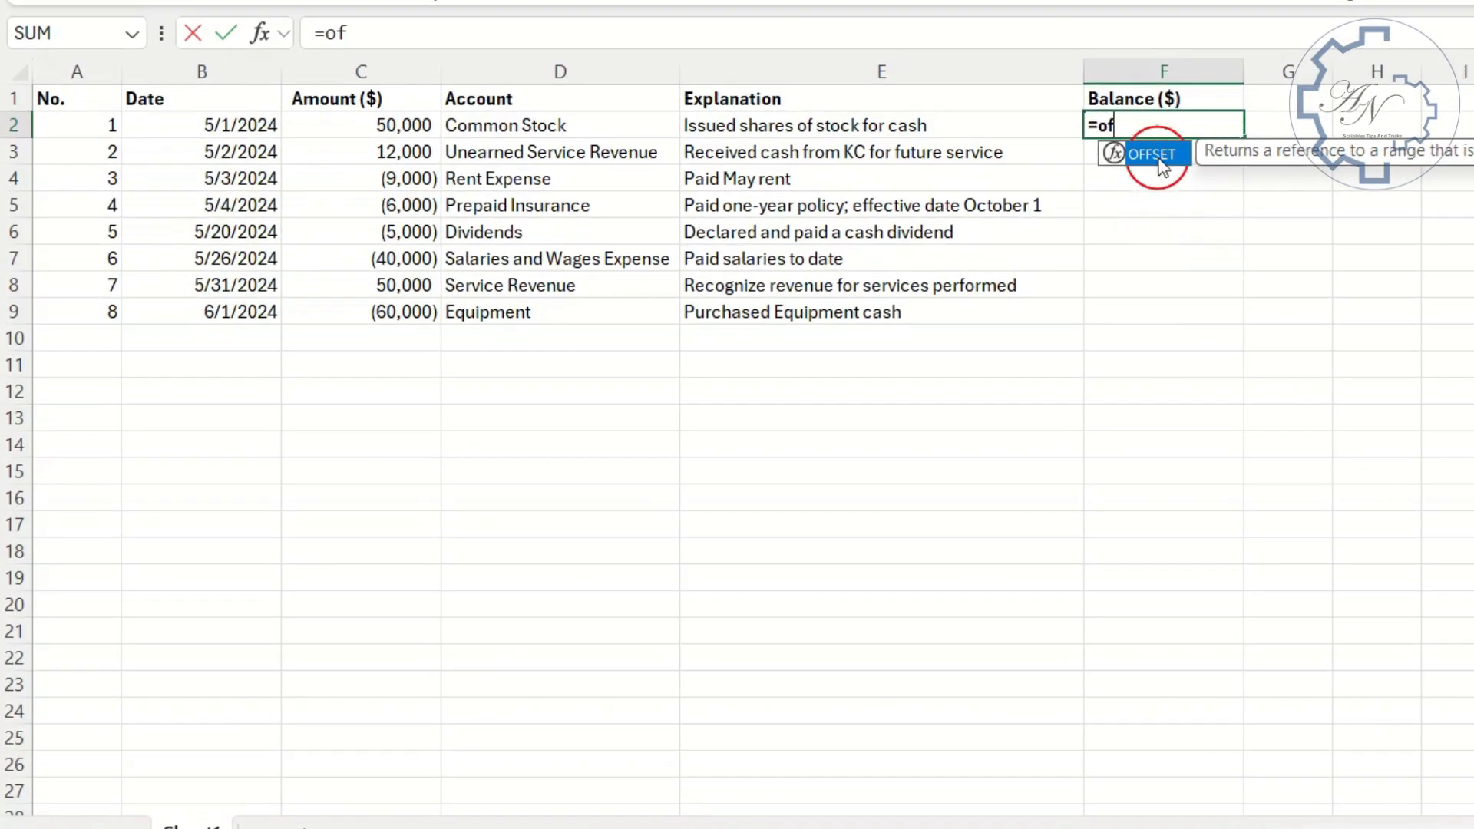
double_click(1161, 165)
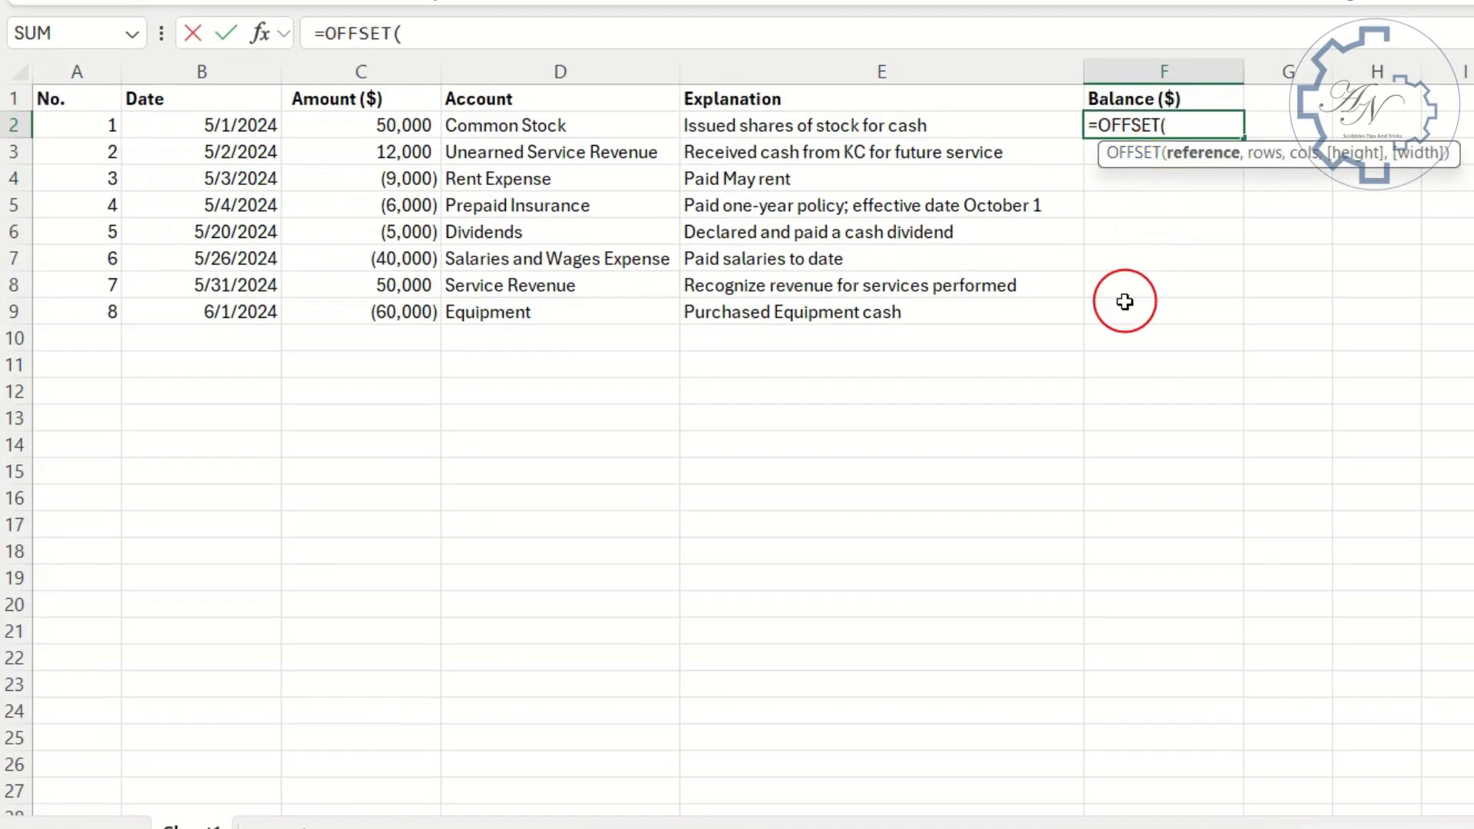
click(349, 124)
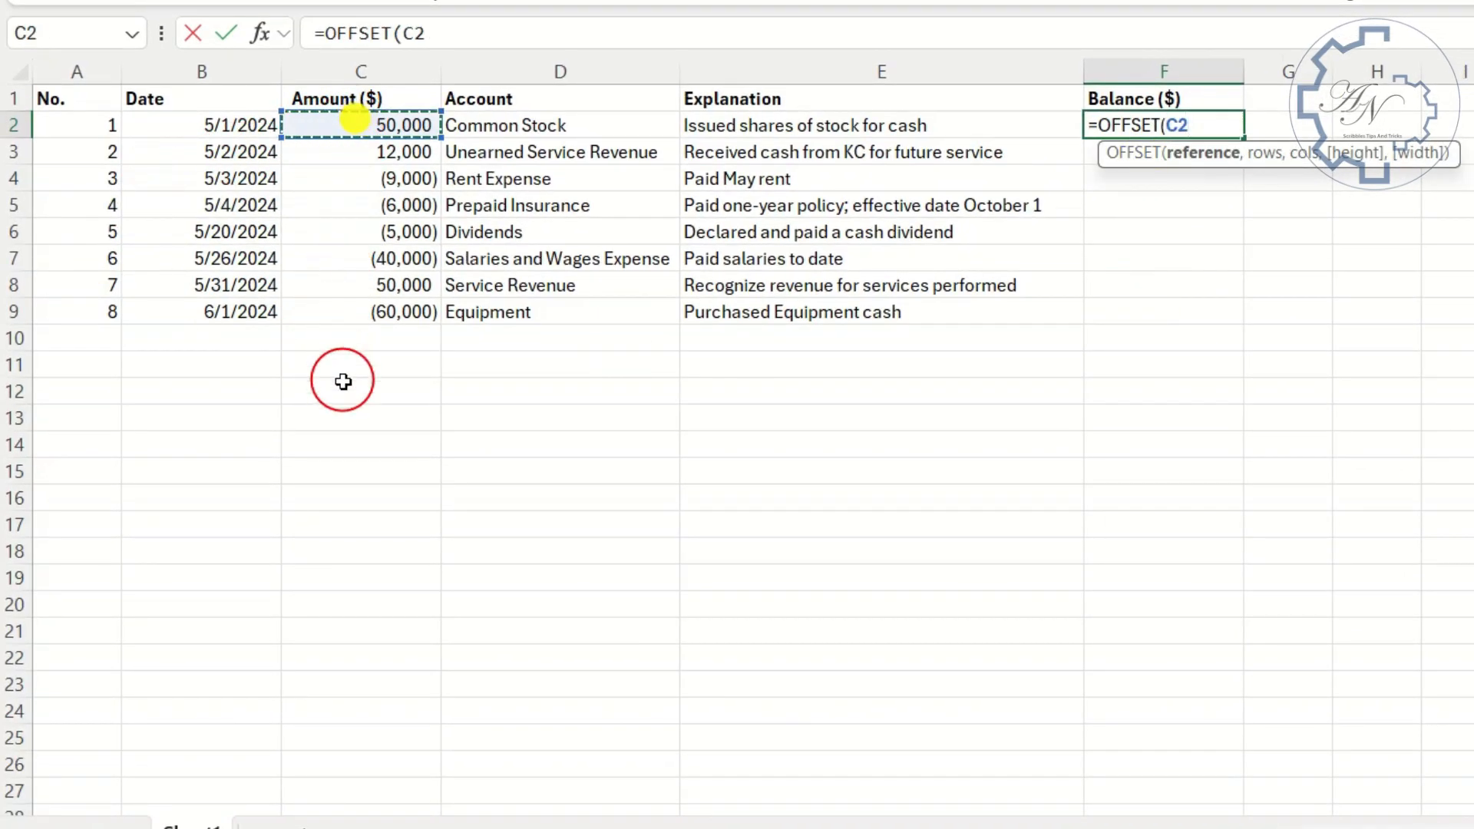
text(,,,)
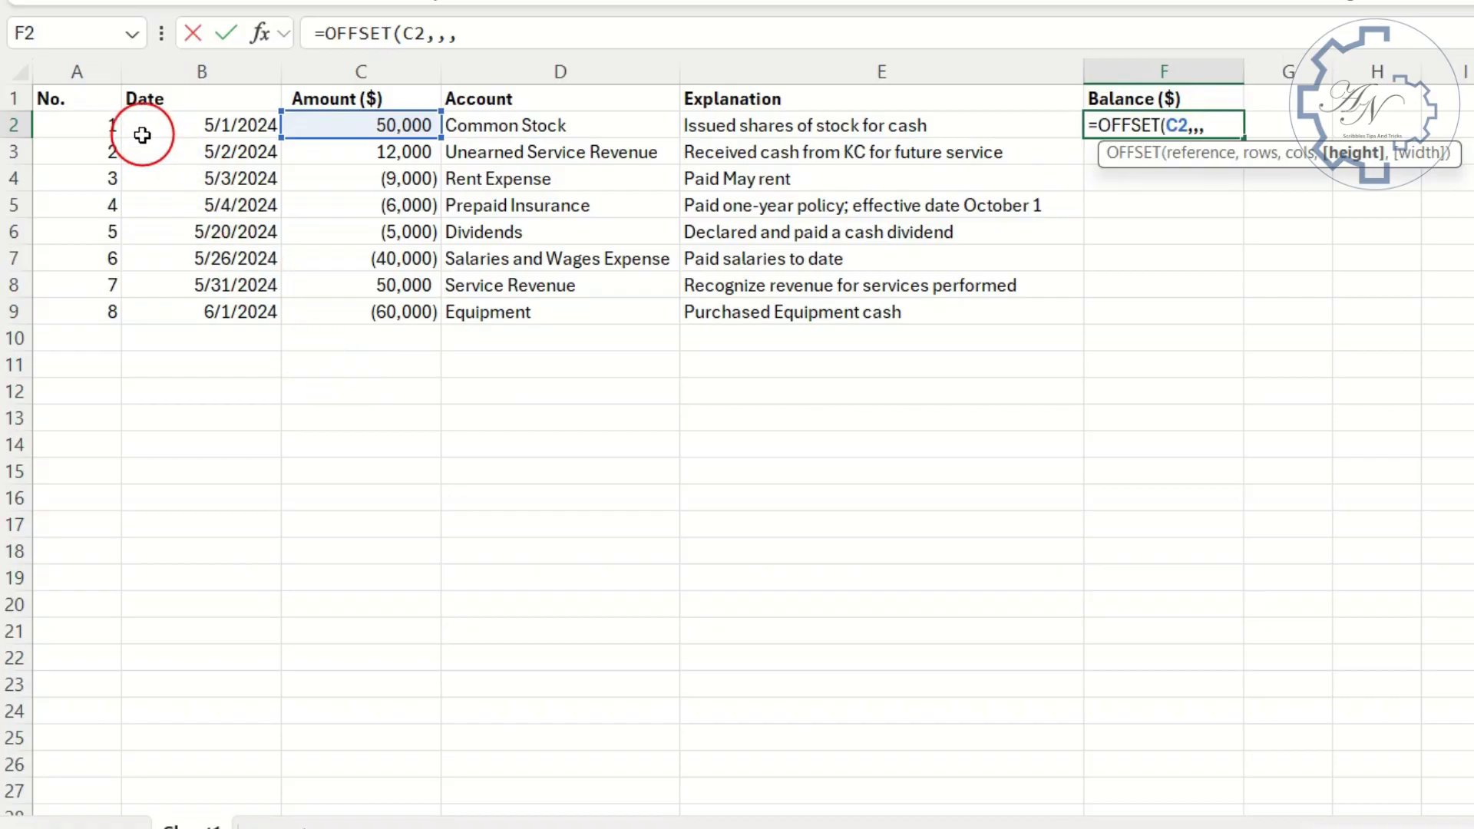
drag(108, 126, 109, 306)
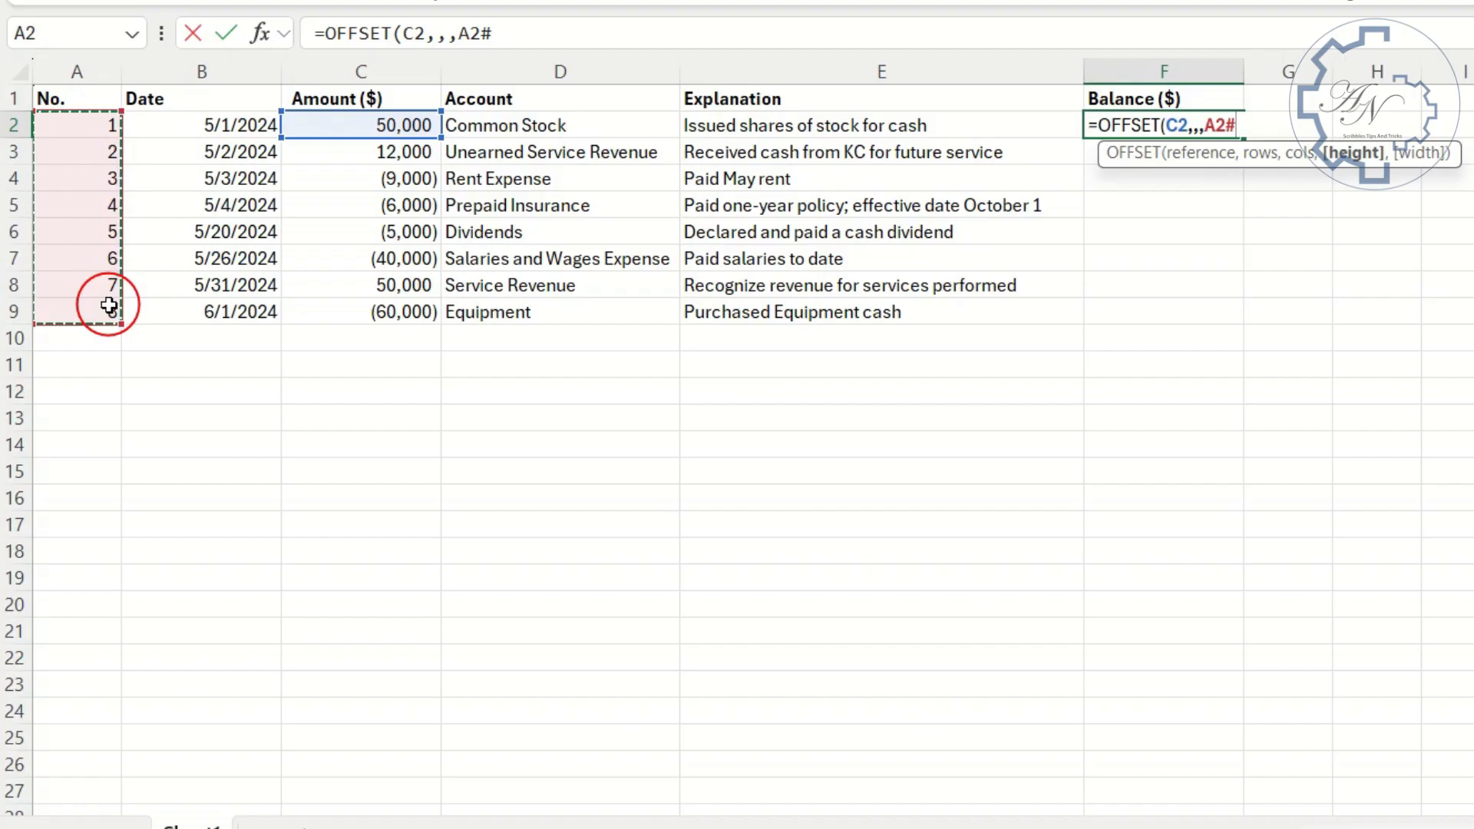
key(Return)
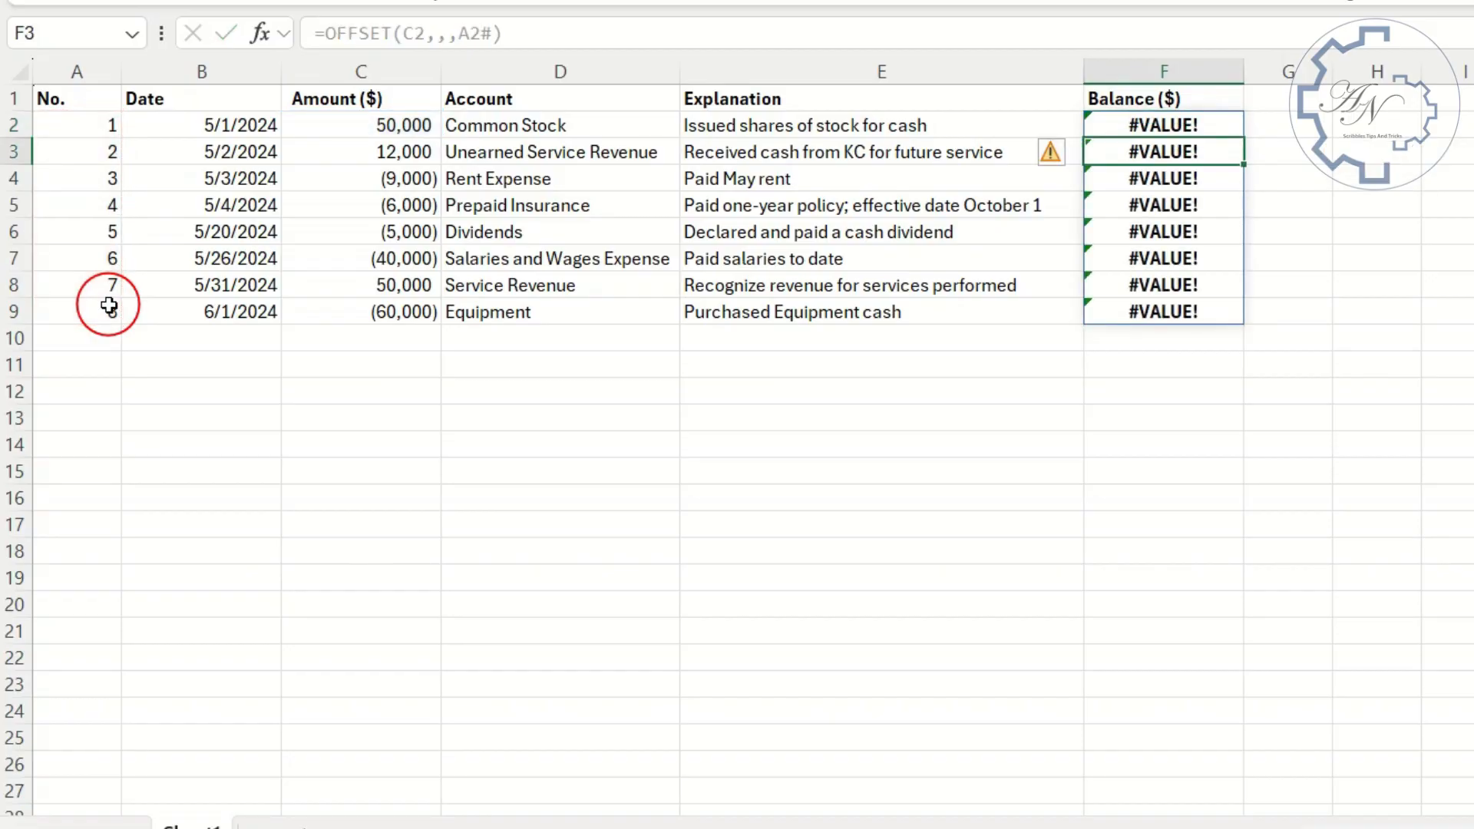
- Wrap the F2 formula in SUBTOTAL with function number 9, giving =SUBTOTAL(9,OFFSET(C2,,,A2#))
click(1202, 124)
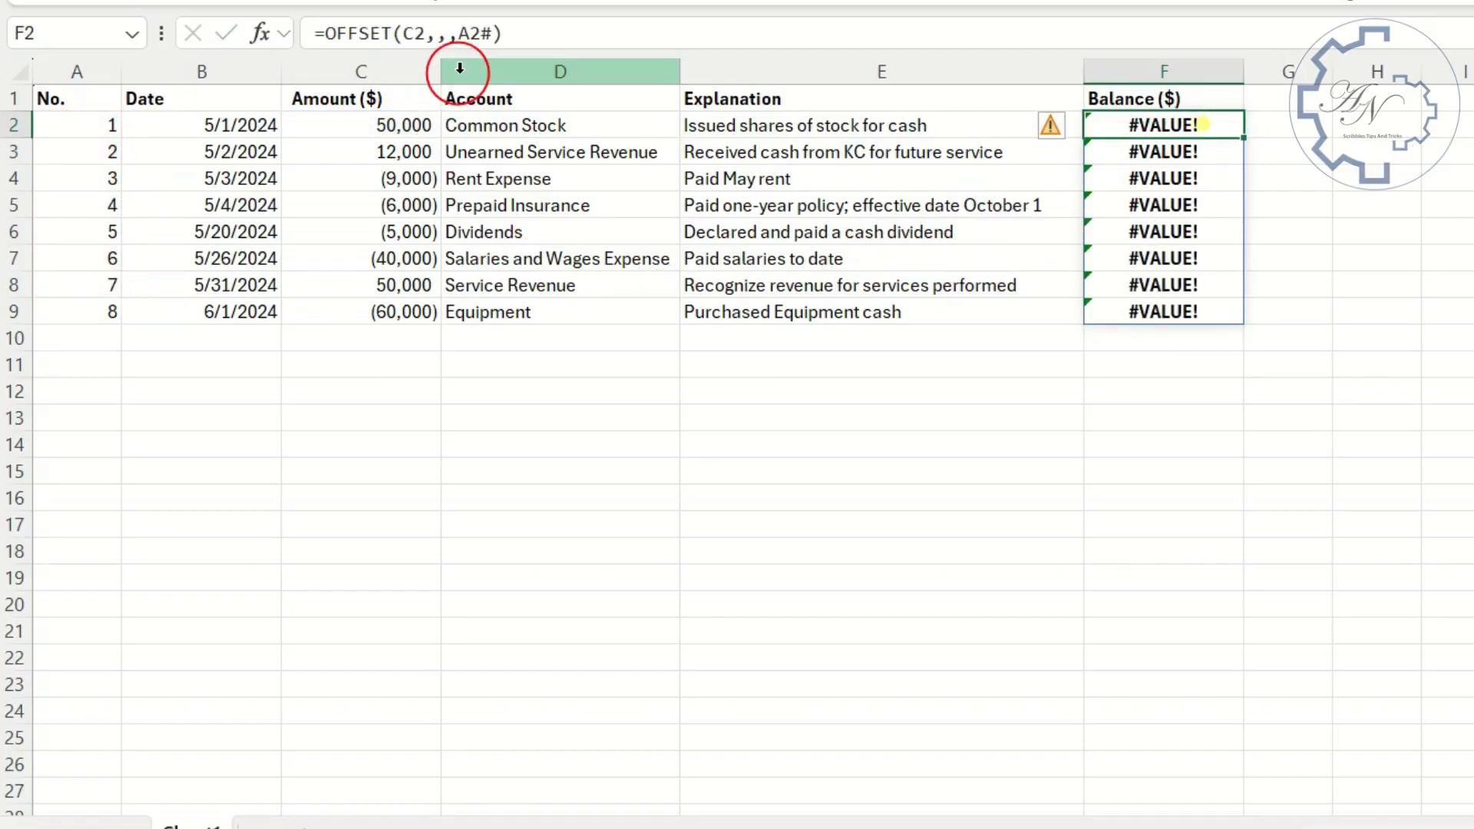
click(321, 32)
text(sub)
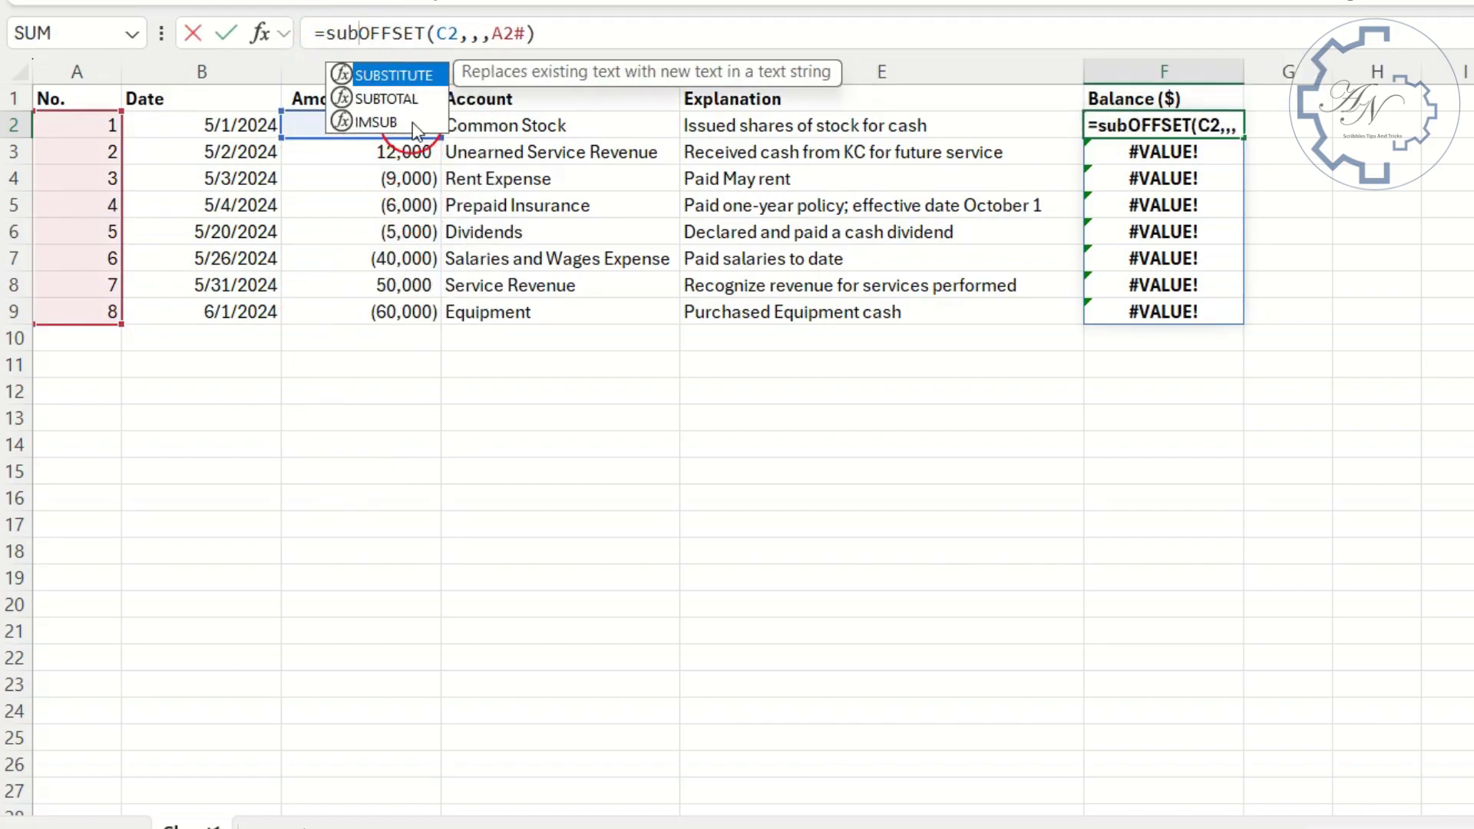
double_click(414, 100)
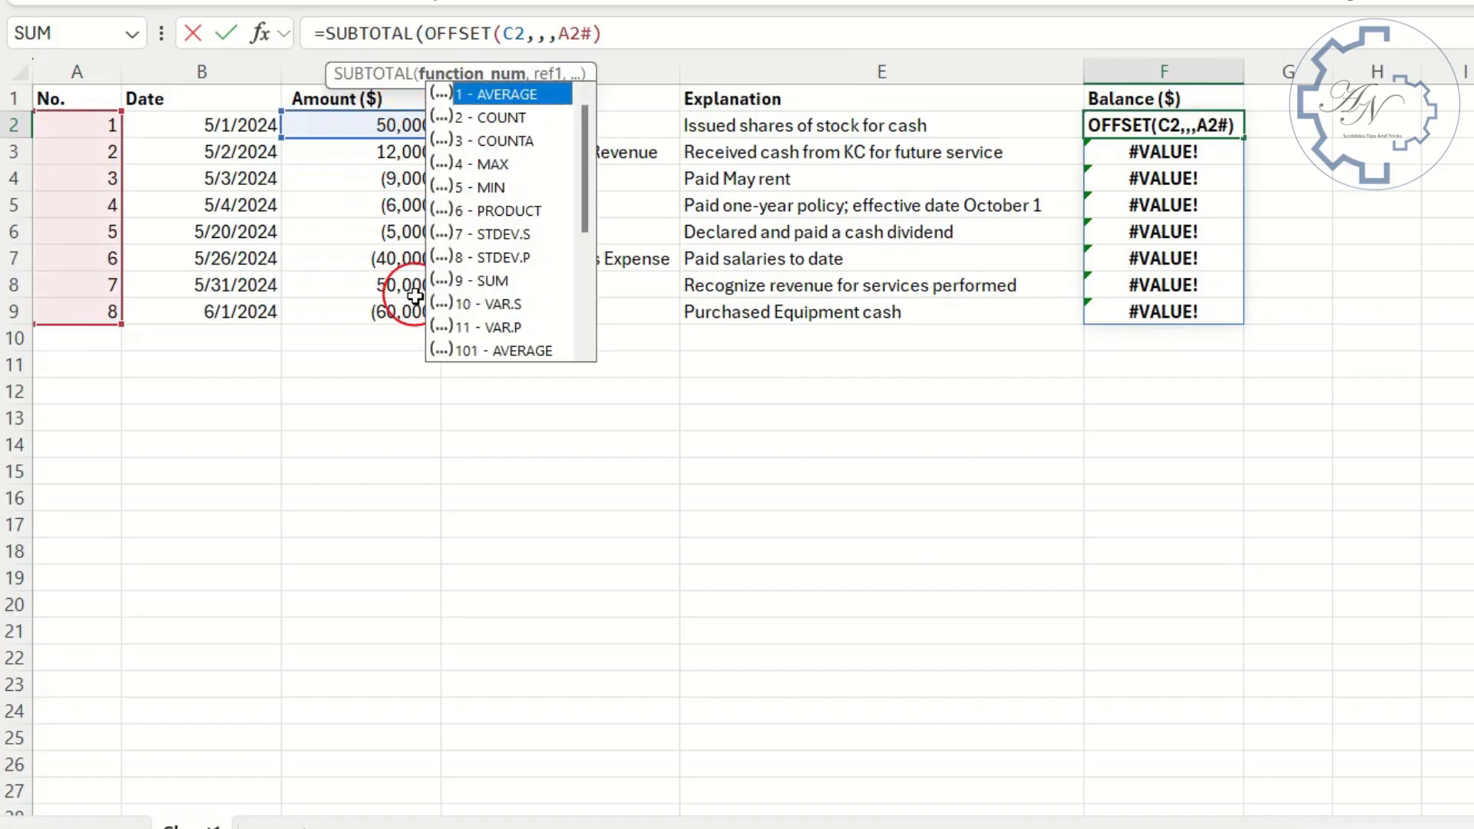
text(9)
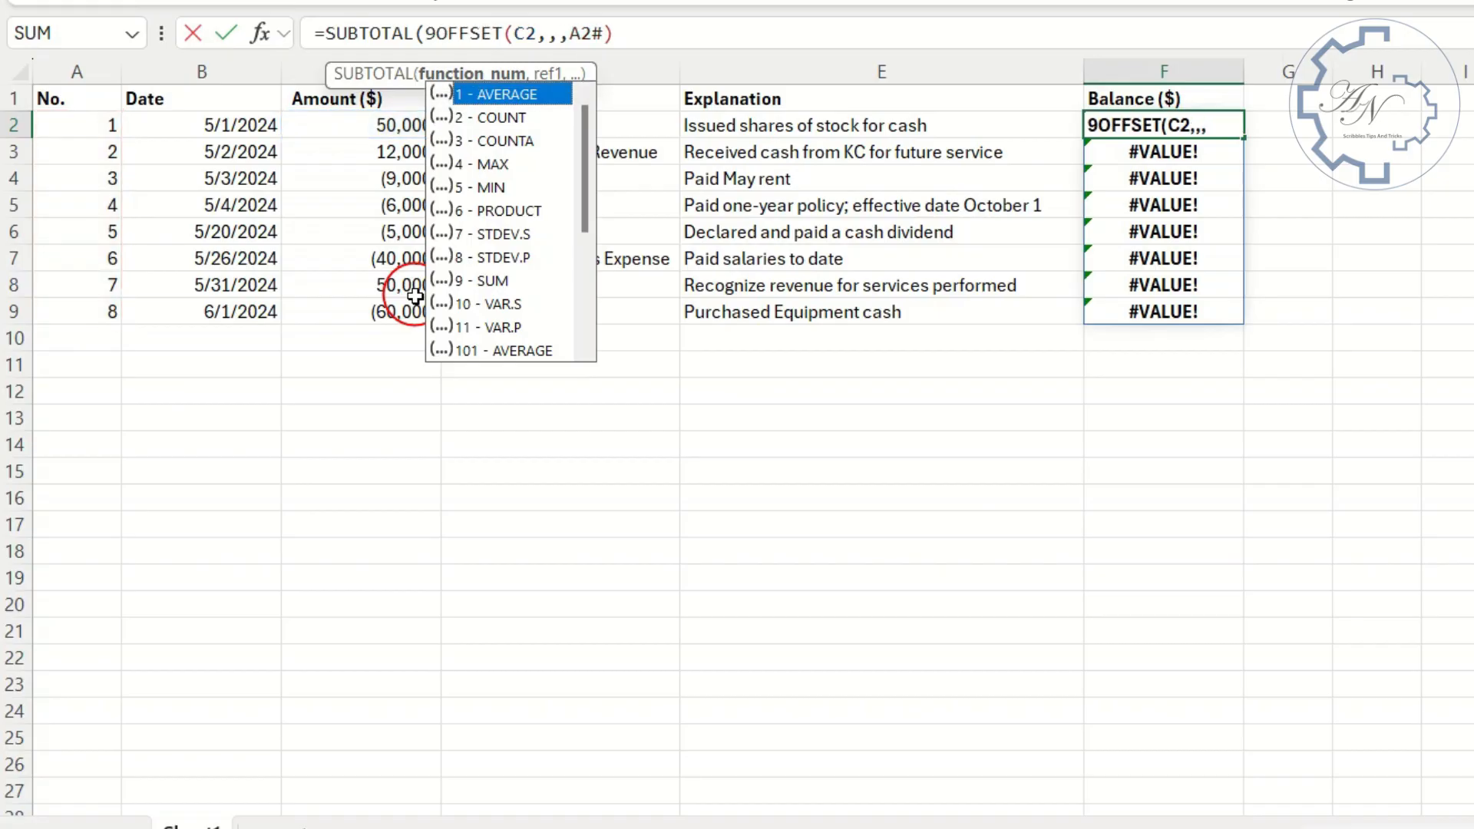
text(,)
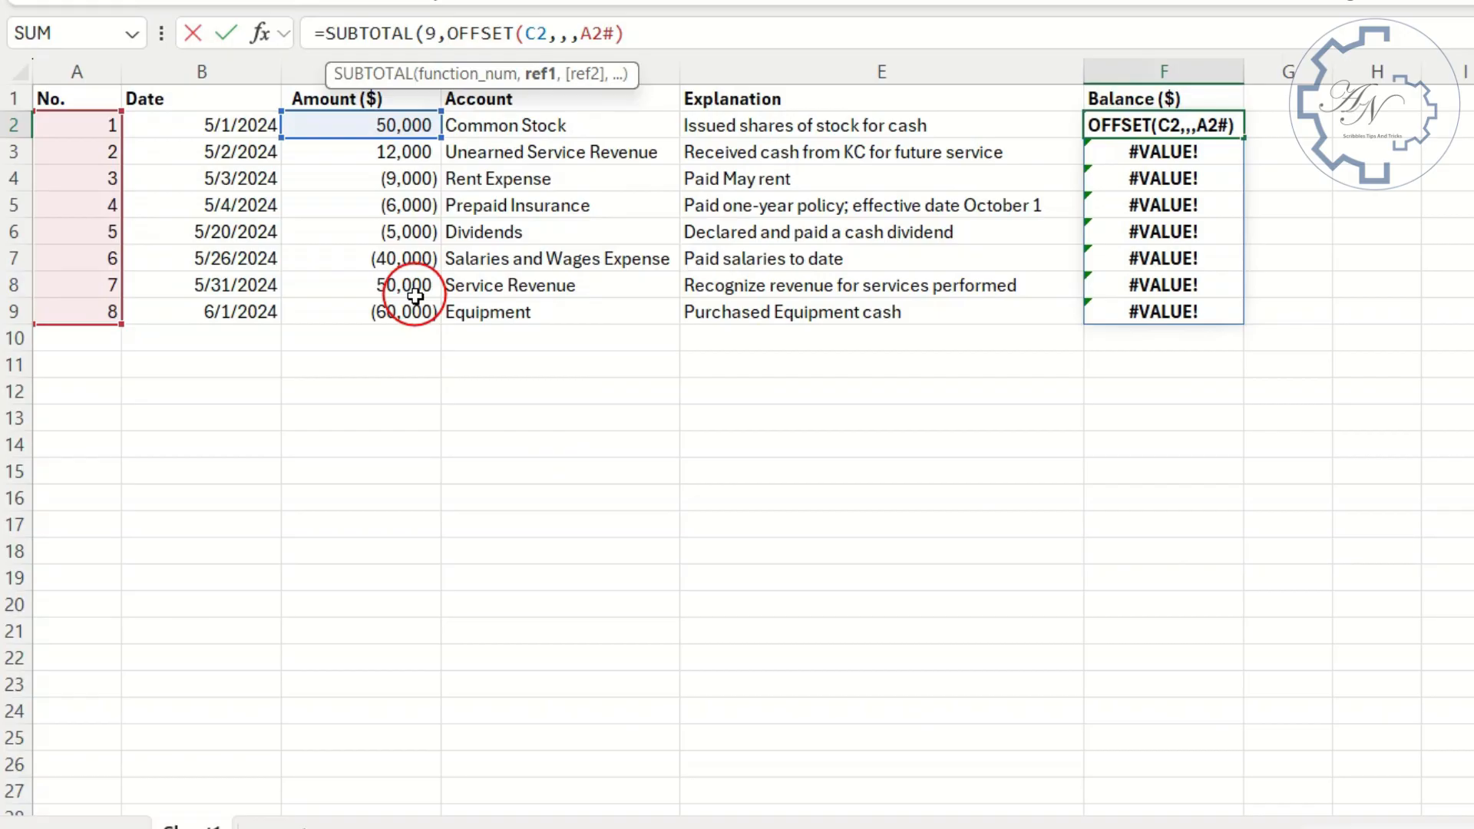
key(Return)
key(Return)
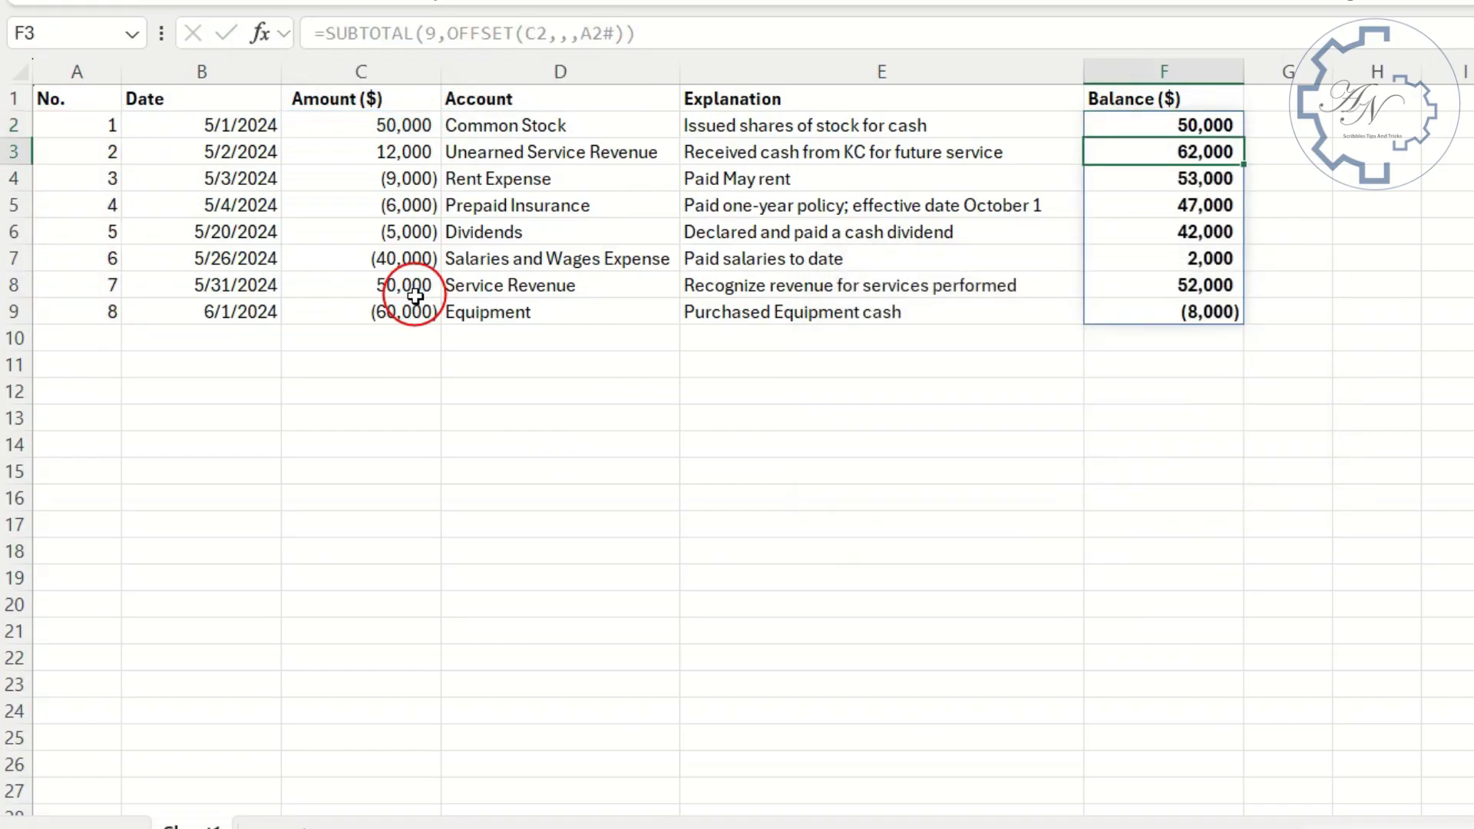
- Test the dynamic balance by entering an amount of 3,000 in C10
click(422, 331)
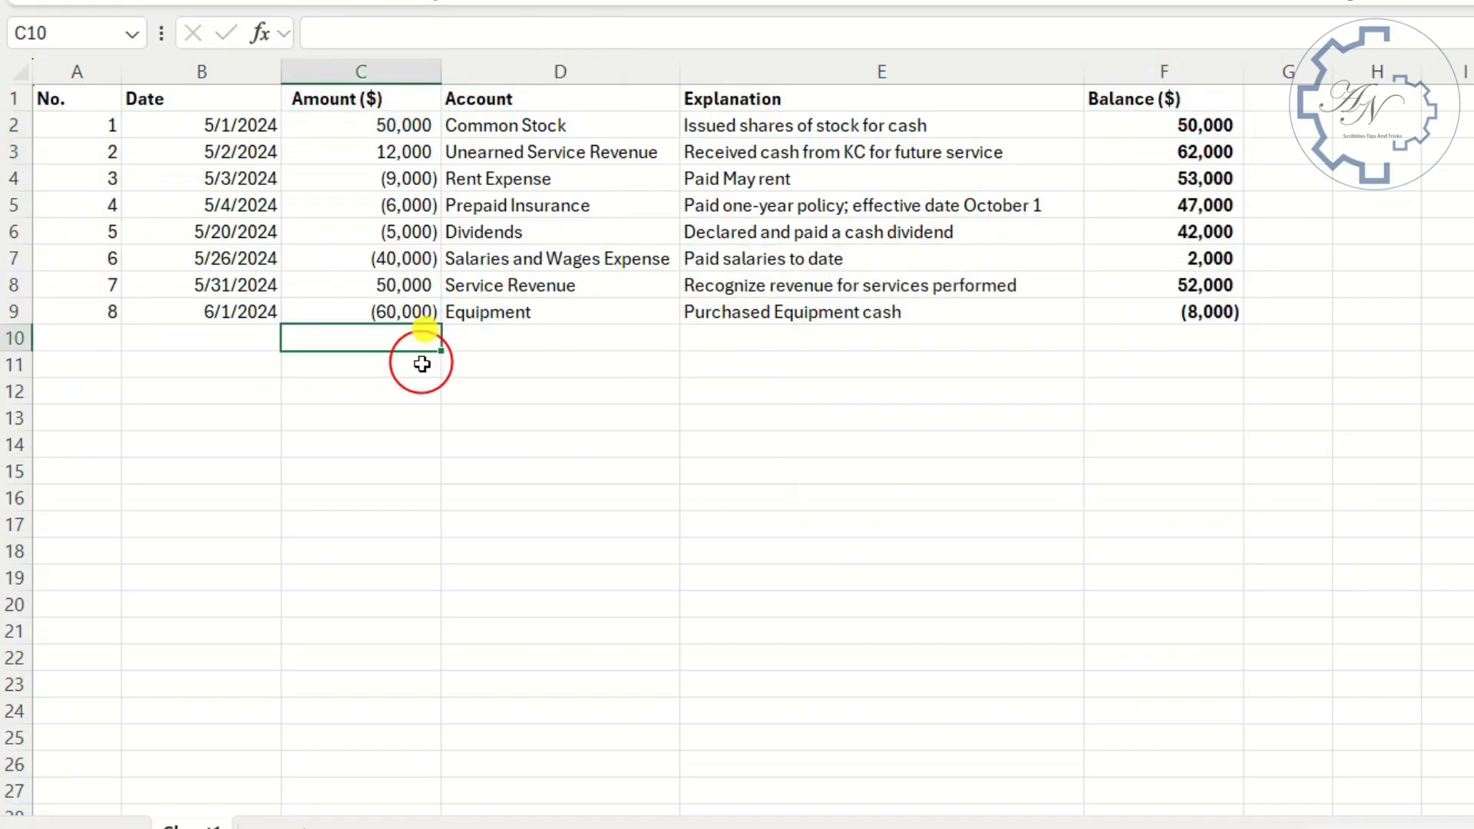
text(3,000)
key(Return)
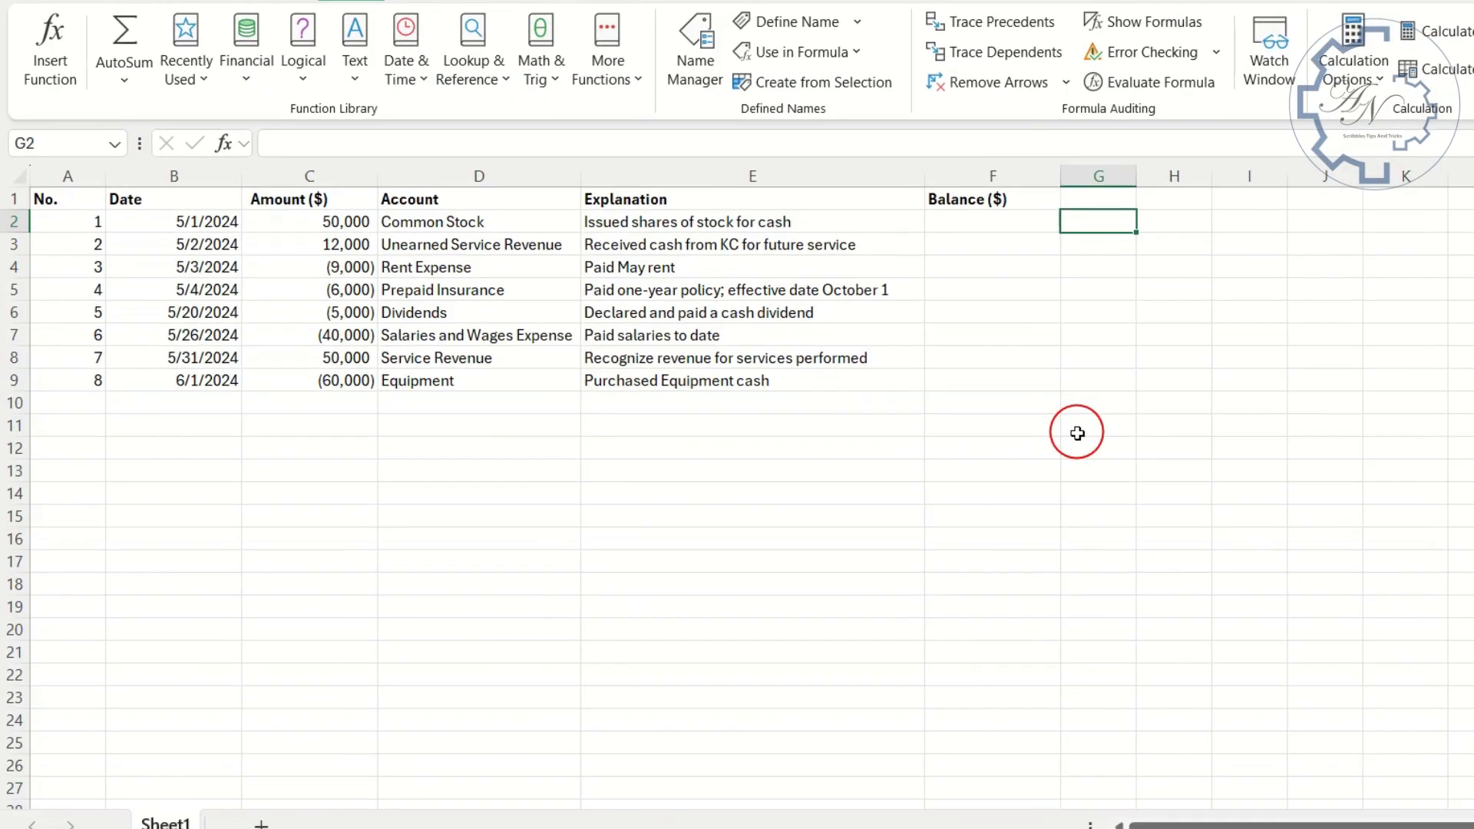
- Return the address of the first amount in G2 with =CELL("address",C2), and reselect G2 to check the formula
text(=)
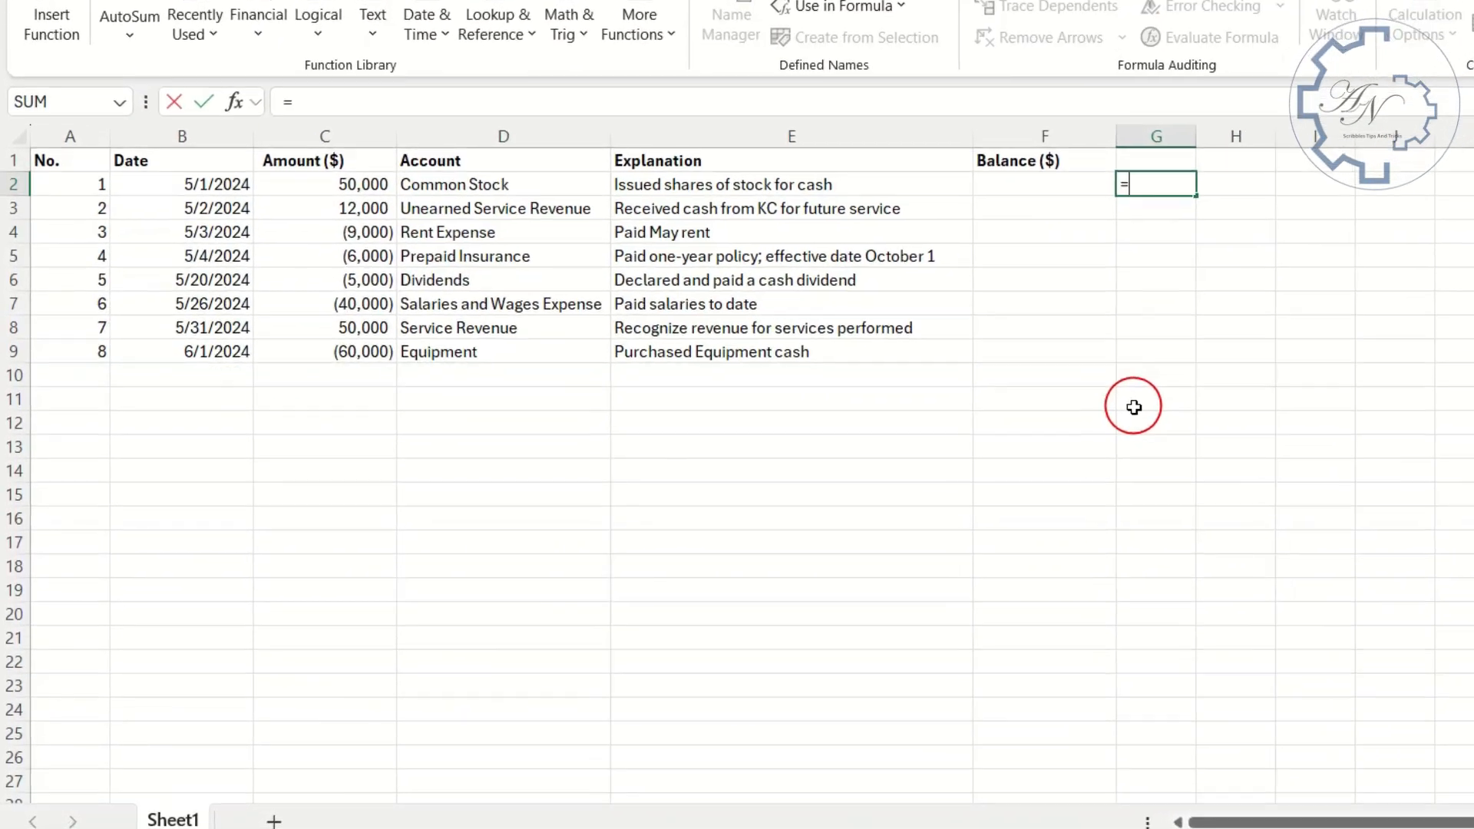
text(cel)
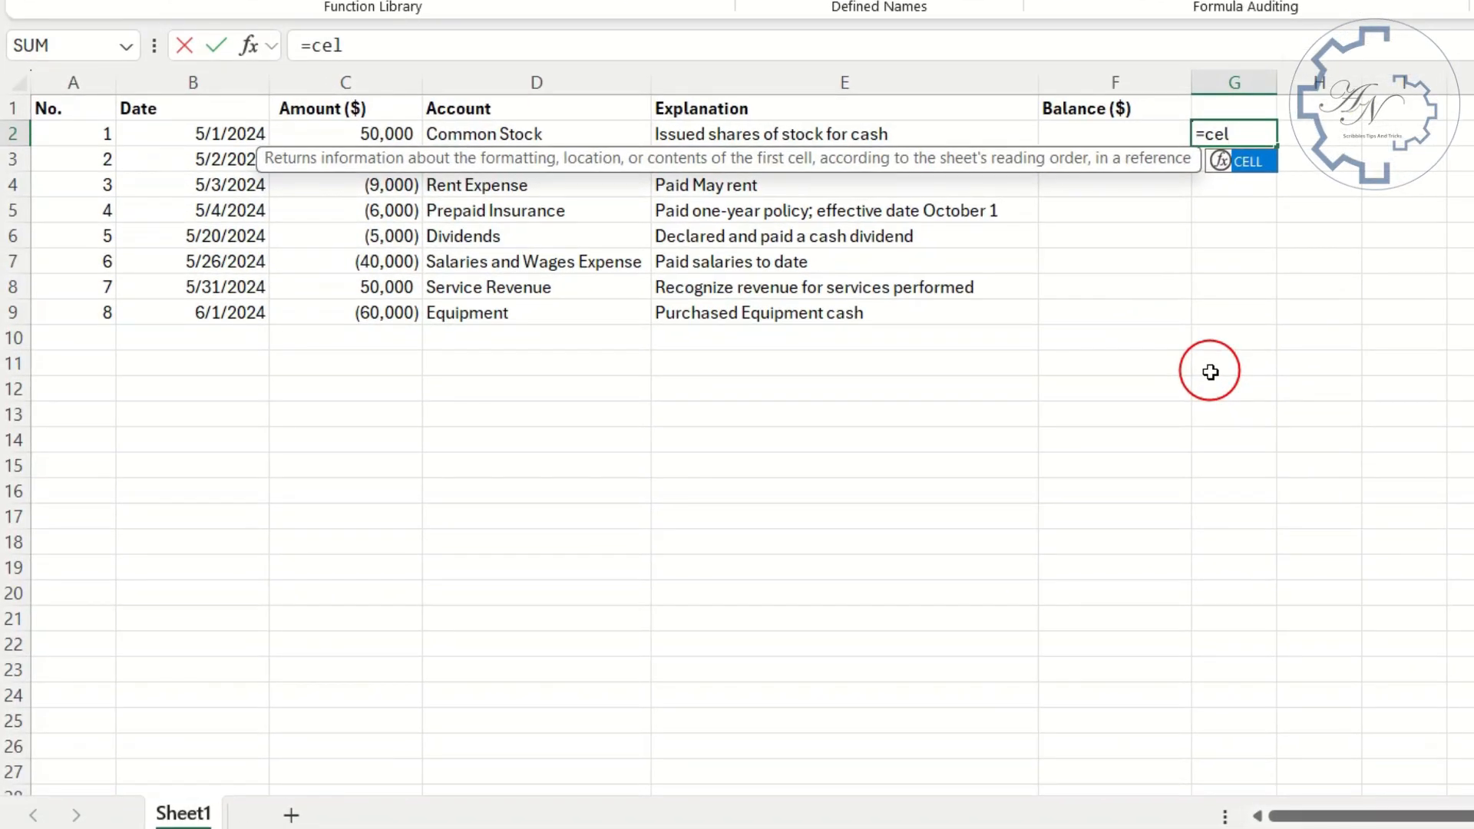
key(Tab)
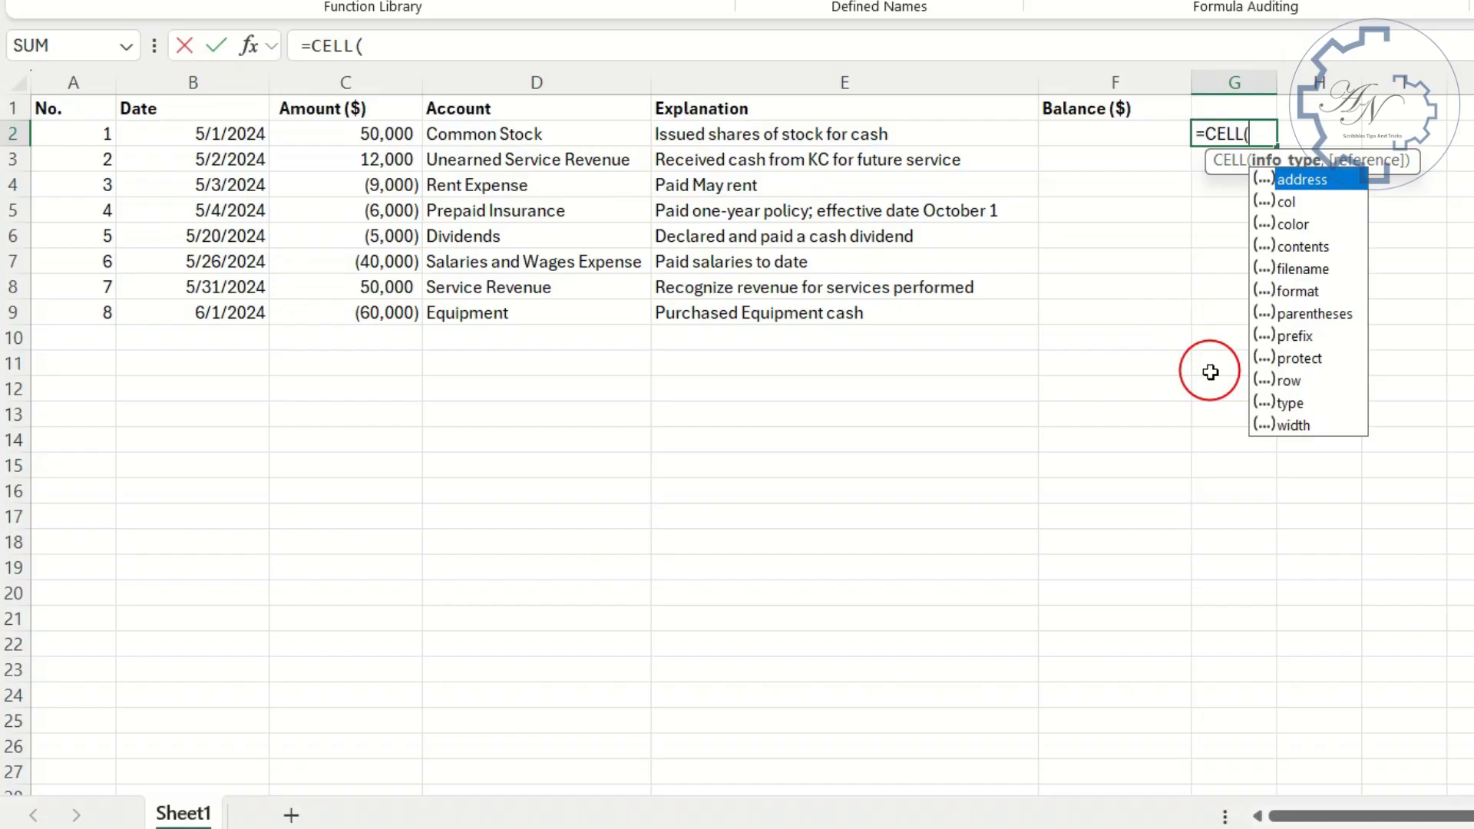
double_click(1302, 181)
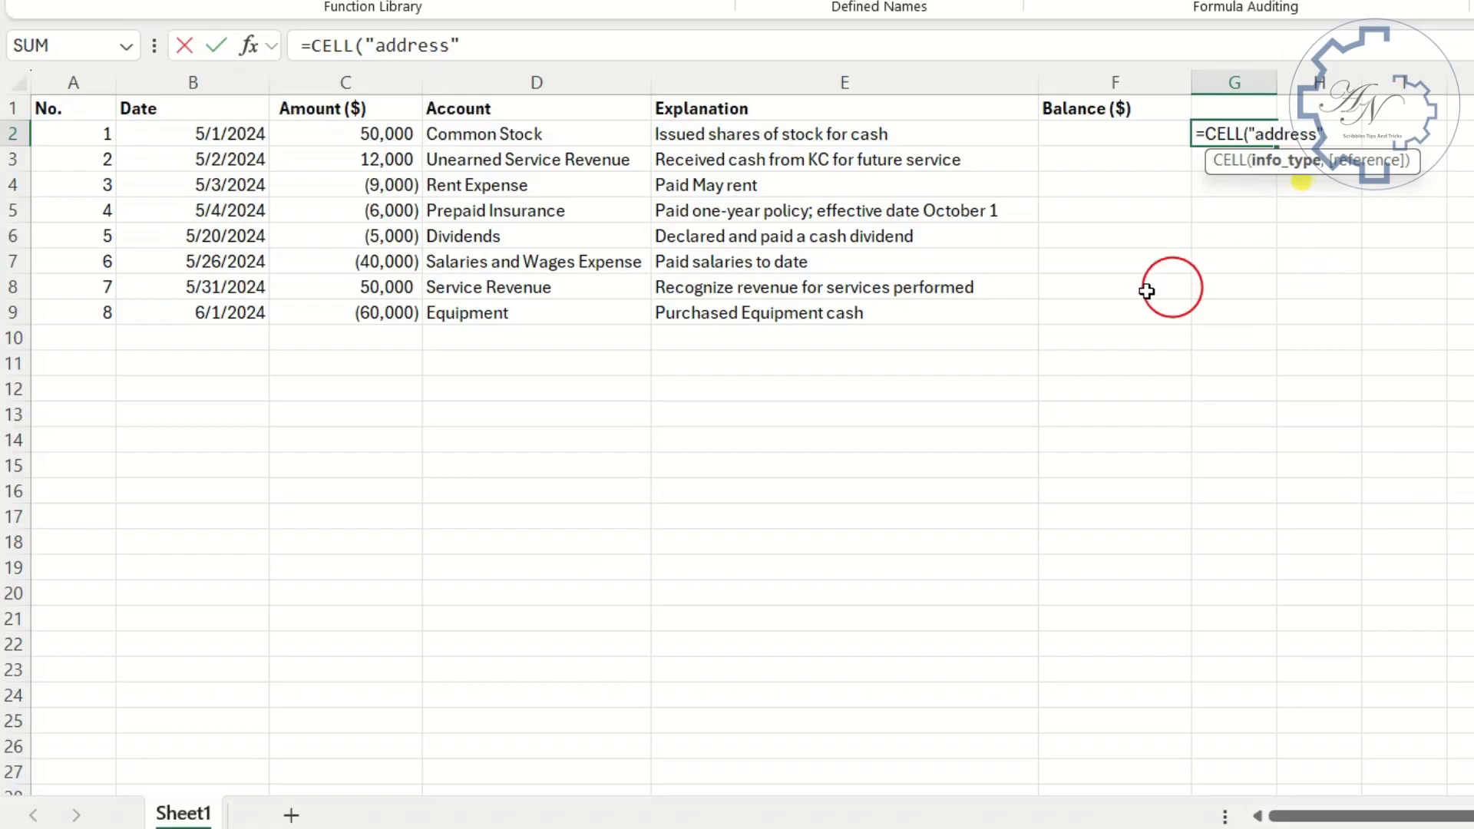
text(,)
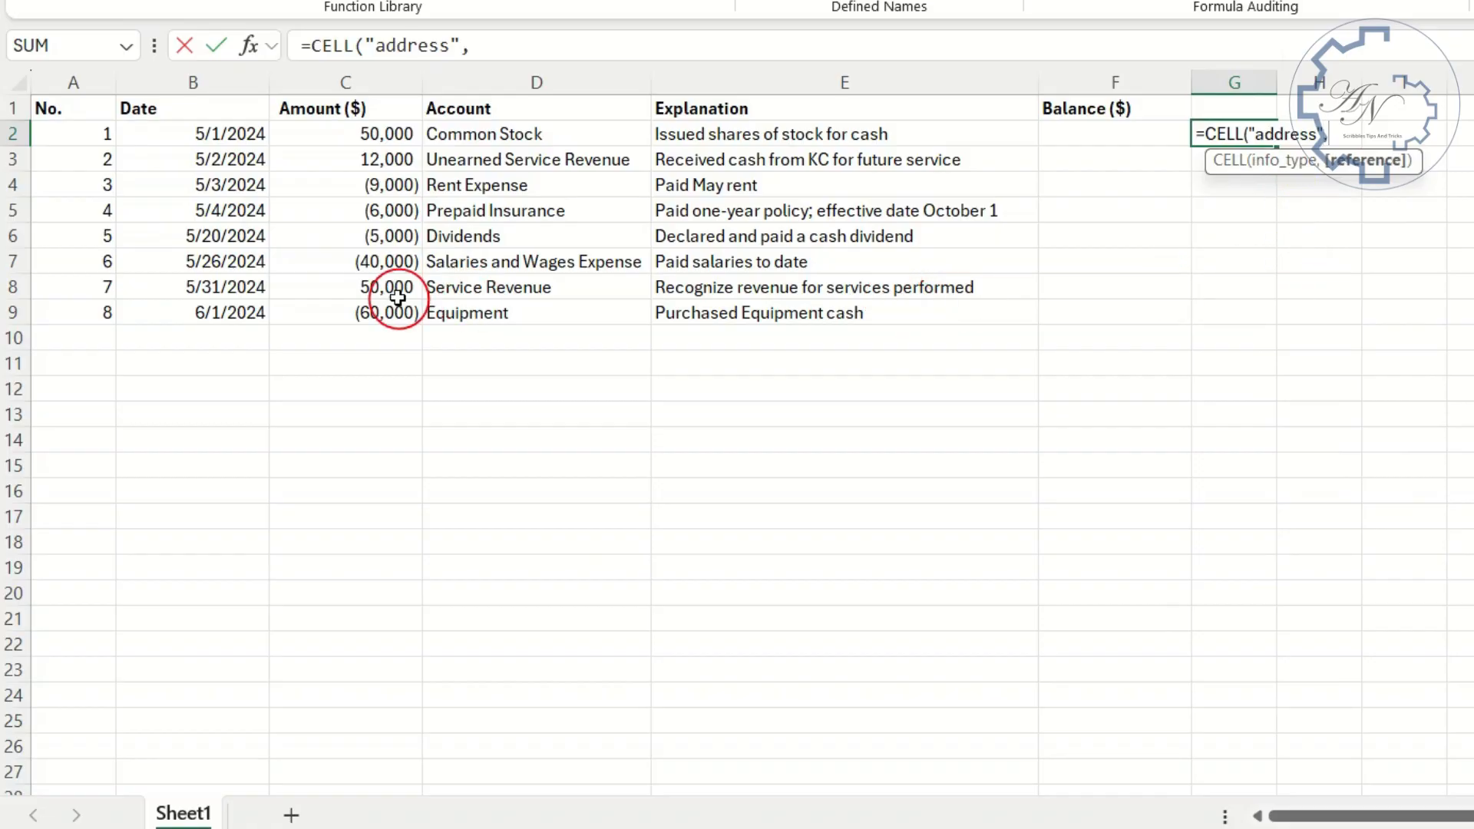
click(386, 133)
key(Return)
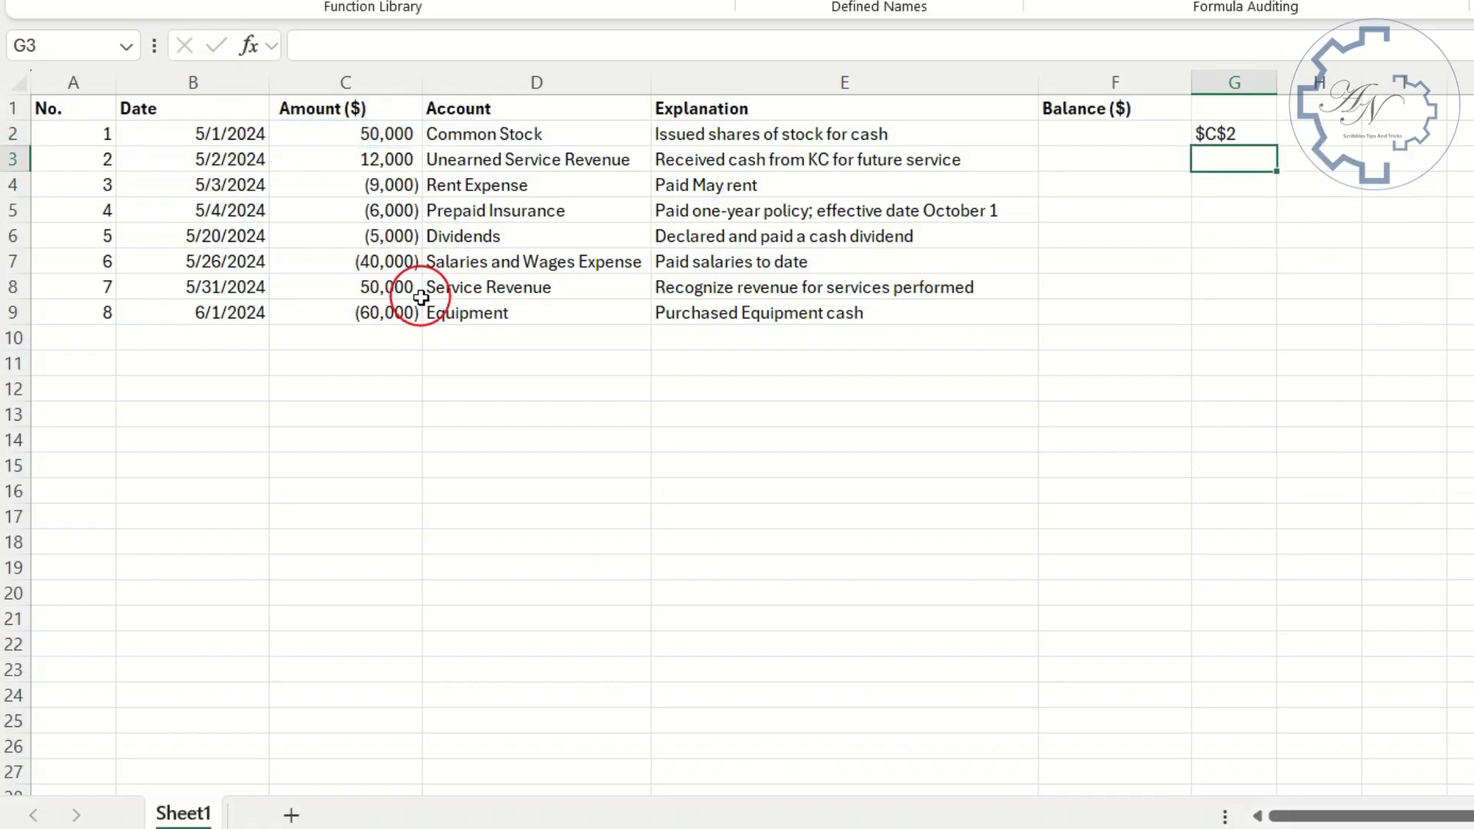
click(1255, 135)
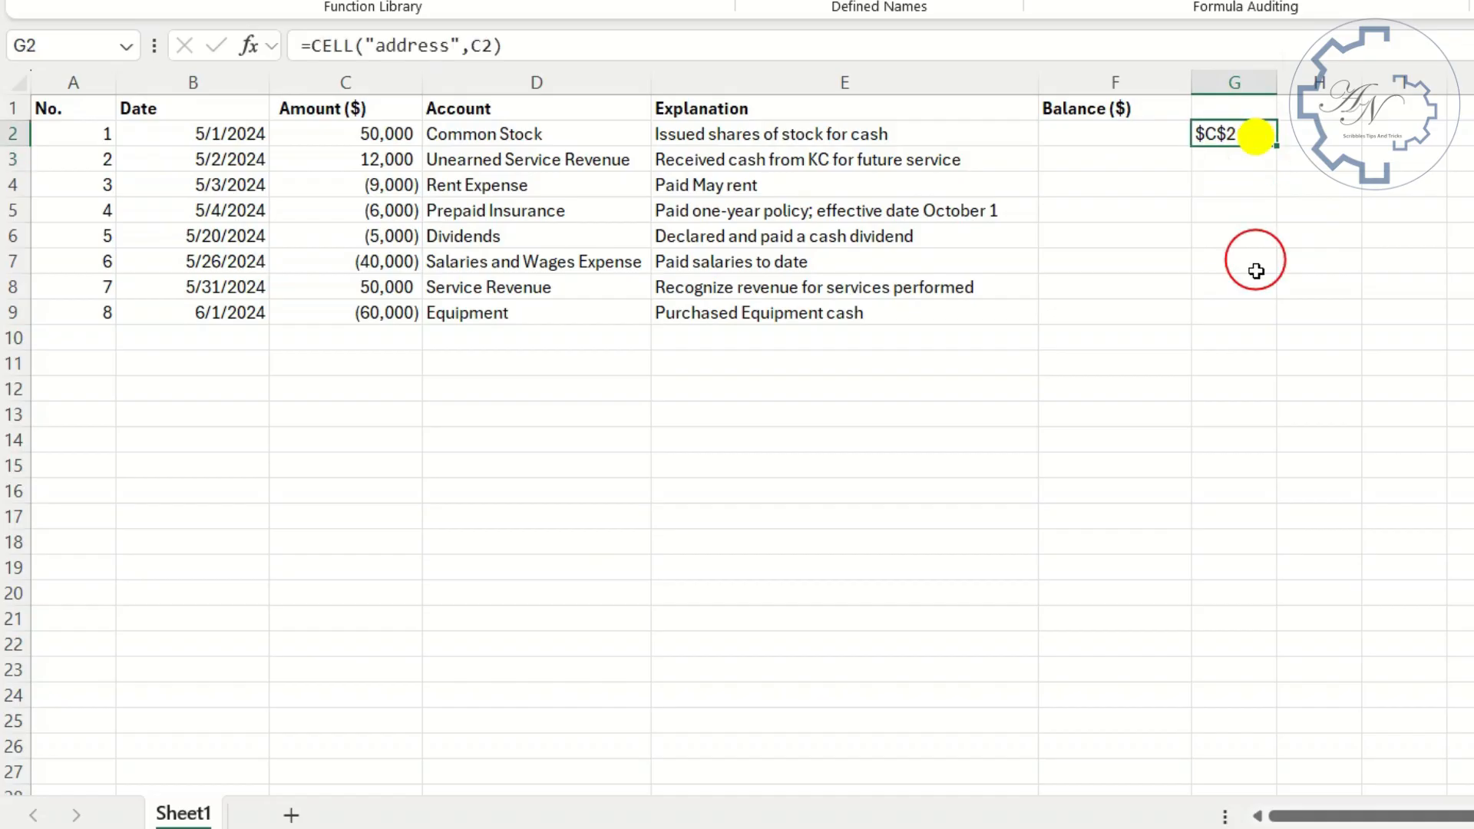
- Build the list of end-cell addresses in H2 with =SUBSTITUTE(G2,2,A2#+1), and check the first and last spilled cells
click(1309, 132)
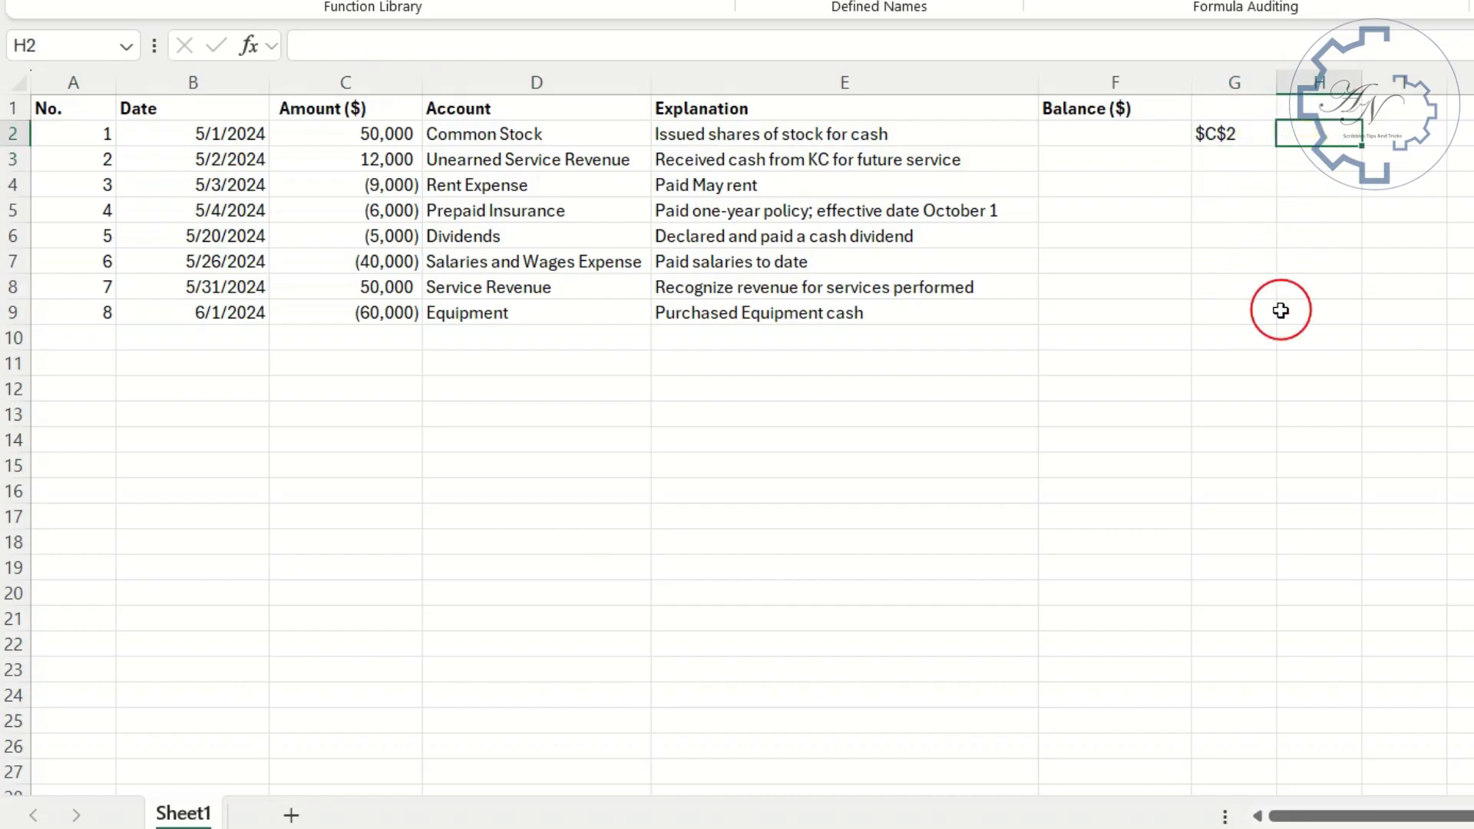
text(=su)
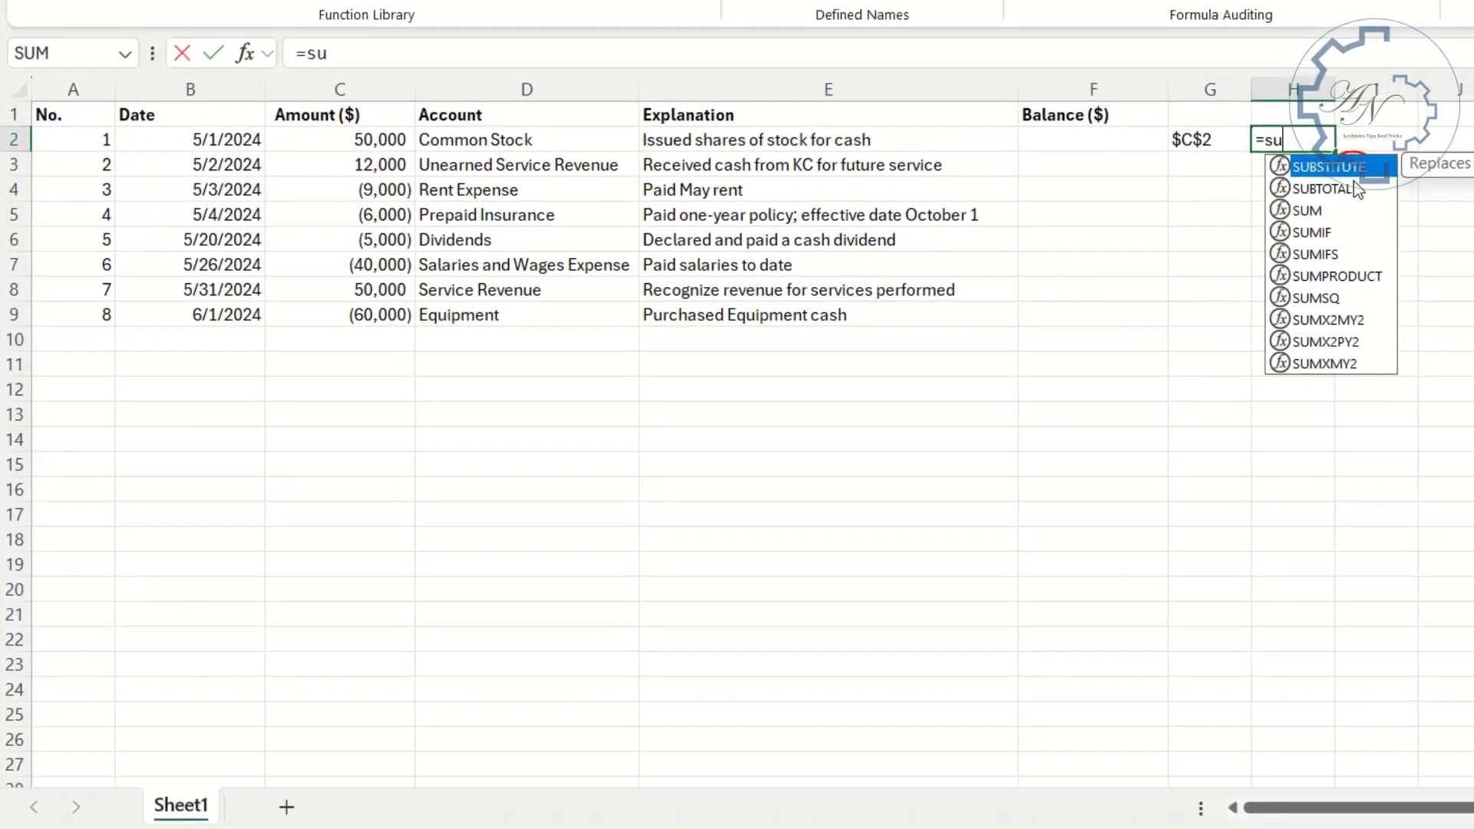
key(Tab)
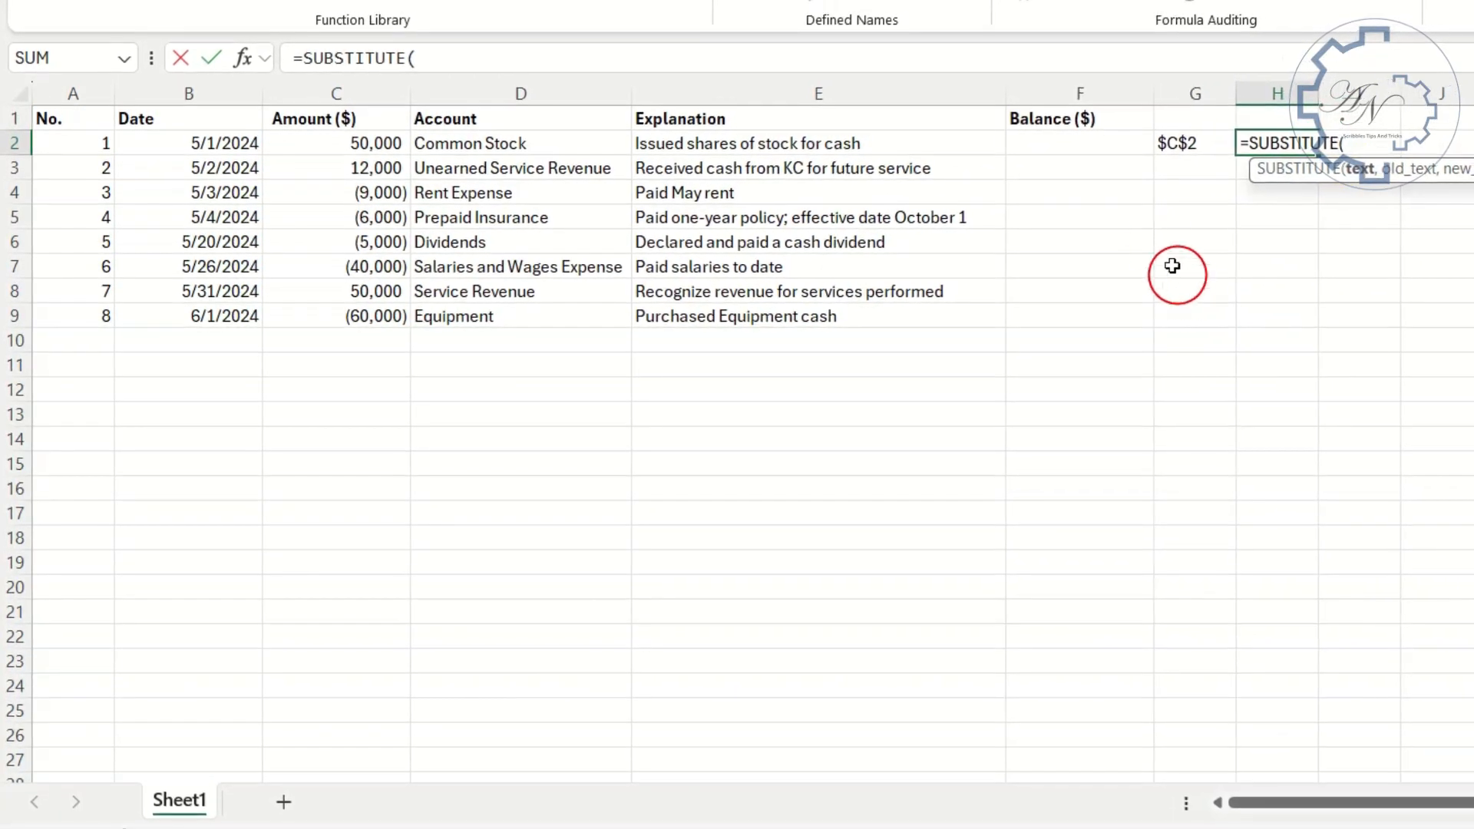
click(1169, 146)
text(,2,)
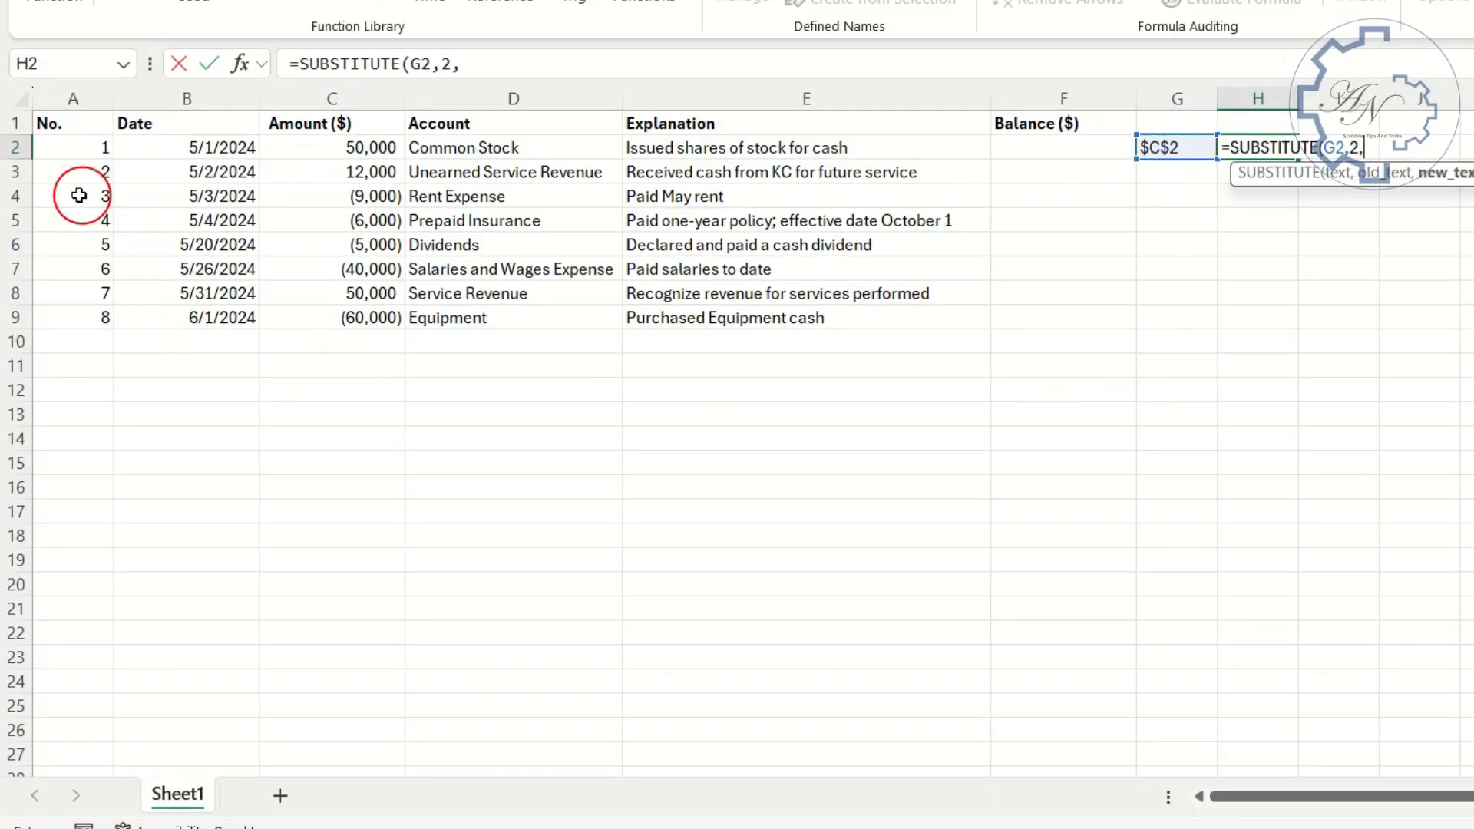
drag(72, 148, 69, 306)
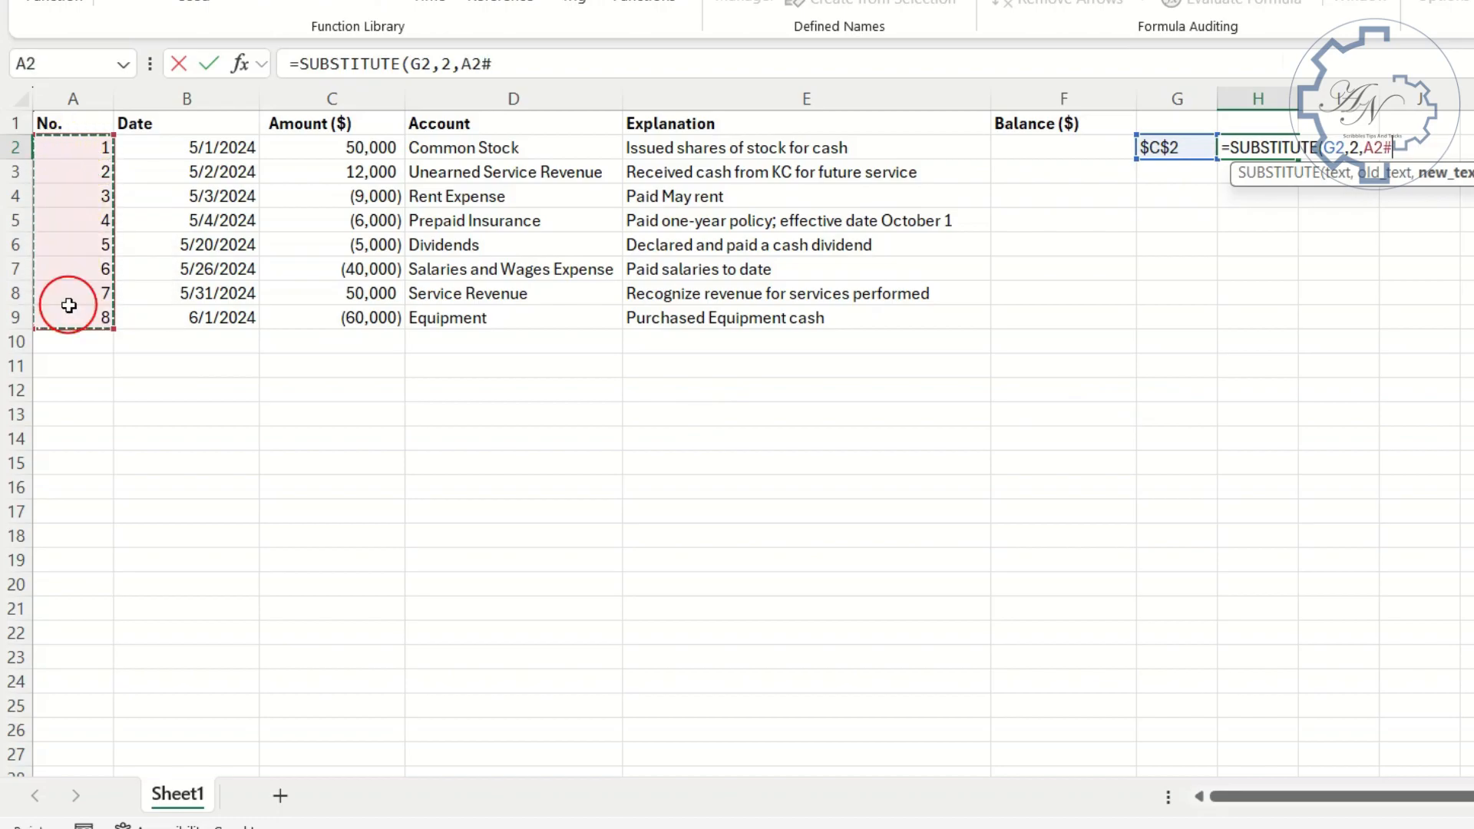
text(+1)
key(Return)
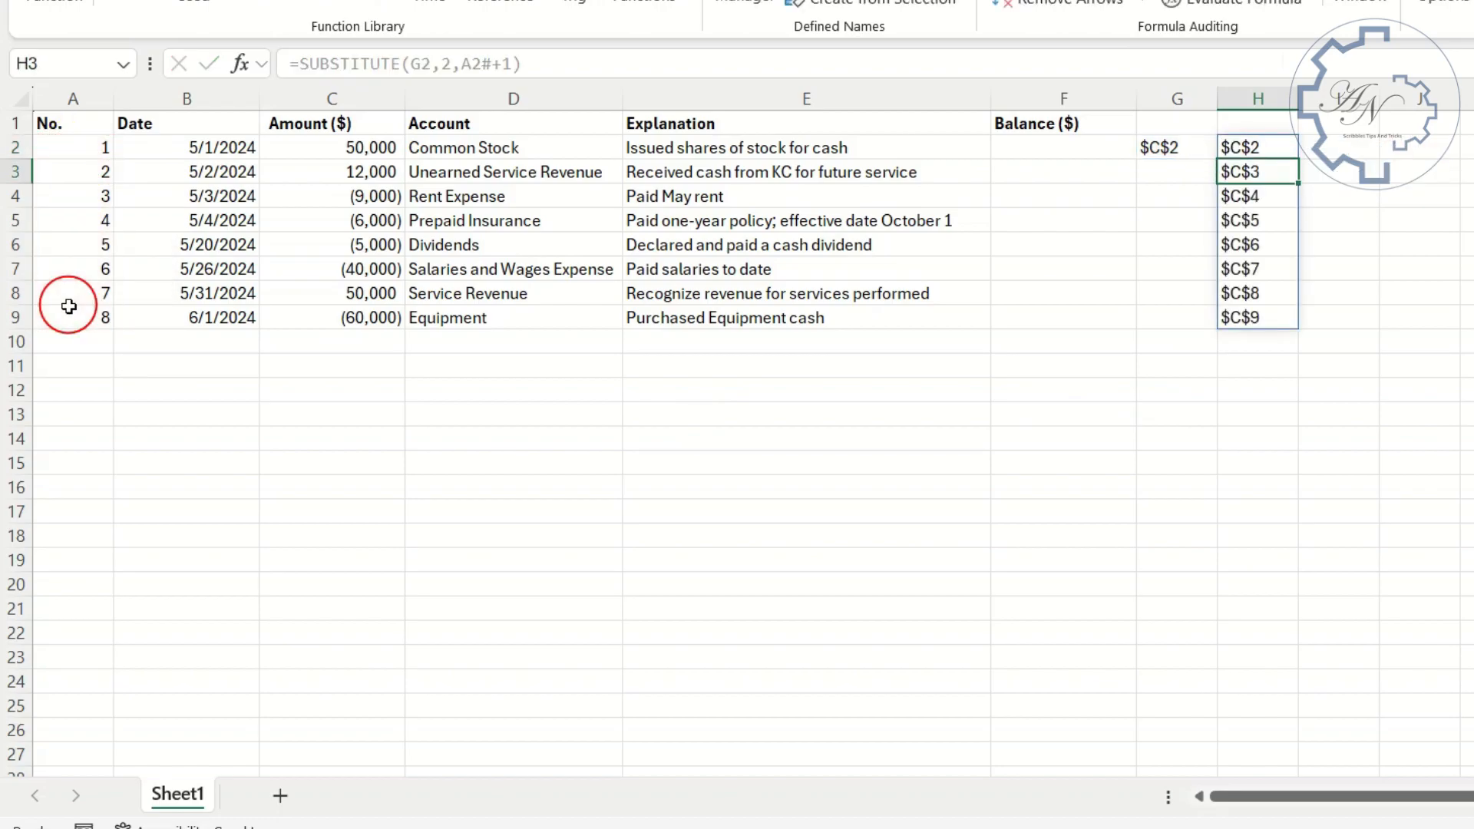
click(1235, 144)
click(1236, 174)
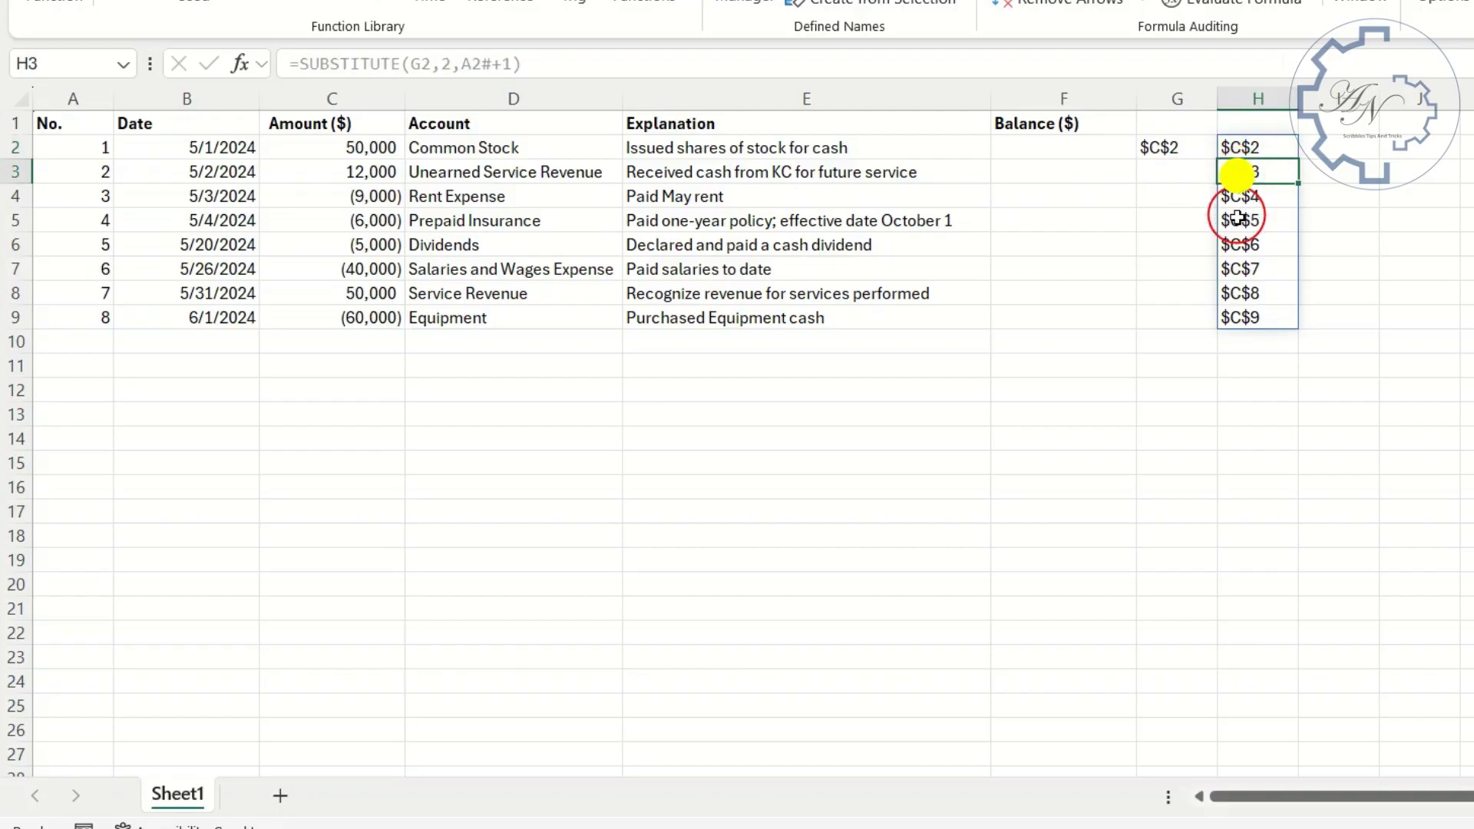
click(1240, 317)
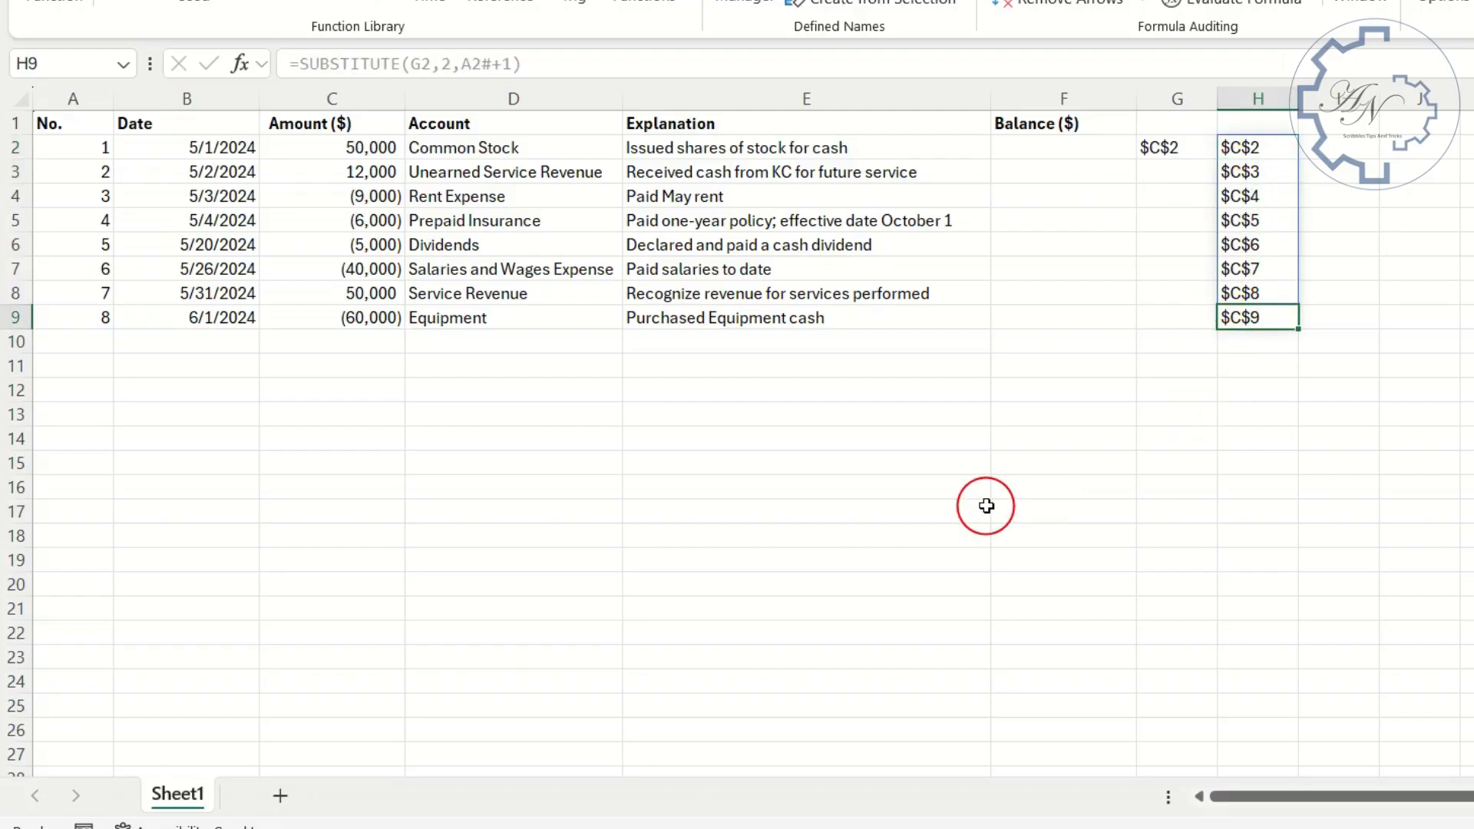
- Join the start address and the spilled end addresses into range texts in I2 with =G2&":"&H2#
click(1276, 147)
click(1311, 148)
text(=)
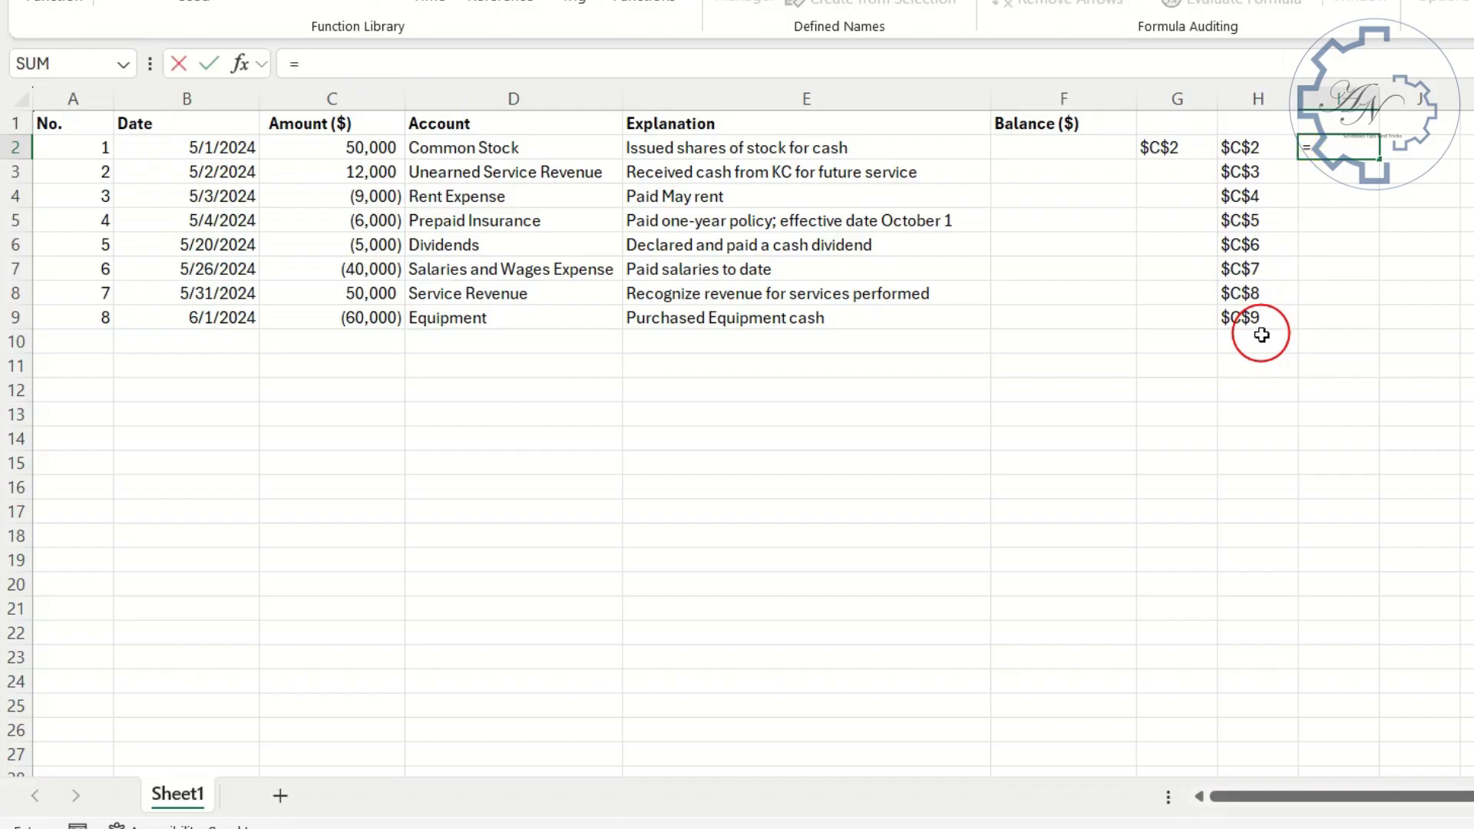
click(1177, 149)
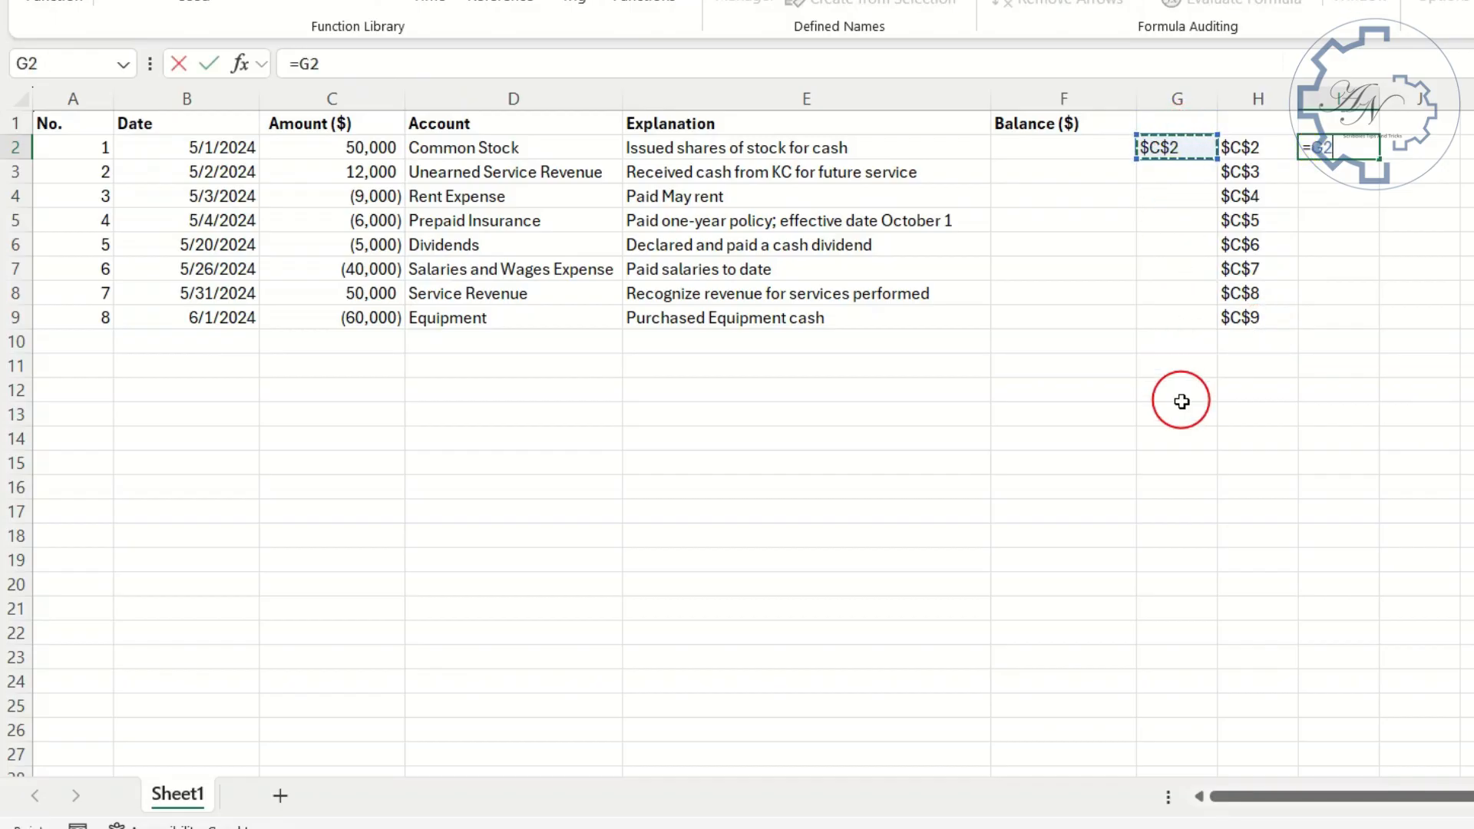
text(&":"&)
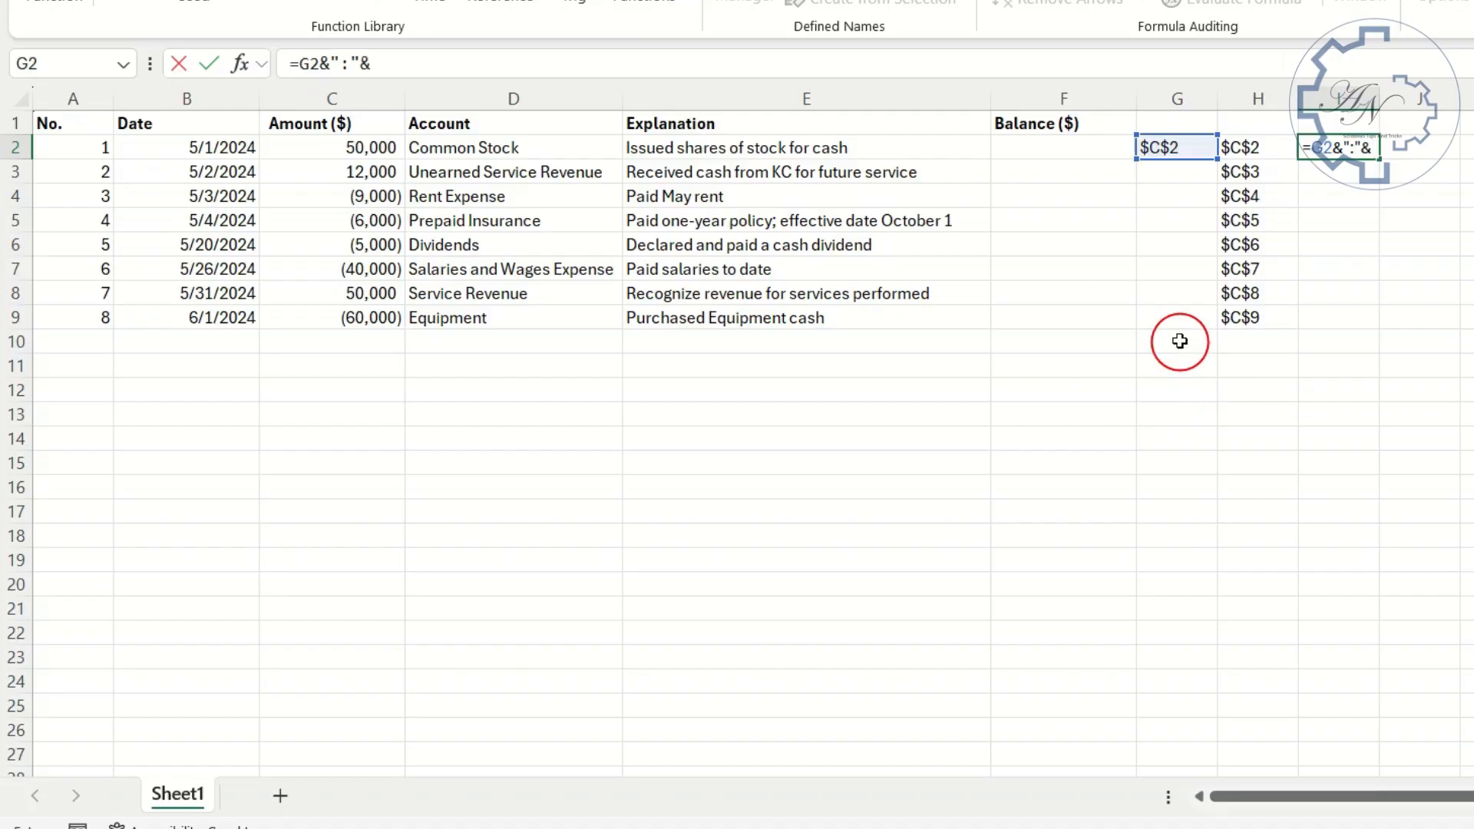
drag(1250, 146, 1250, 317)
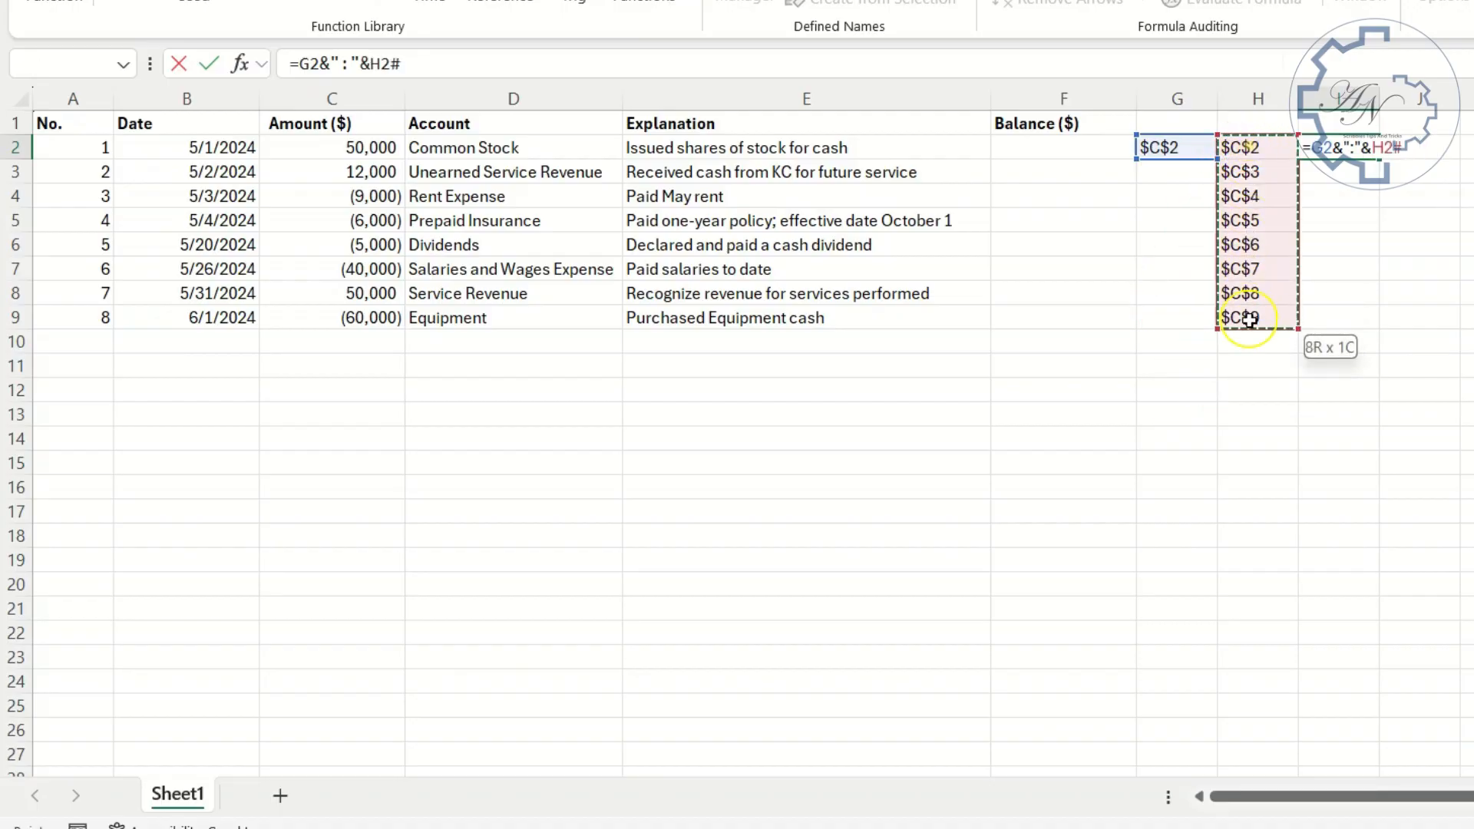
key(Return)
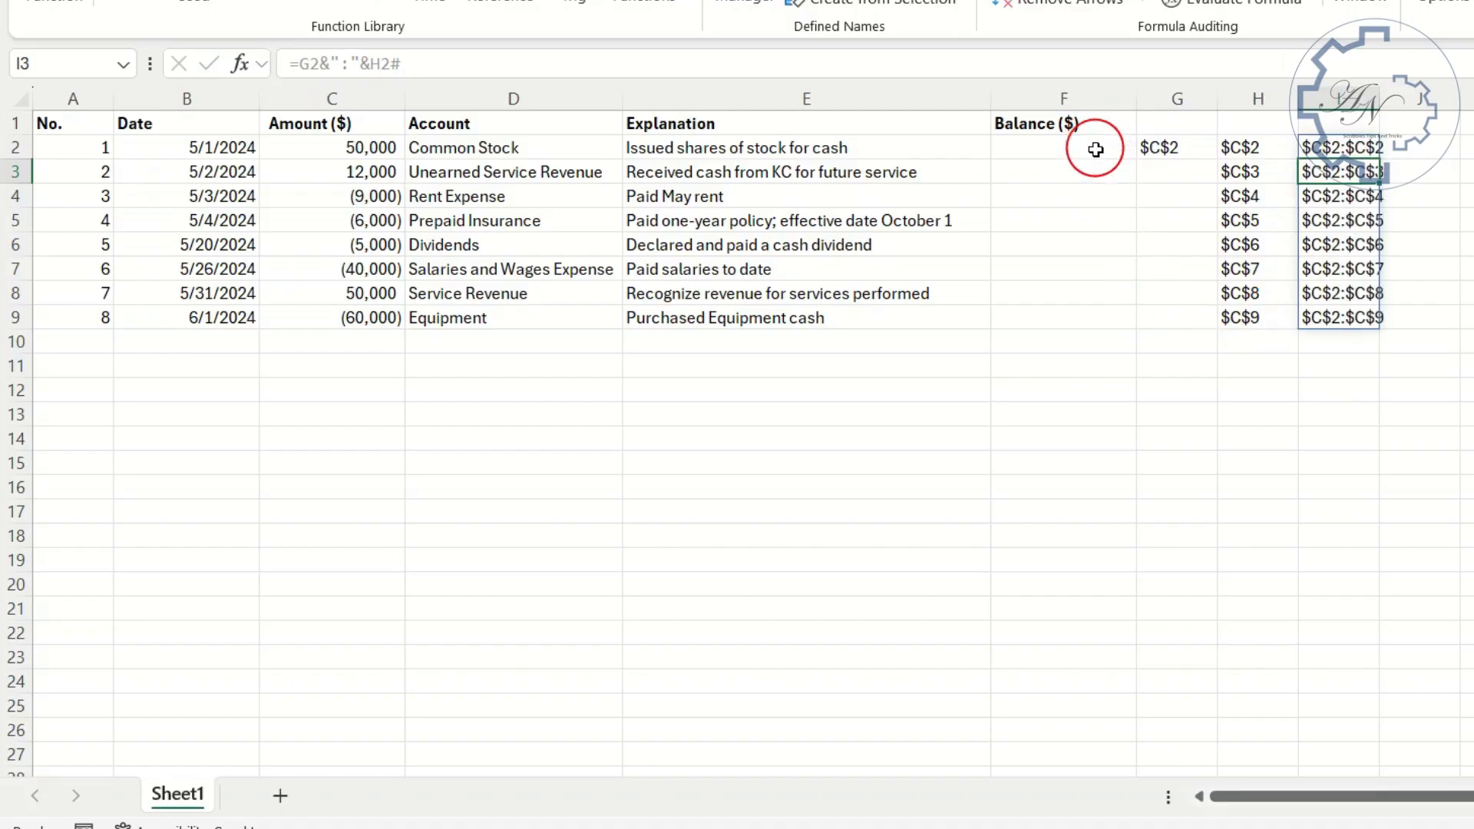
- Enter =INDIRECT(I2#) in F2 to turn the spilled range texts into references
click(1096, 150)
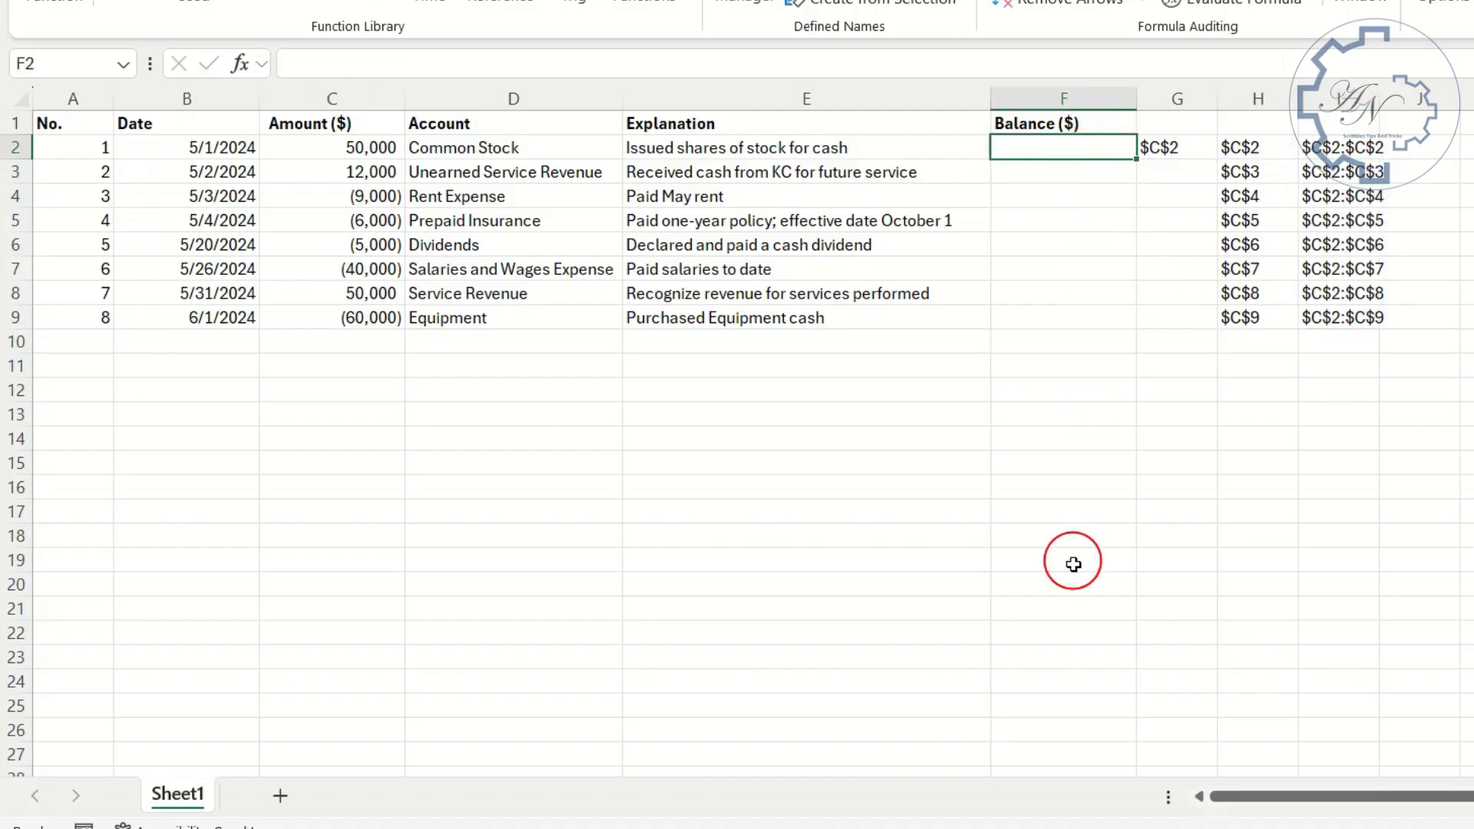
text(=in)
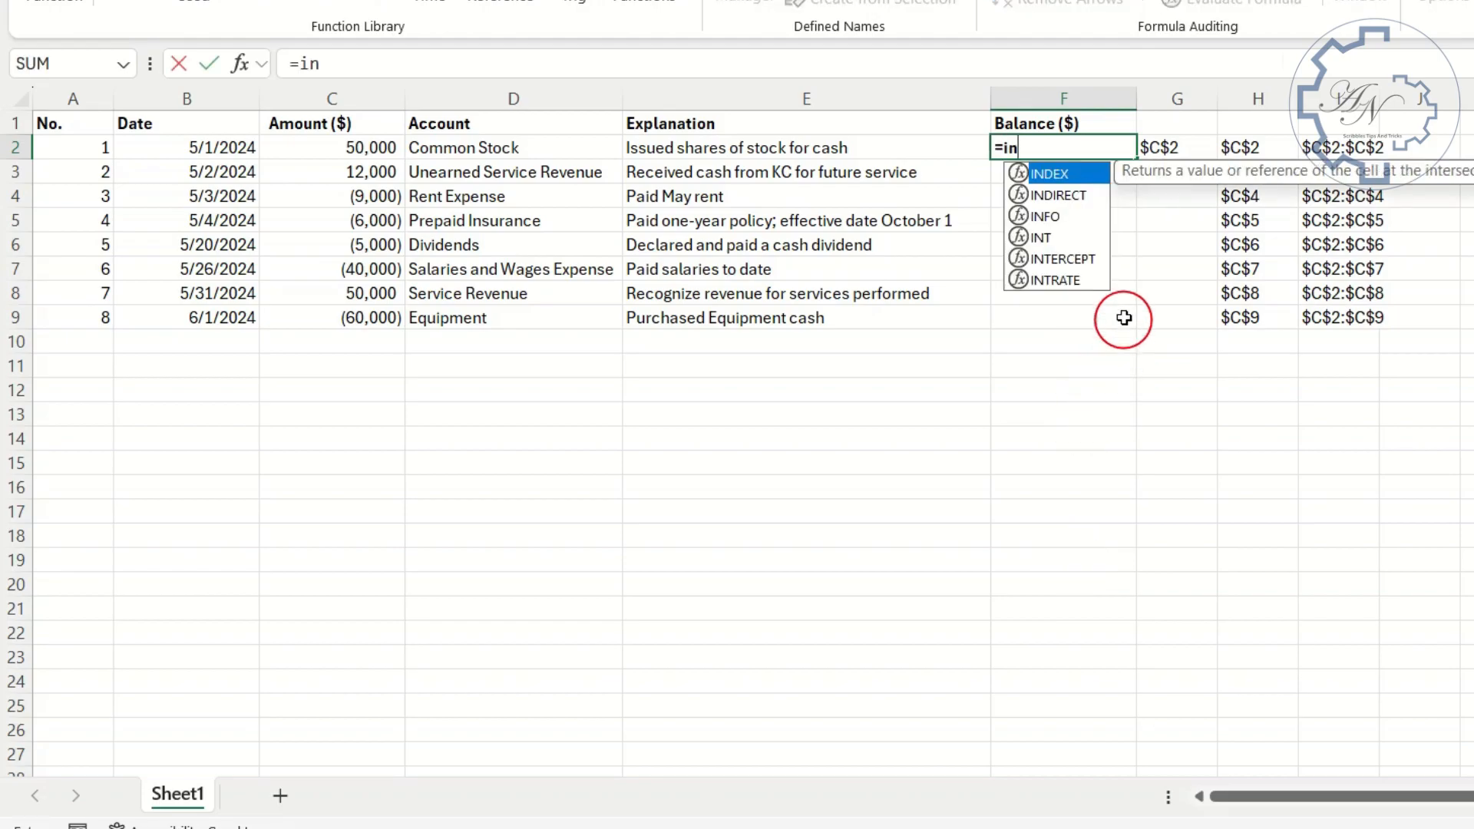
double_click(1080, 195)
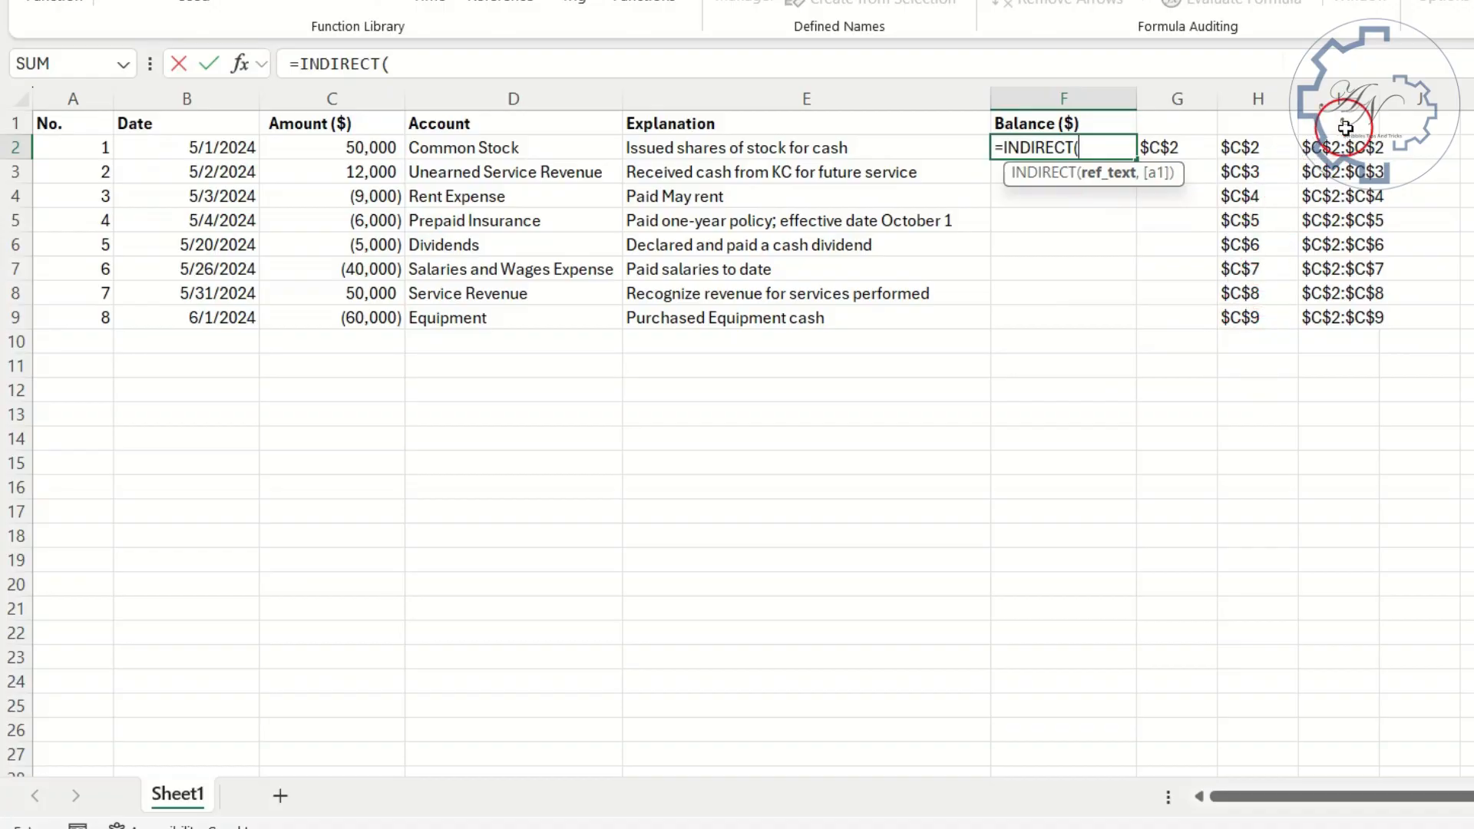
drag(1343, 148, 1333, 317)
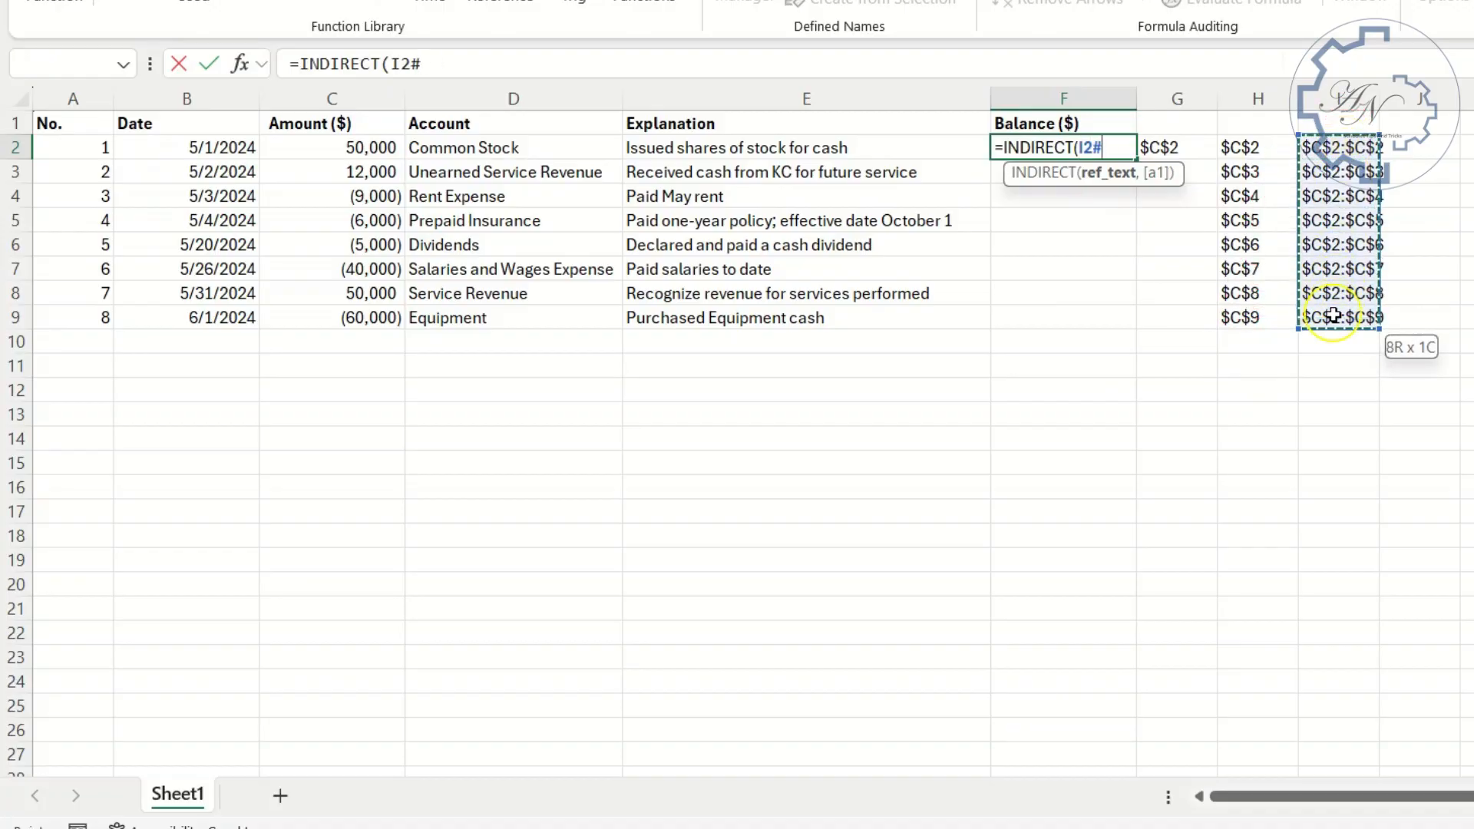
key(Return)
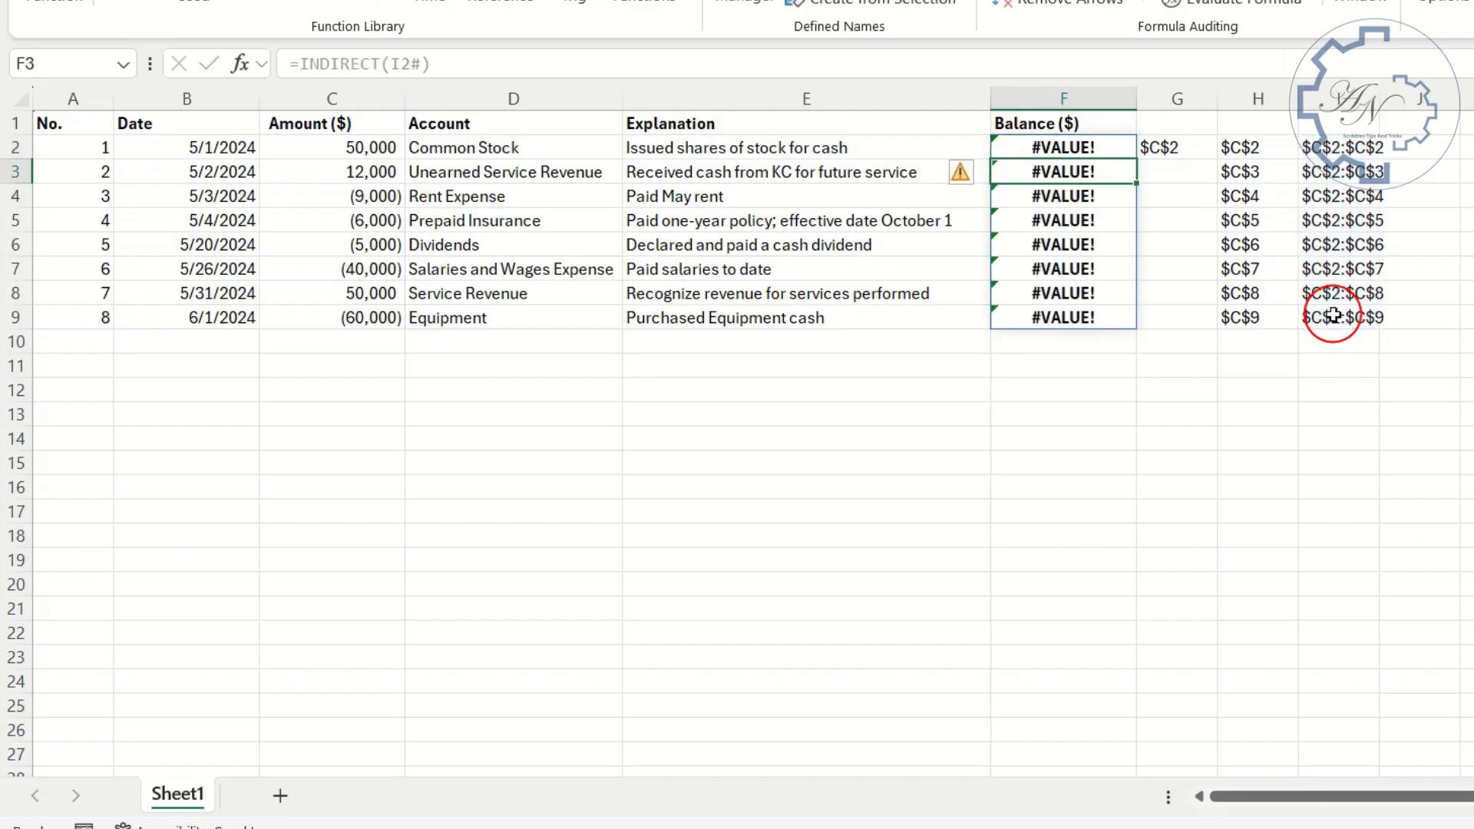
- Wrap the F2 formula in SUBTOTAL with function number 9, giving =SUBTOTAL(9,INDIRECT(I2#))
click(1091, 146)
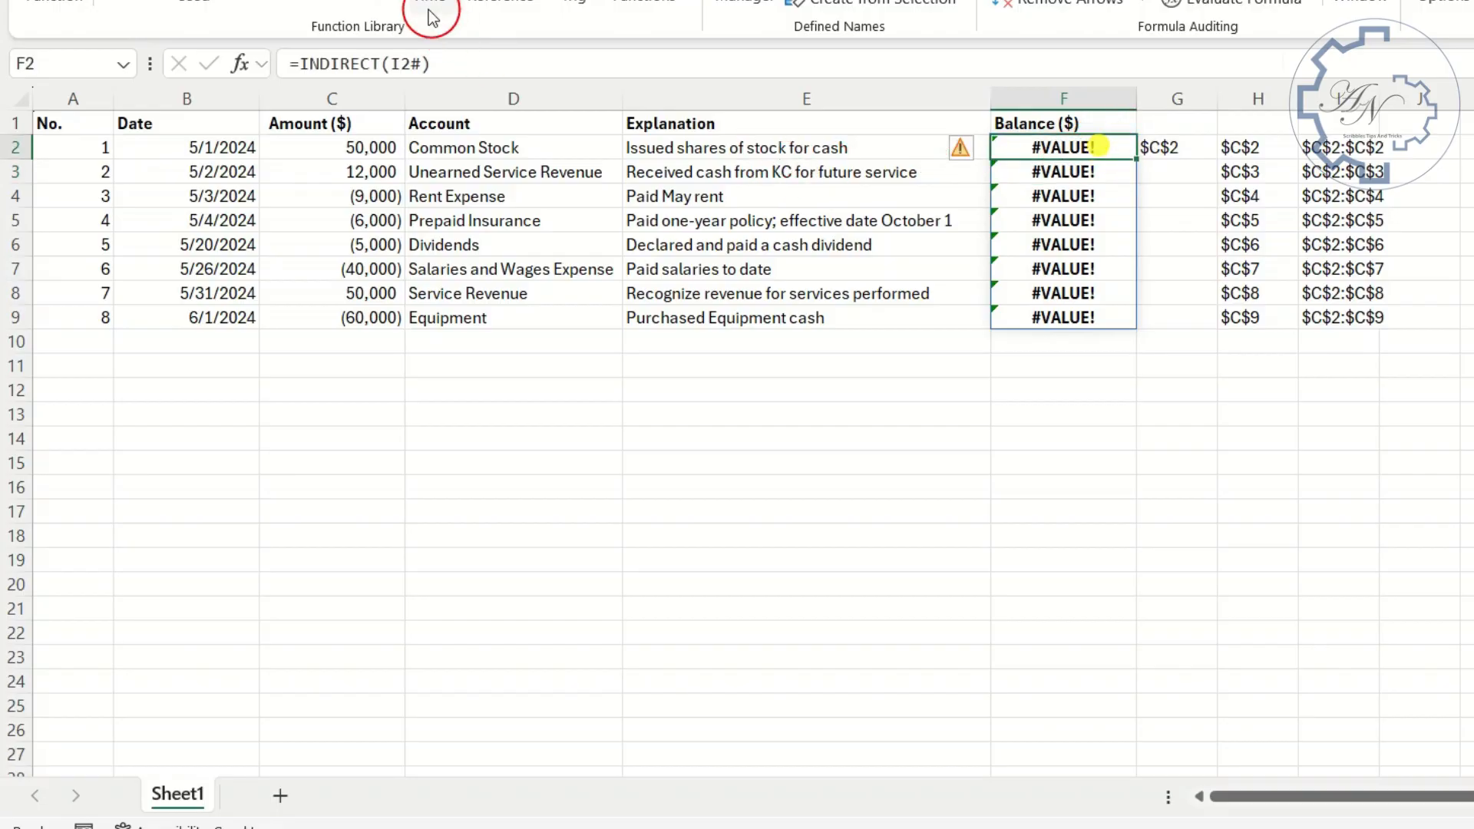
click(328, 68)
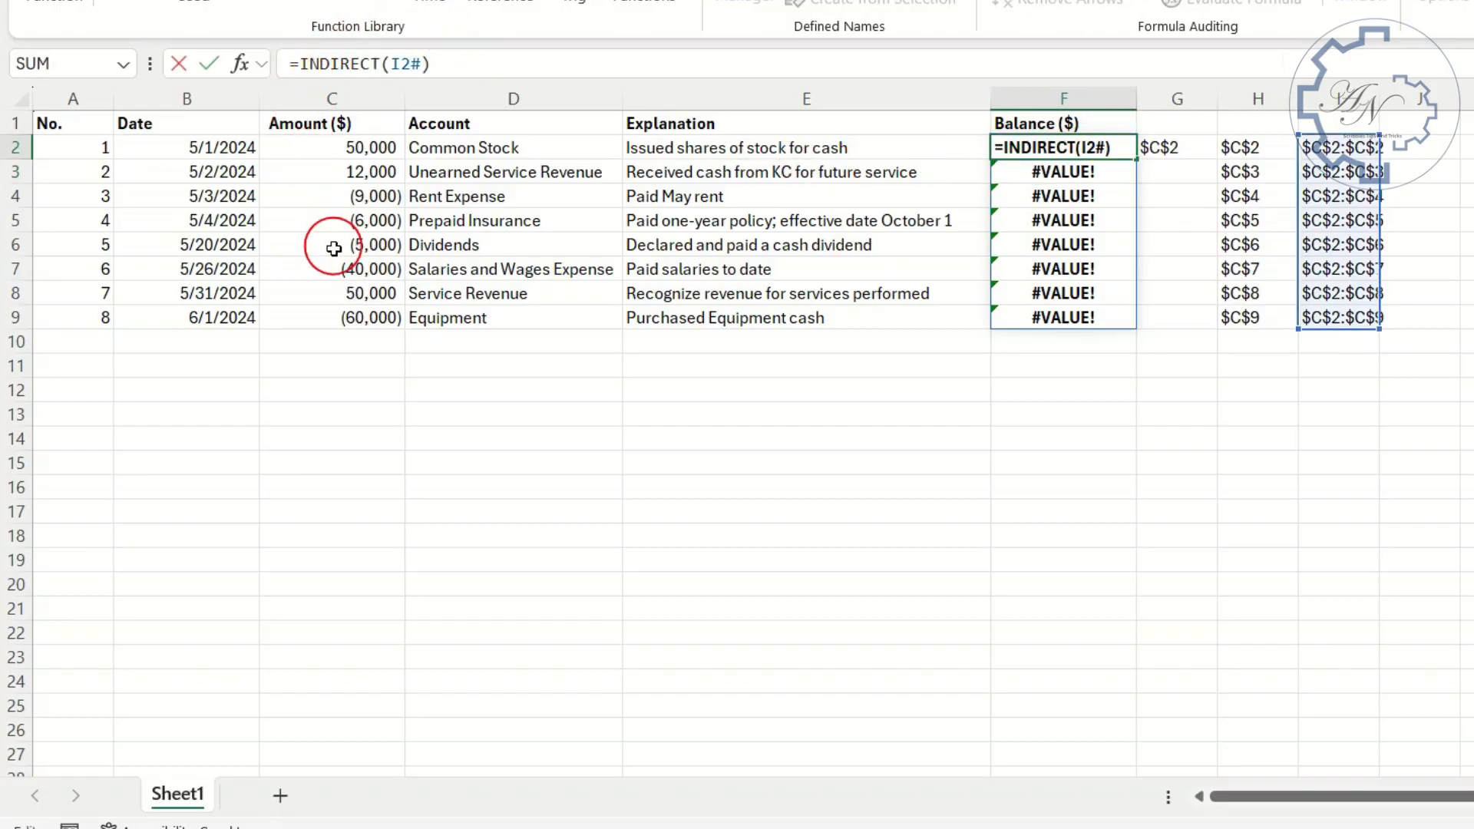
text(sub)
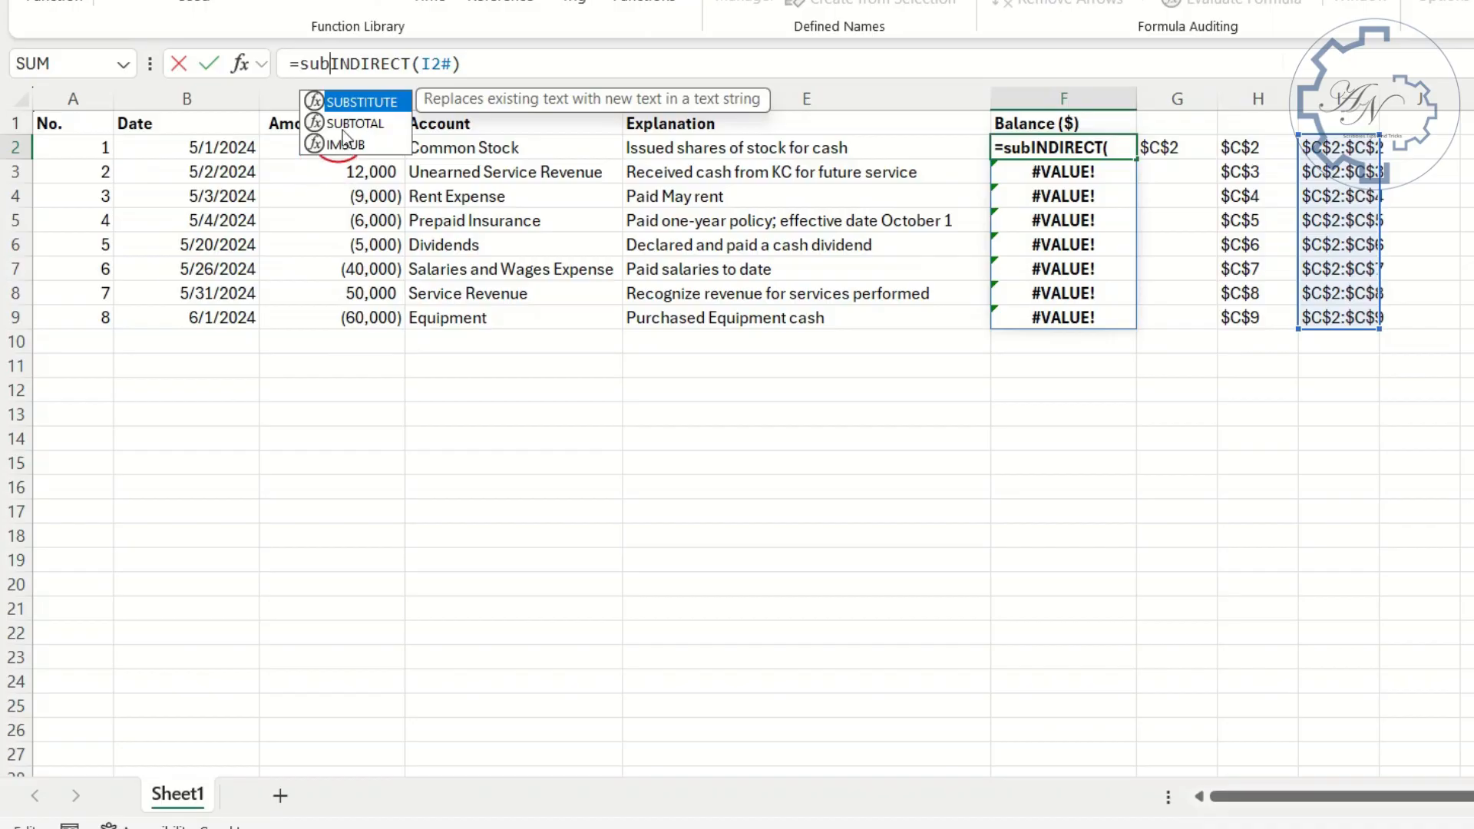
double_click(354, 125)
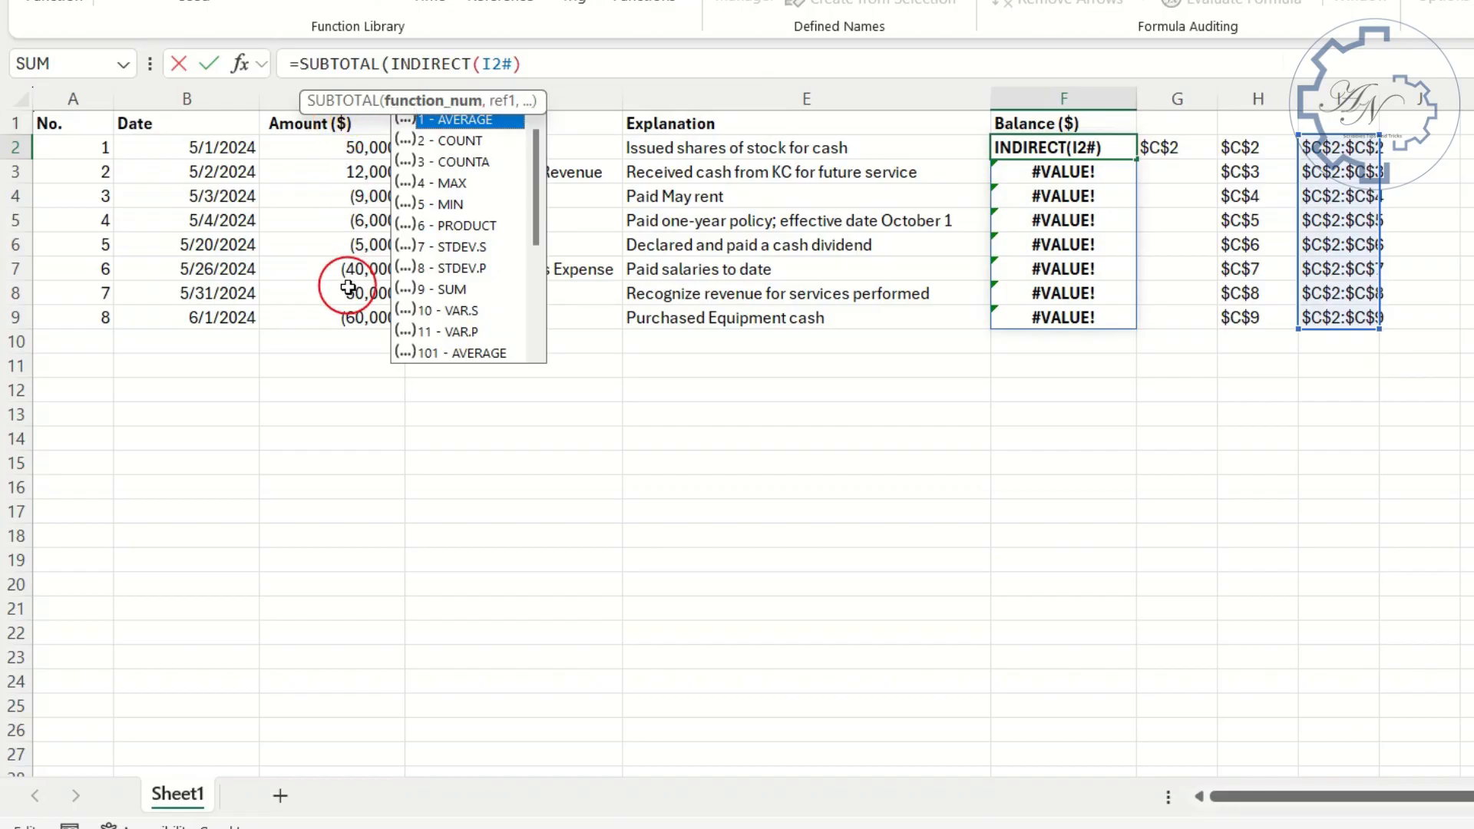
text(9,)
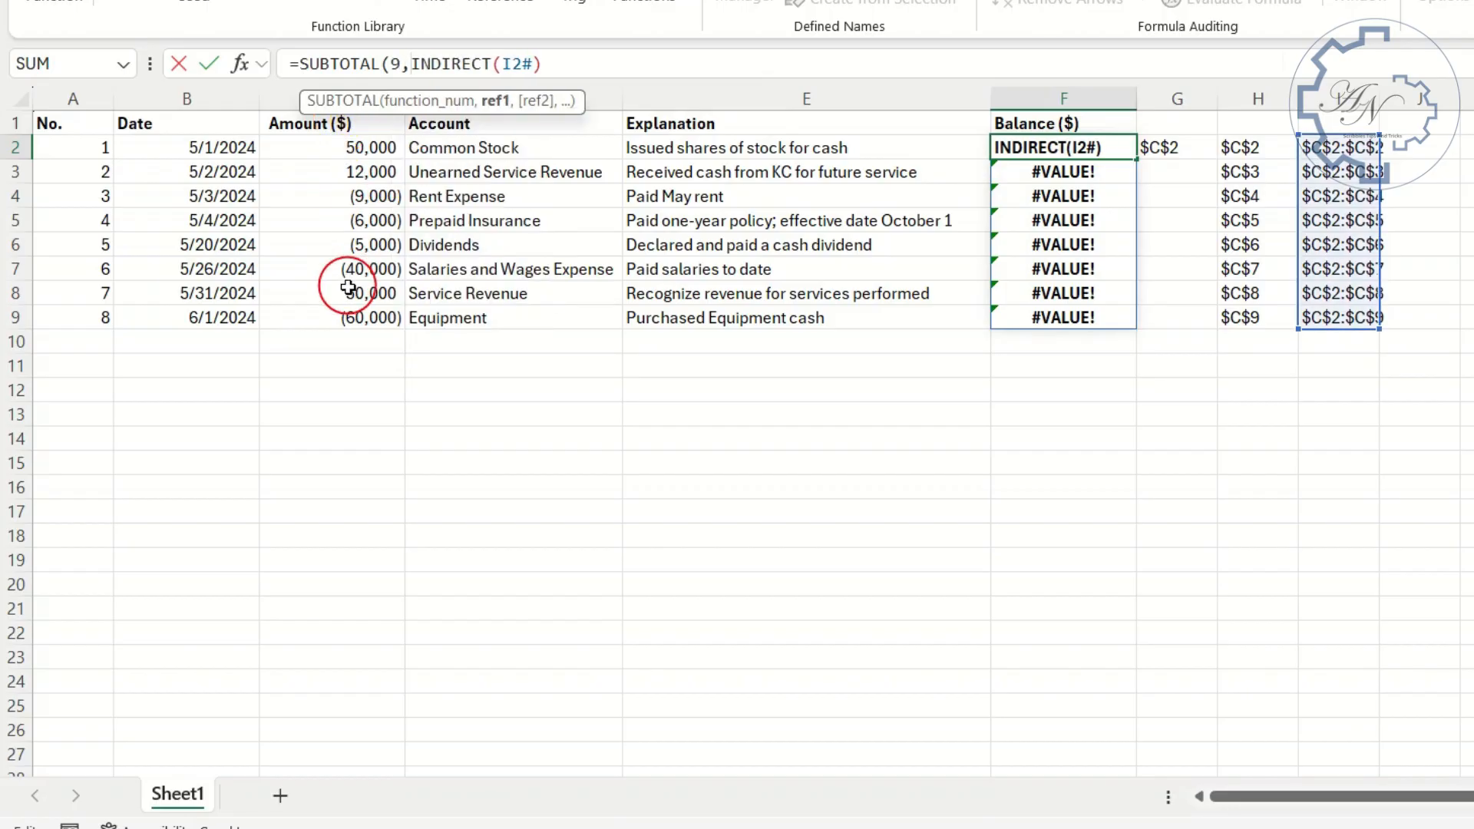
key(Return)
key(Return)
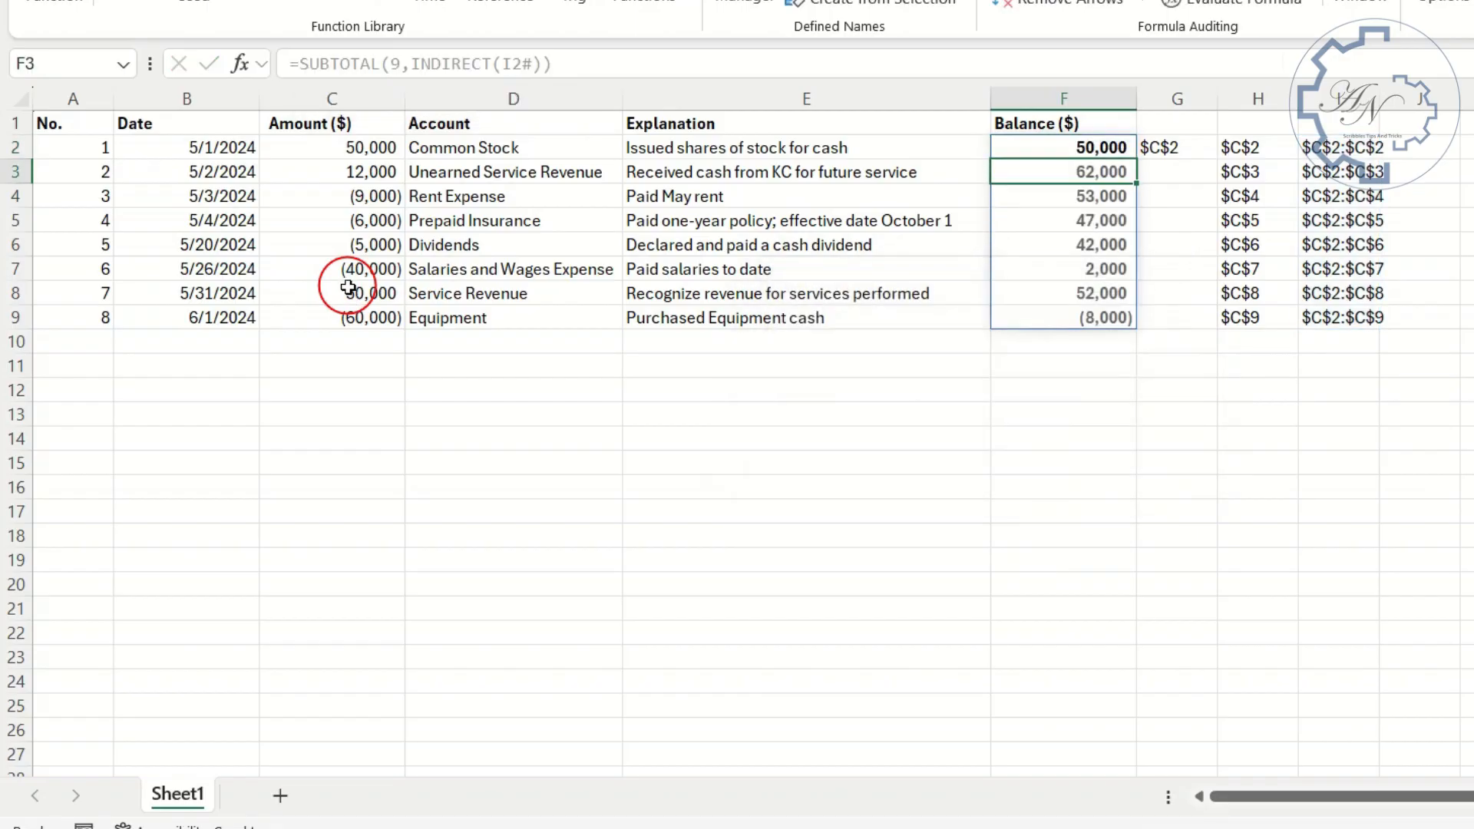
- Test the dynamic balance with an amount of 3,000 in C10, and clear that amount again
click(362, 342)
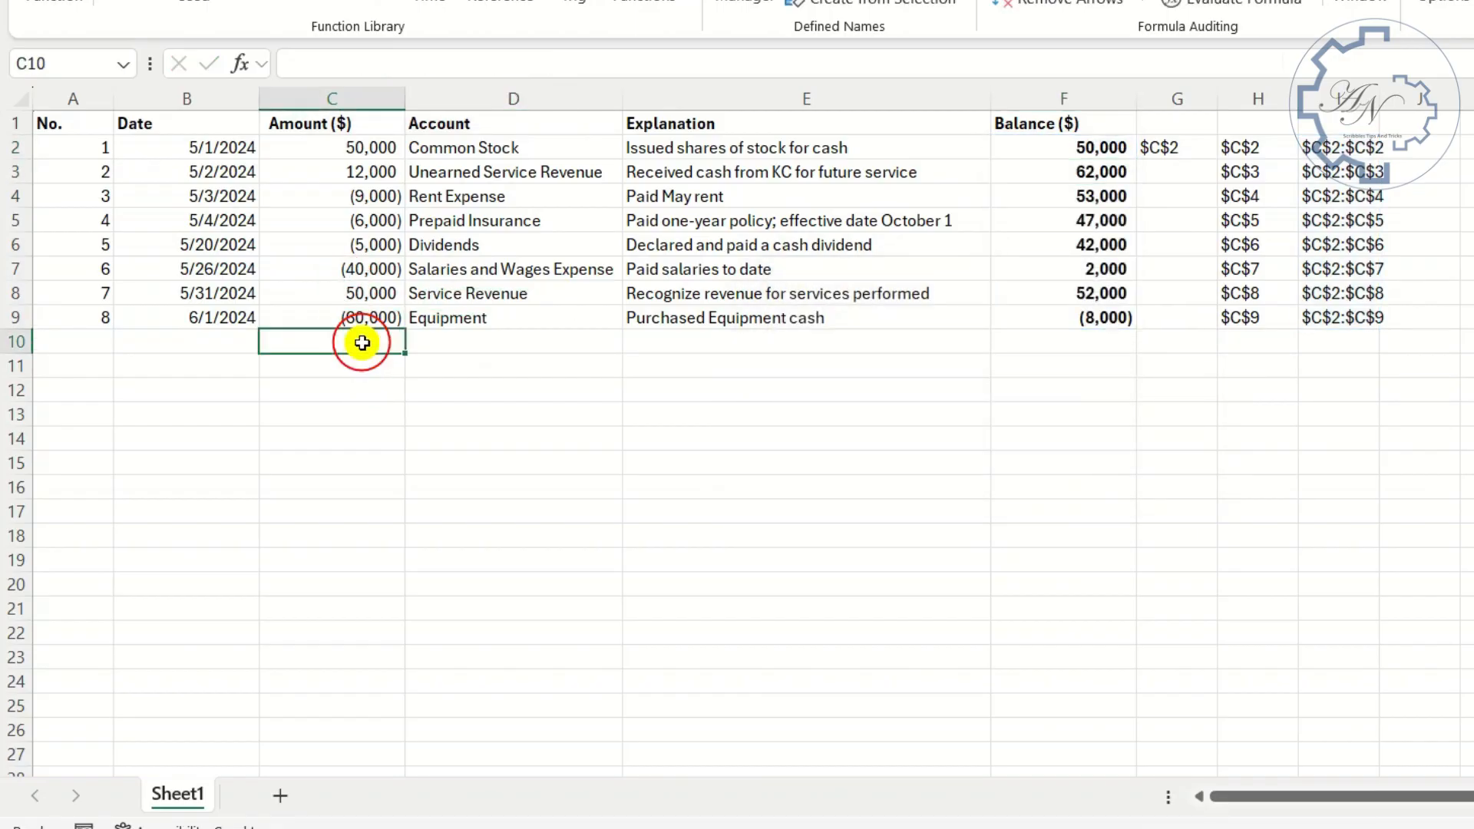
text(3000)
key(Return)
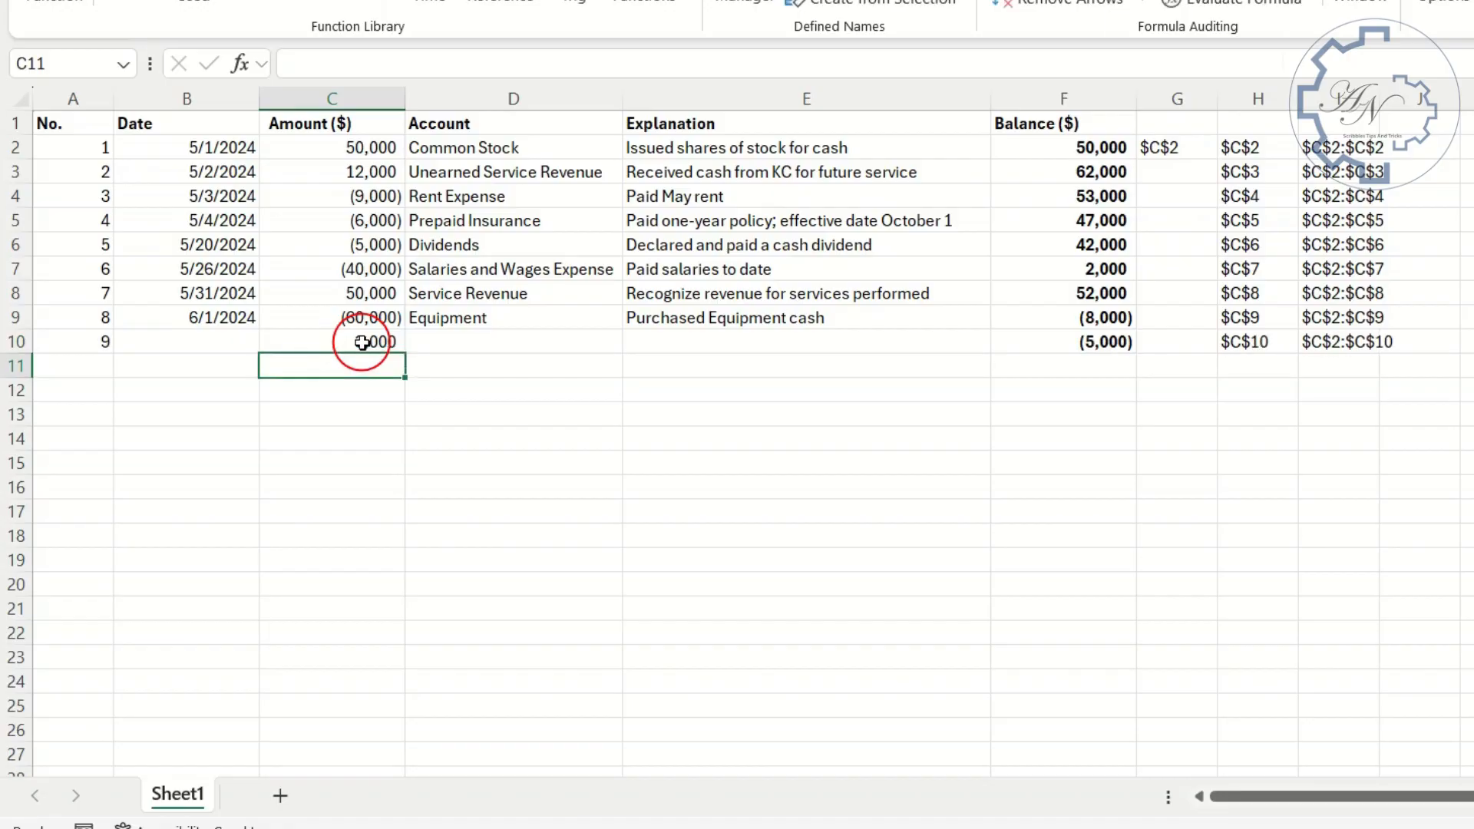
click(362, 342)
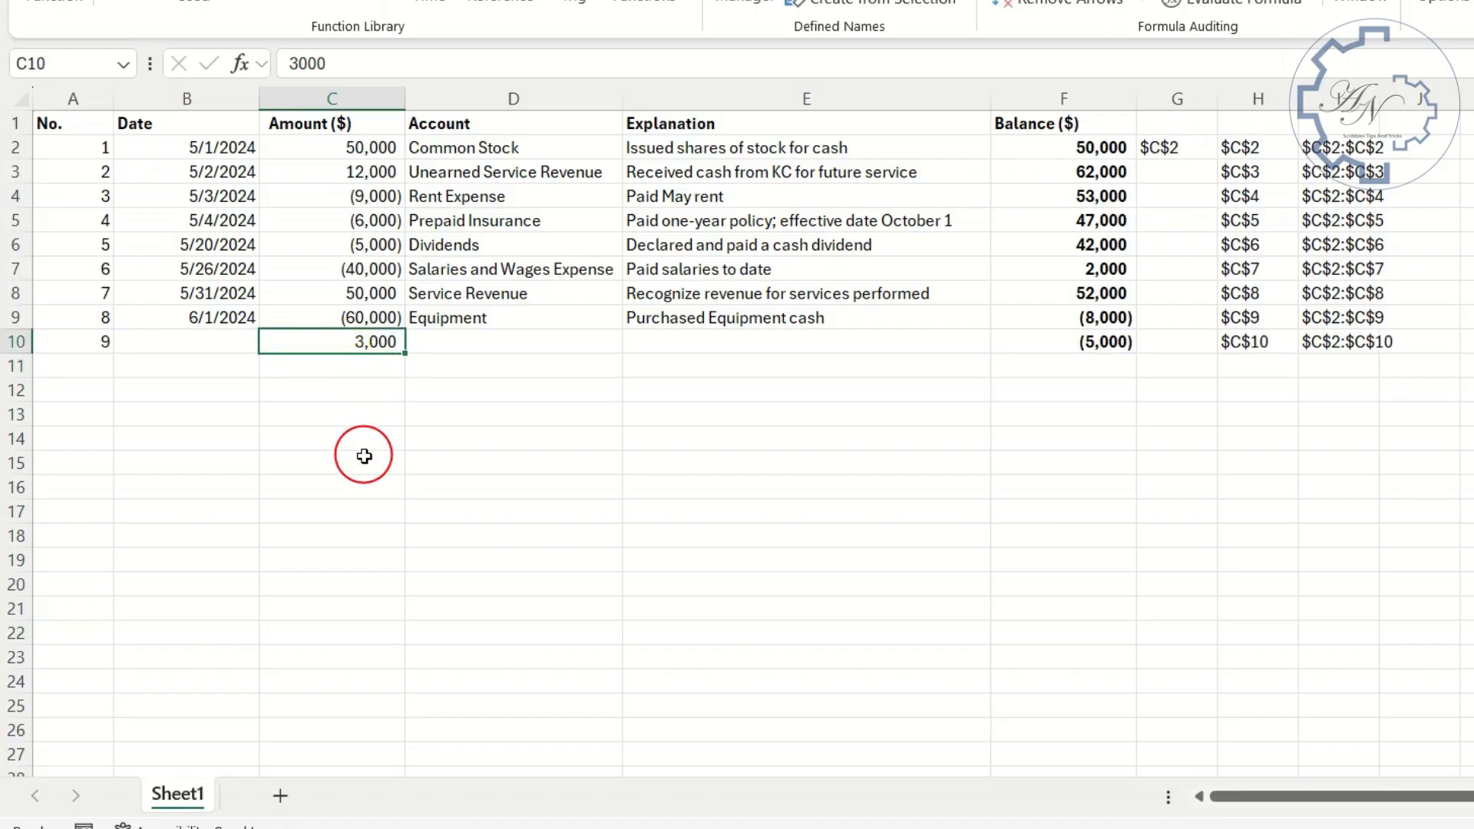
key(Delete)
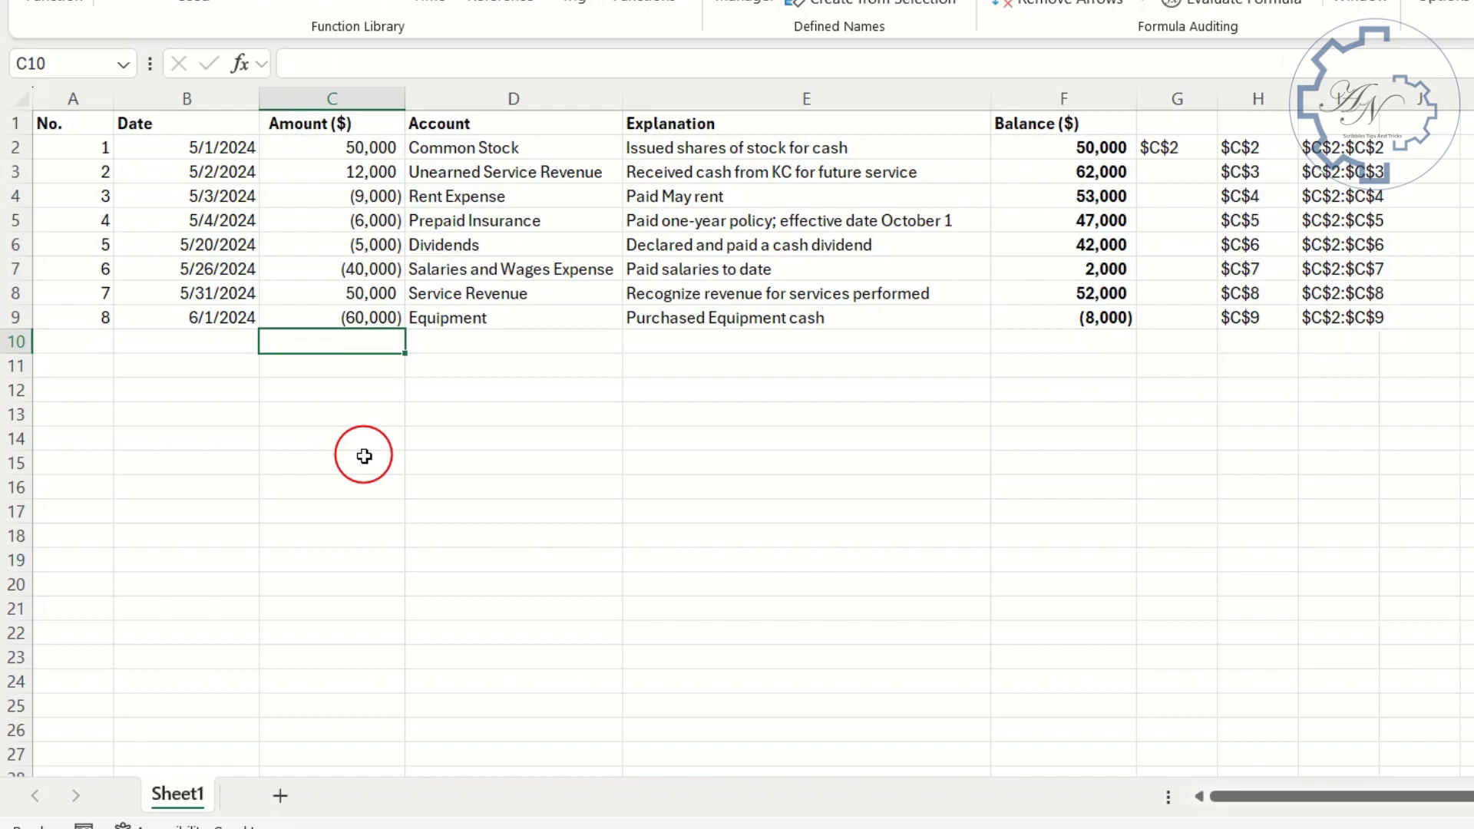
- Copy the formula text CELL("address",C2) from G2 without its equals sign, and keep G2 selected
click(1158, 153)
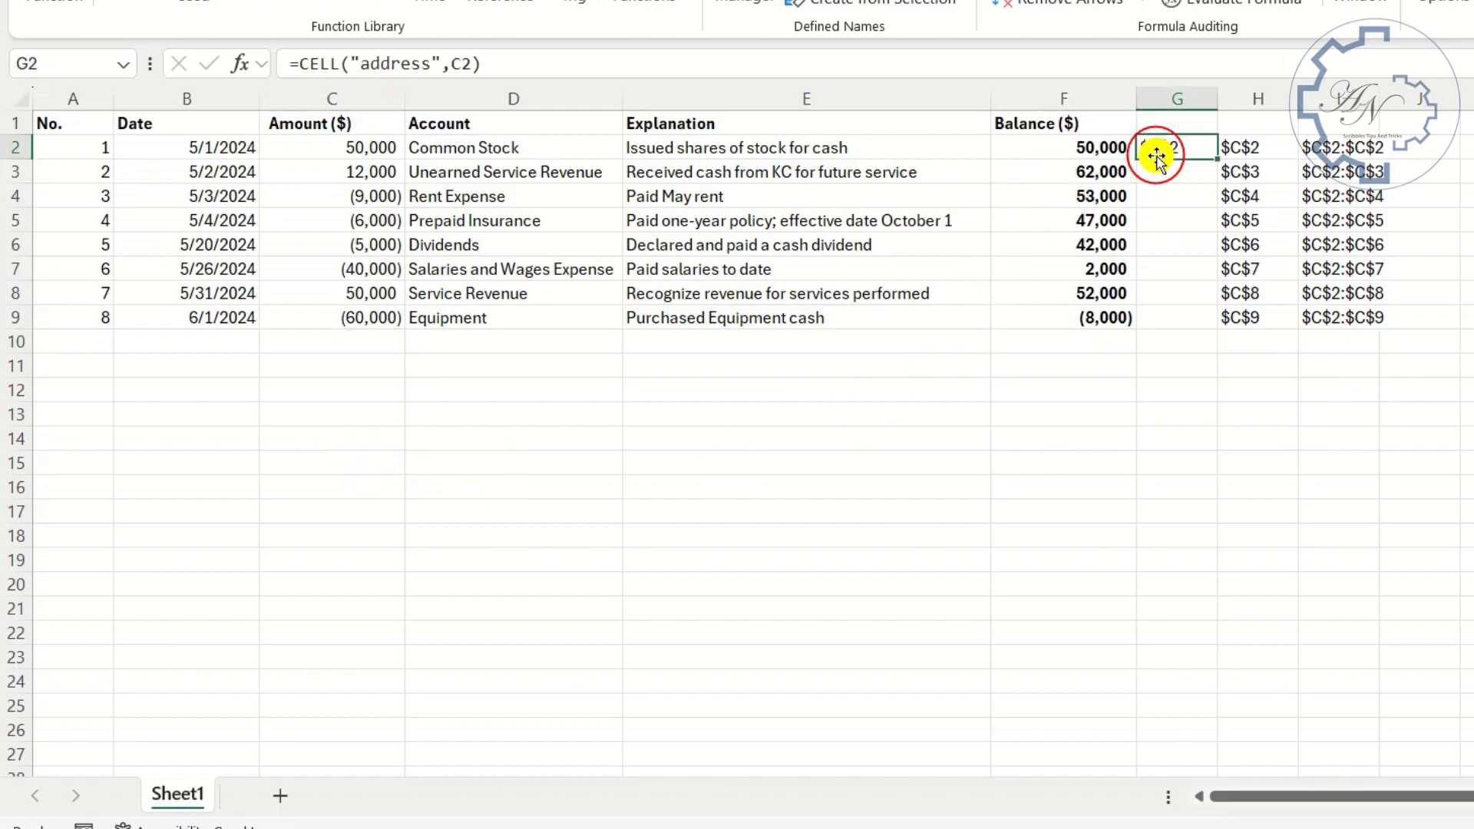
drag(503, 63, 303, 66)
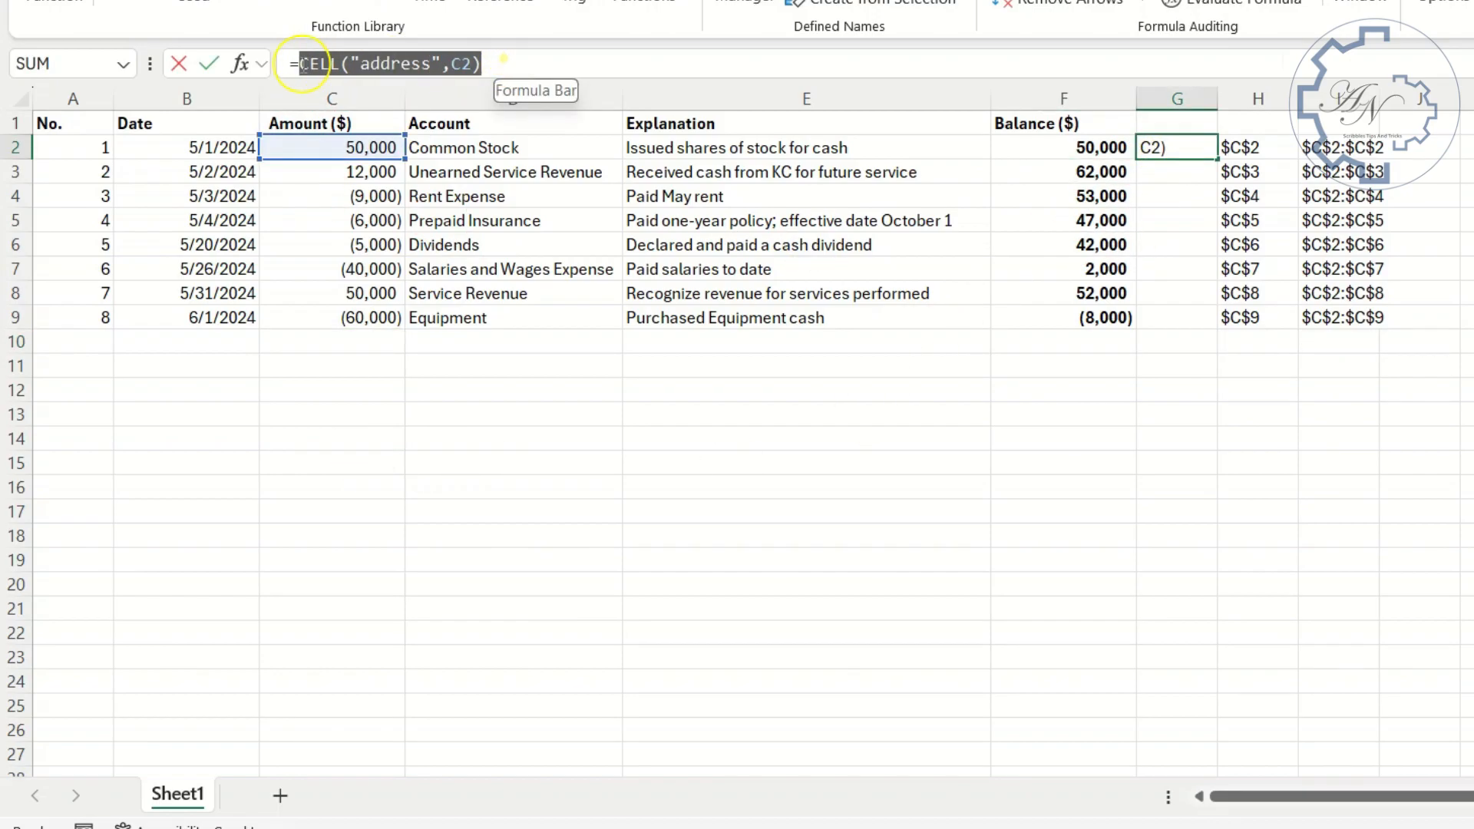
key(Return)
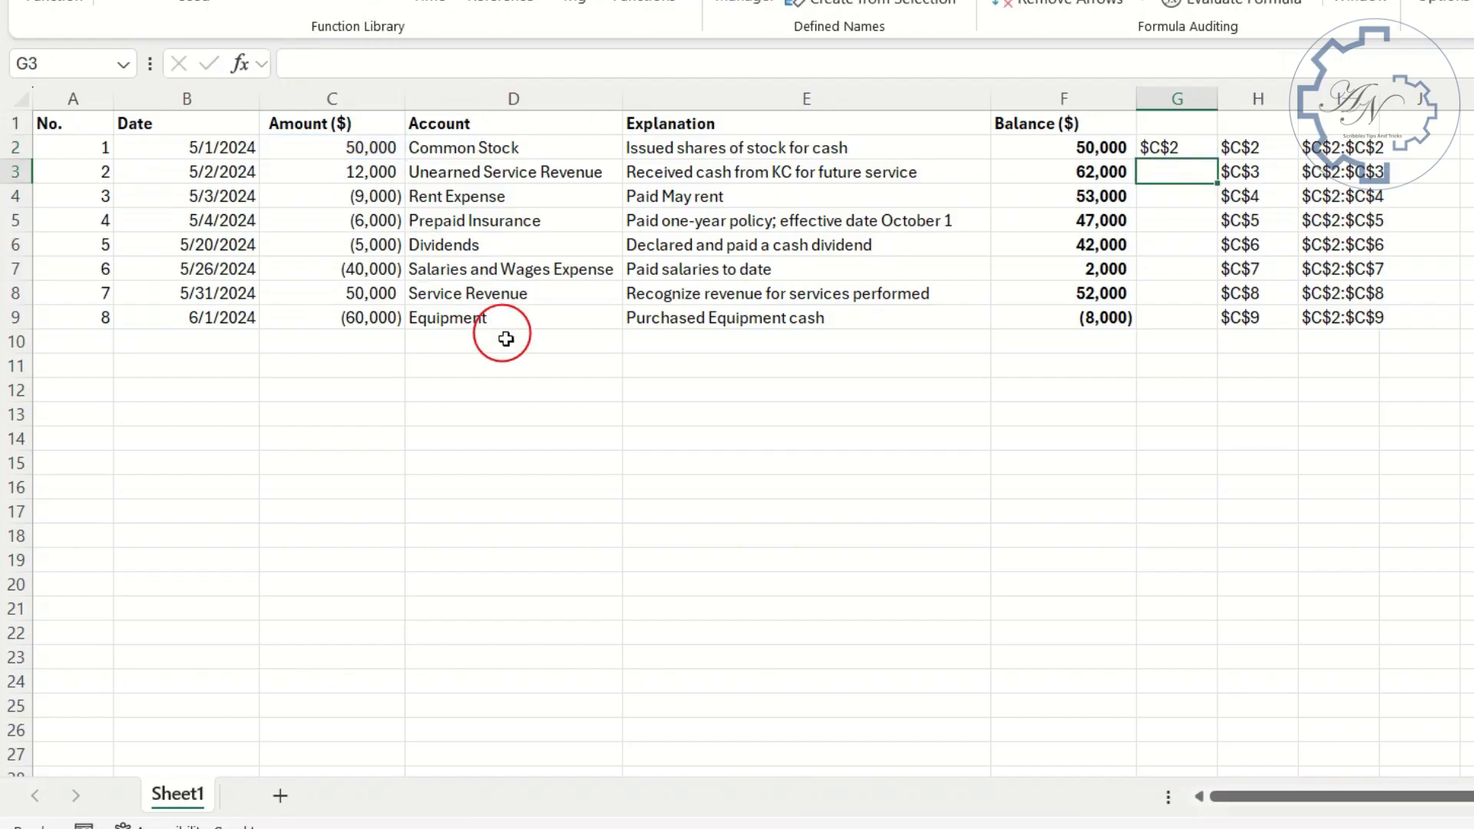
key(Up)
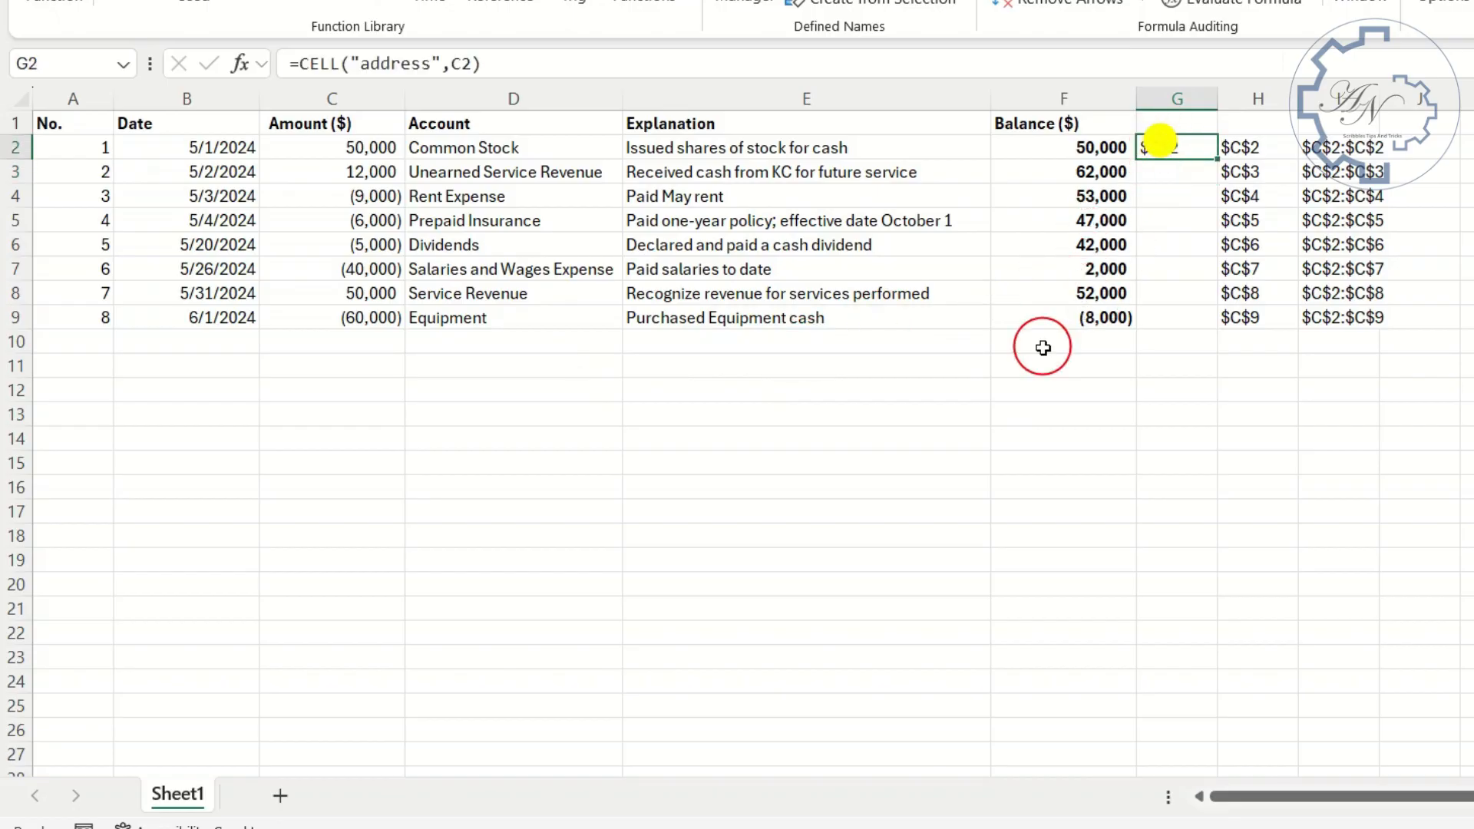
- Replace all g2 references in the sheet's formulas with CELL("address",C2), and clear helper cell G2
key(ctrl+f)
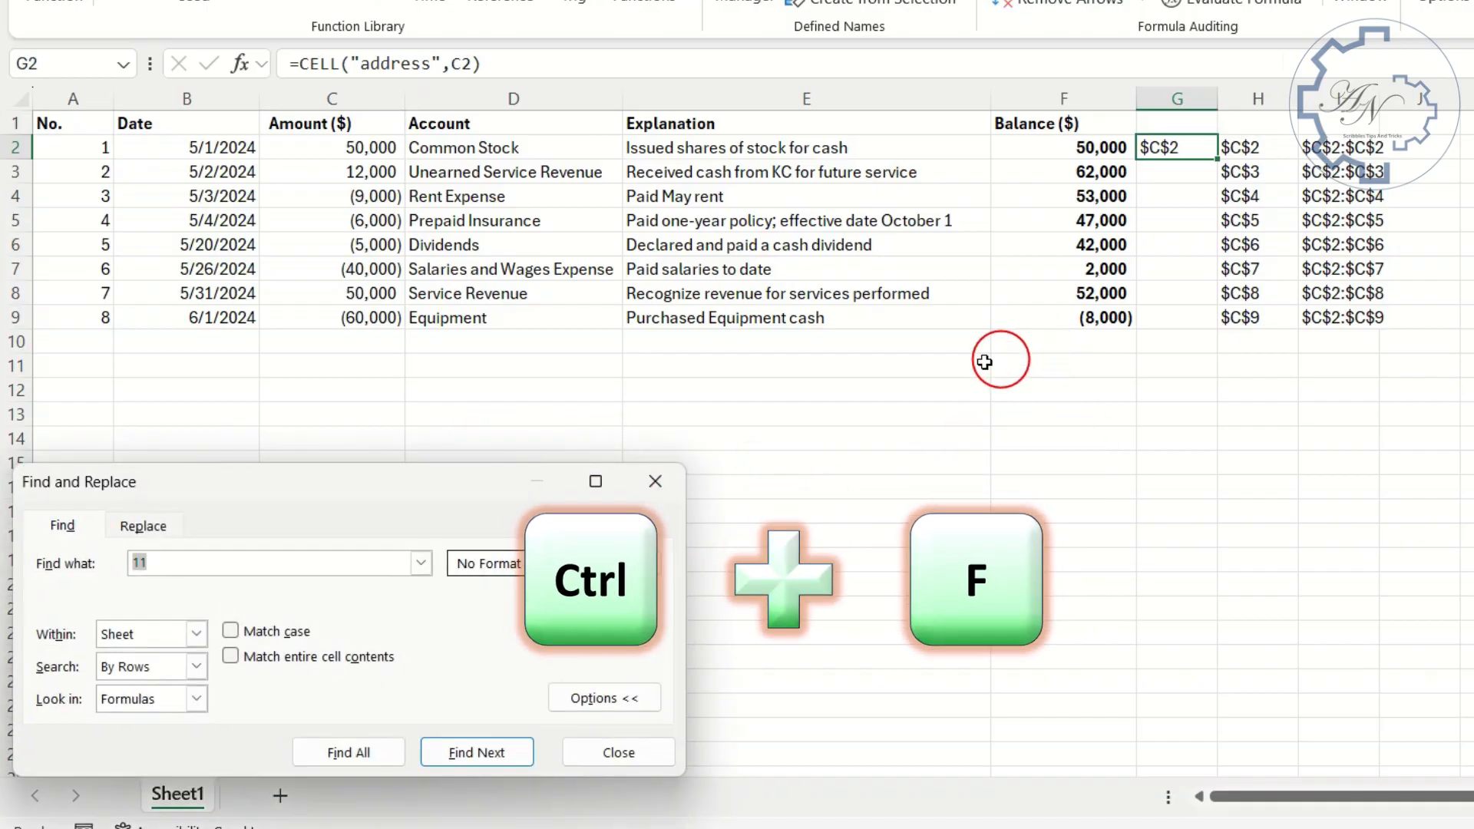
click(127, 530)
click(198, 567)
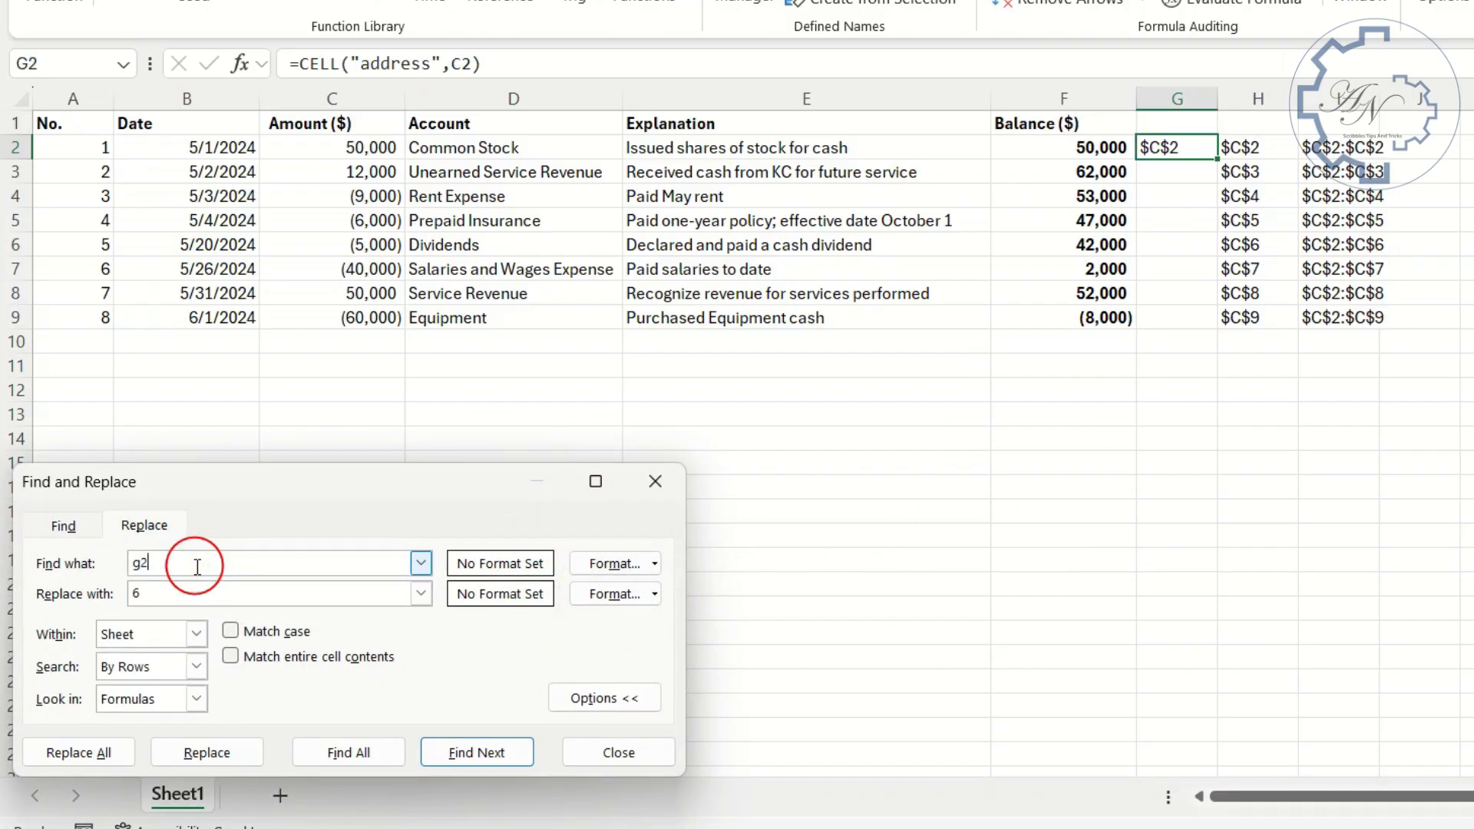
click(193, 600)
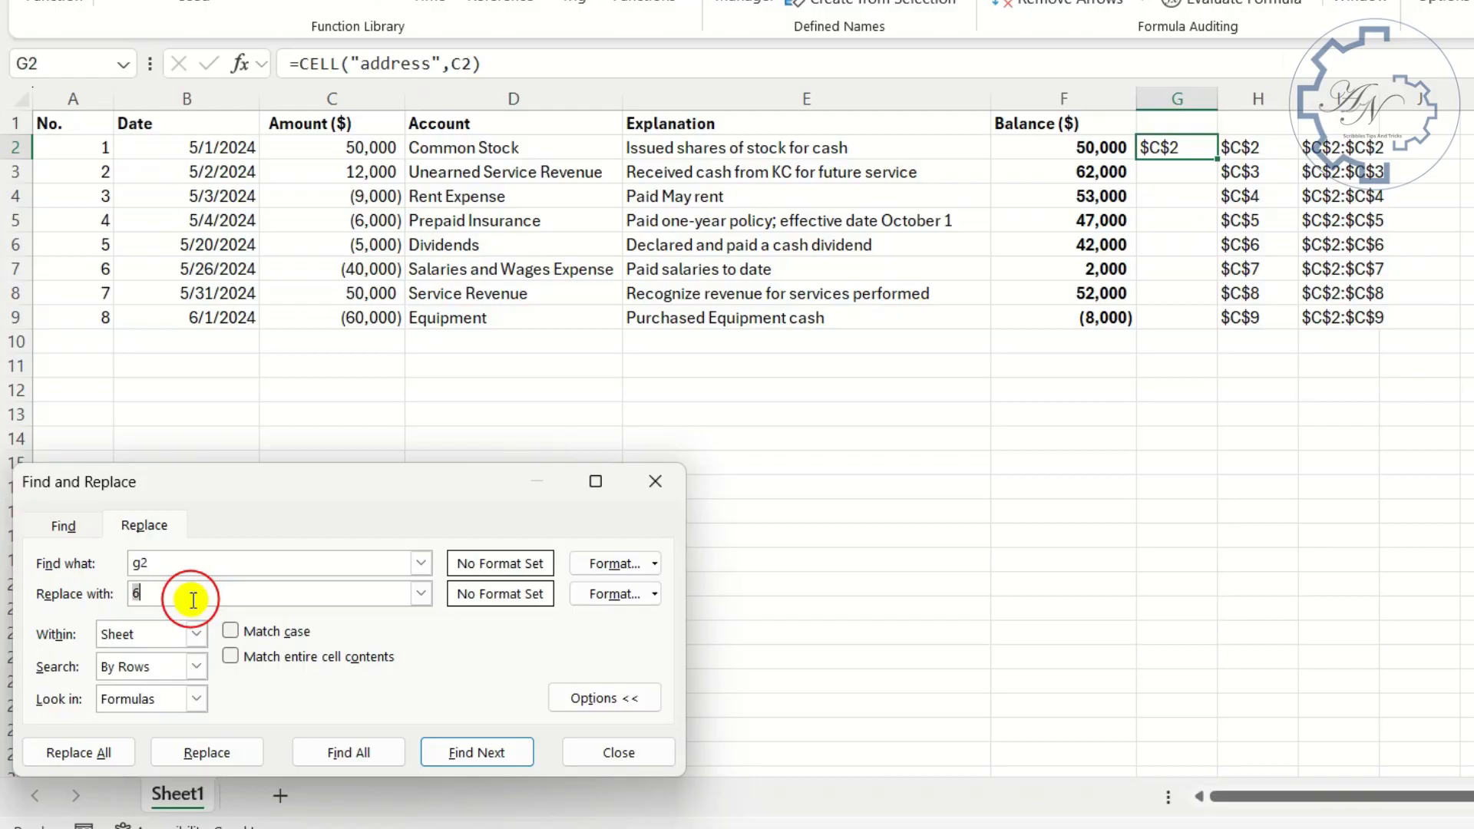
click(80, 751)
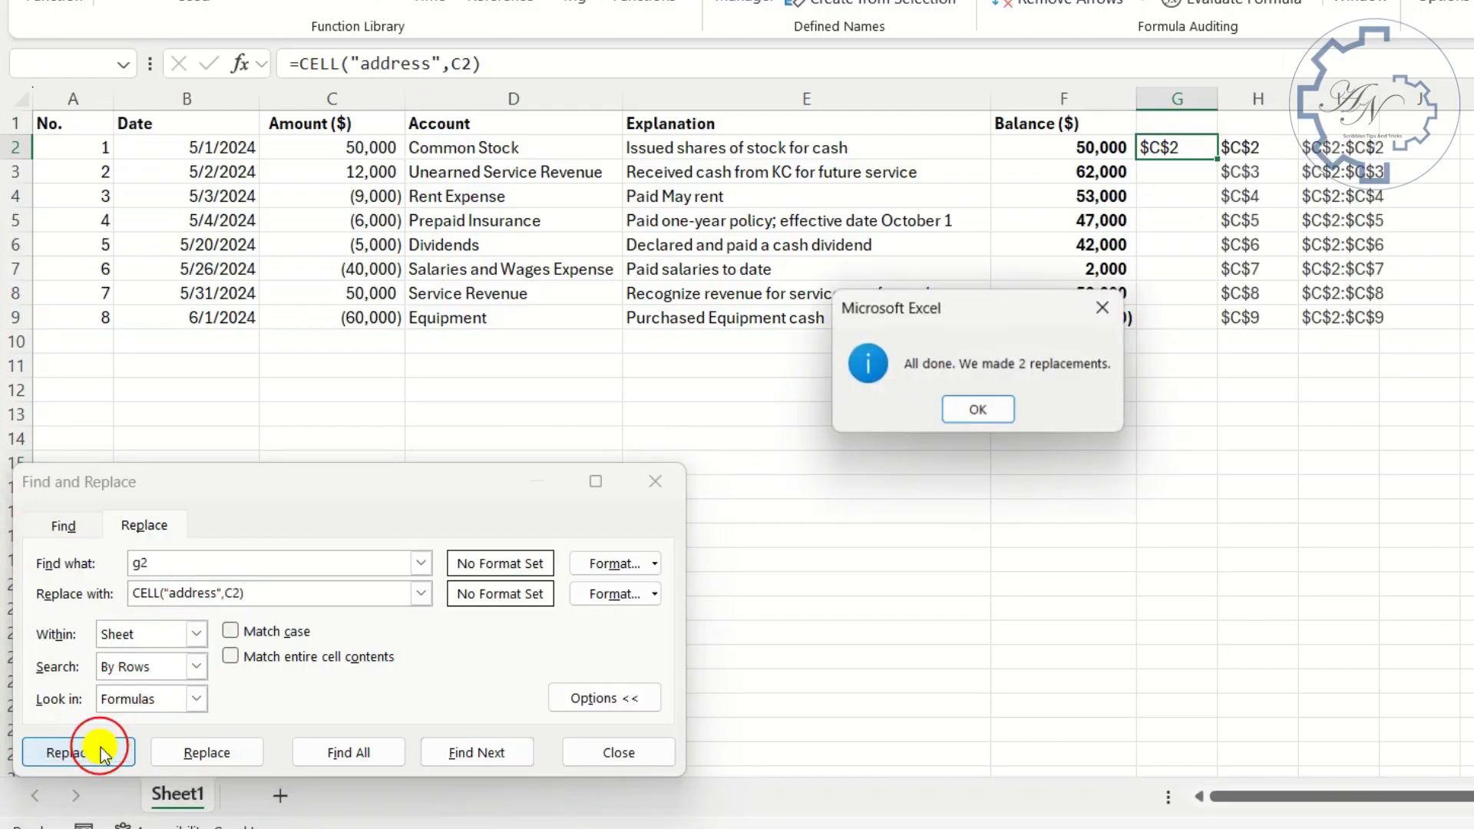
click(995, 422)
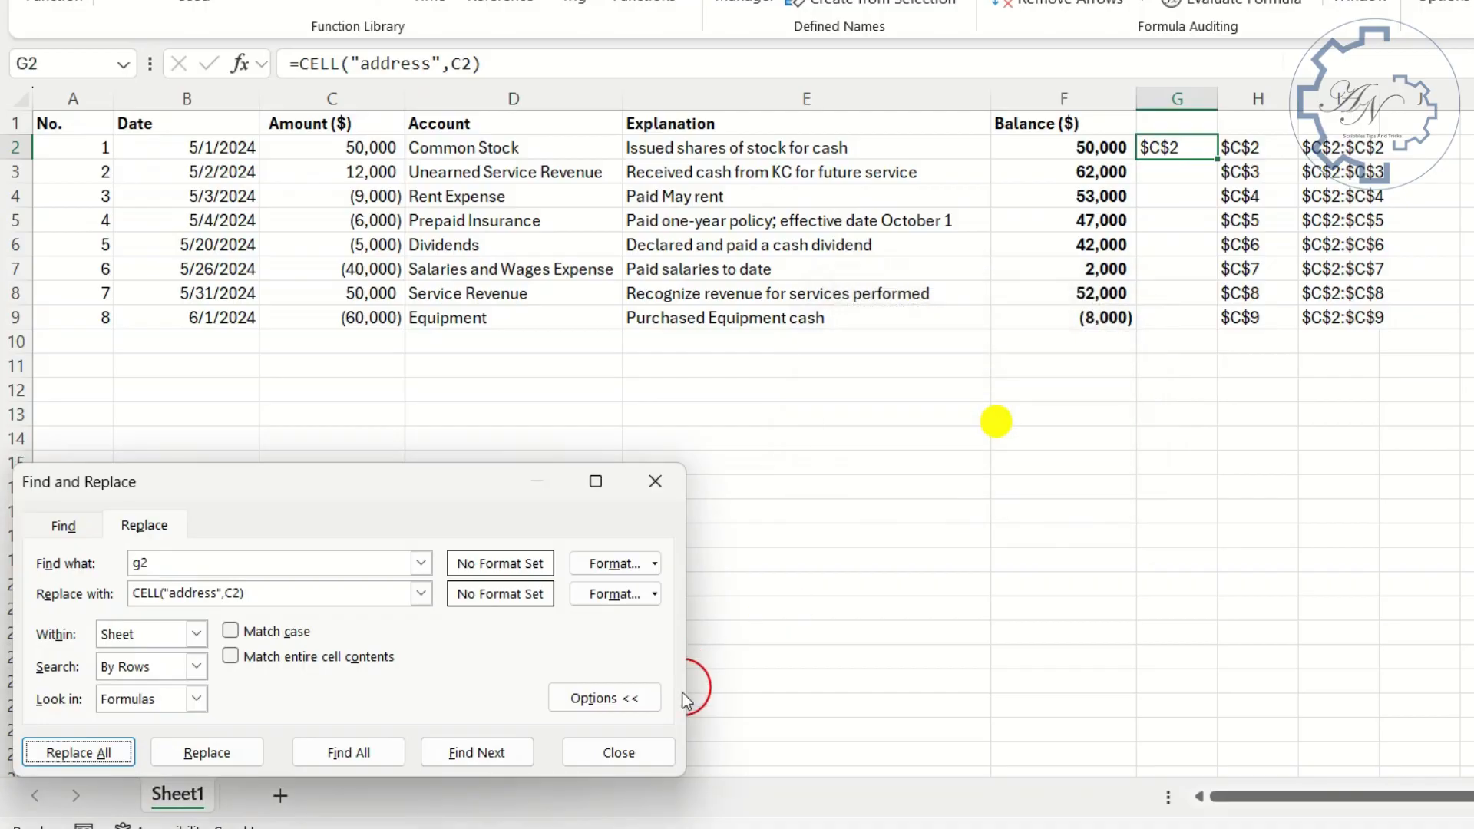
click(639, 757)
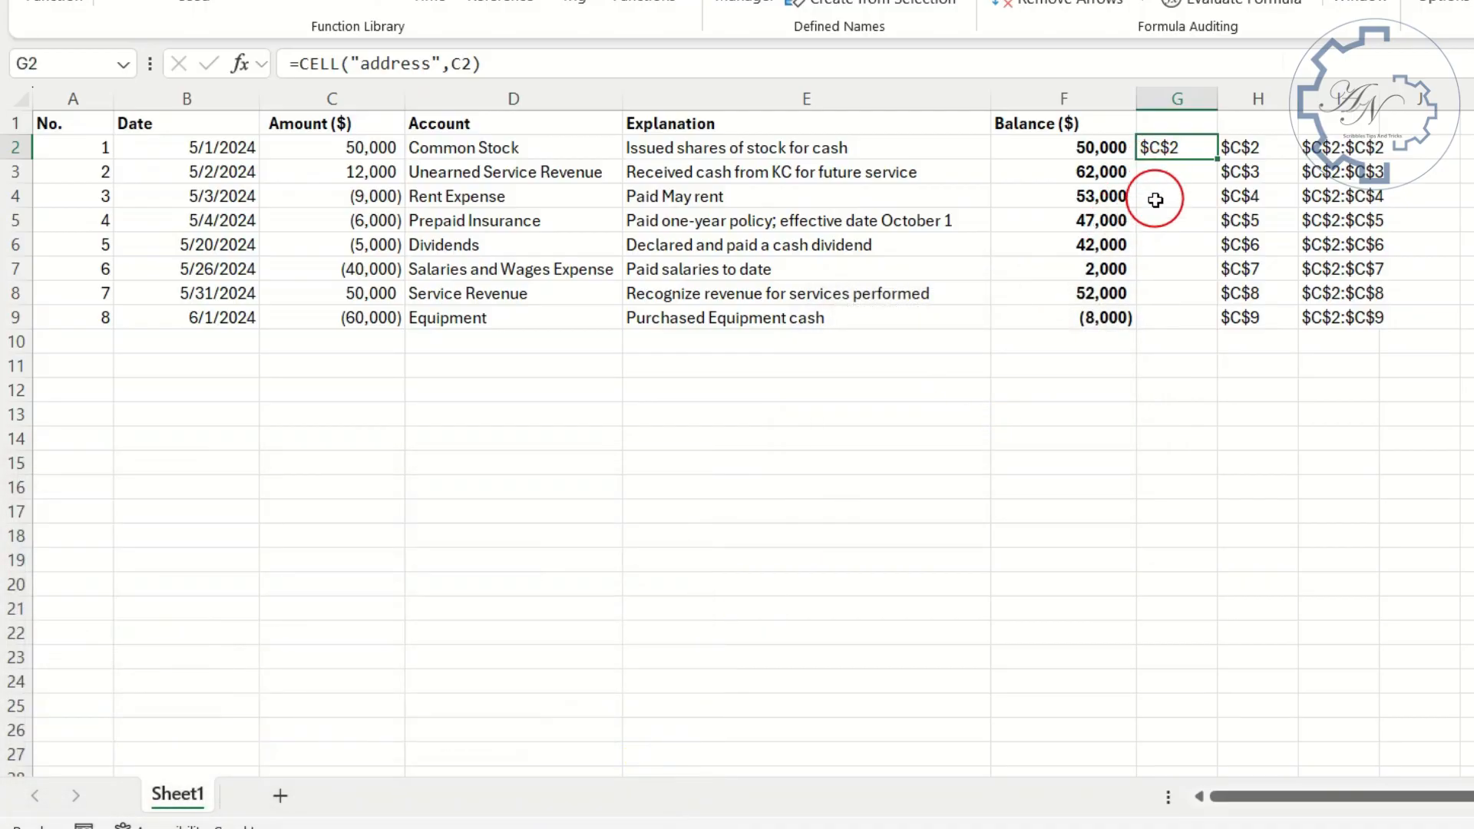
key(Delete)
- Copy the formula text SUBSTITUTE(CELL("address",C2),2,A2#+1) from H2 without its equals sign, and keep H2 selected
click(1229, 147)
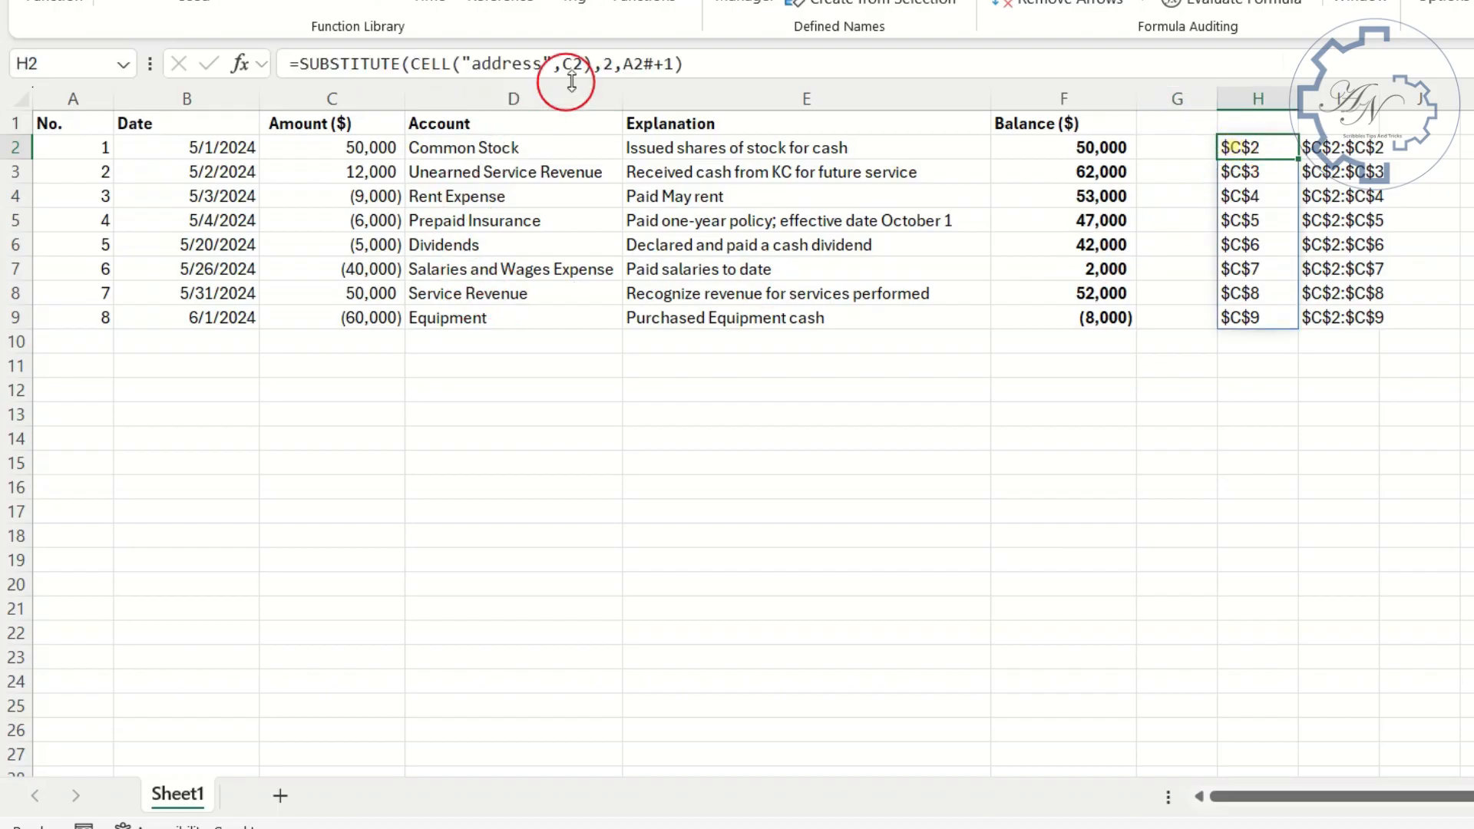
drag(709, 65, 300, 65)
key(ctrl+c)
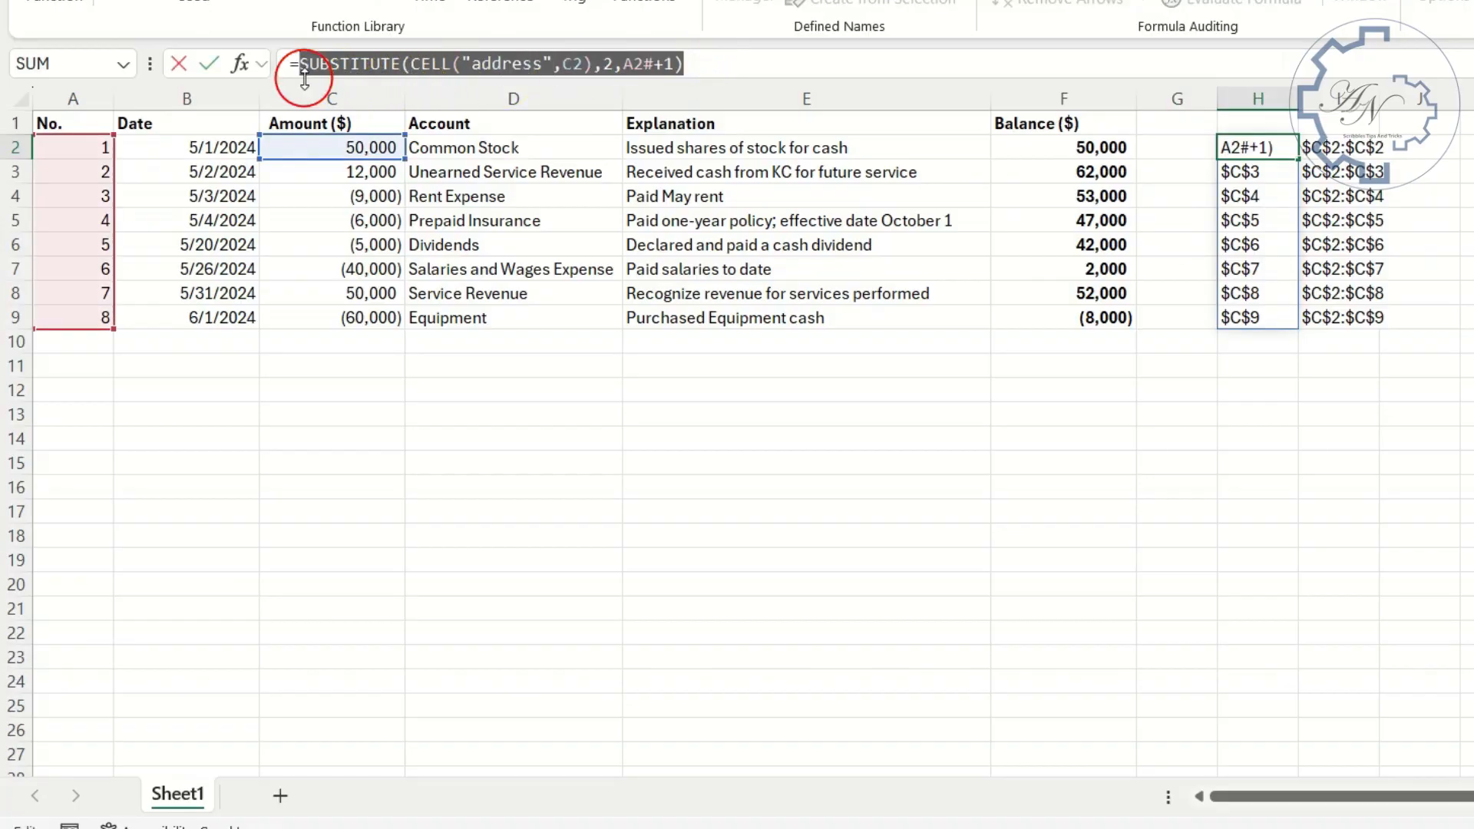
key(Return)
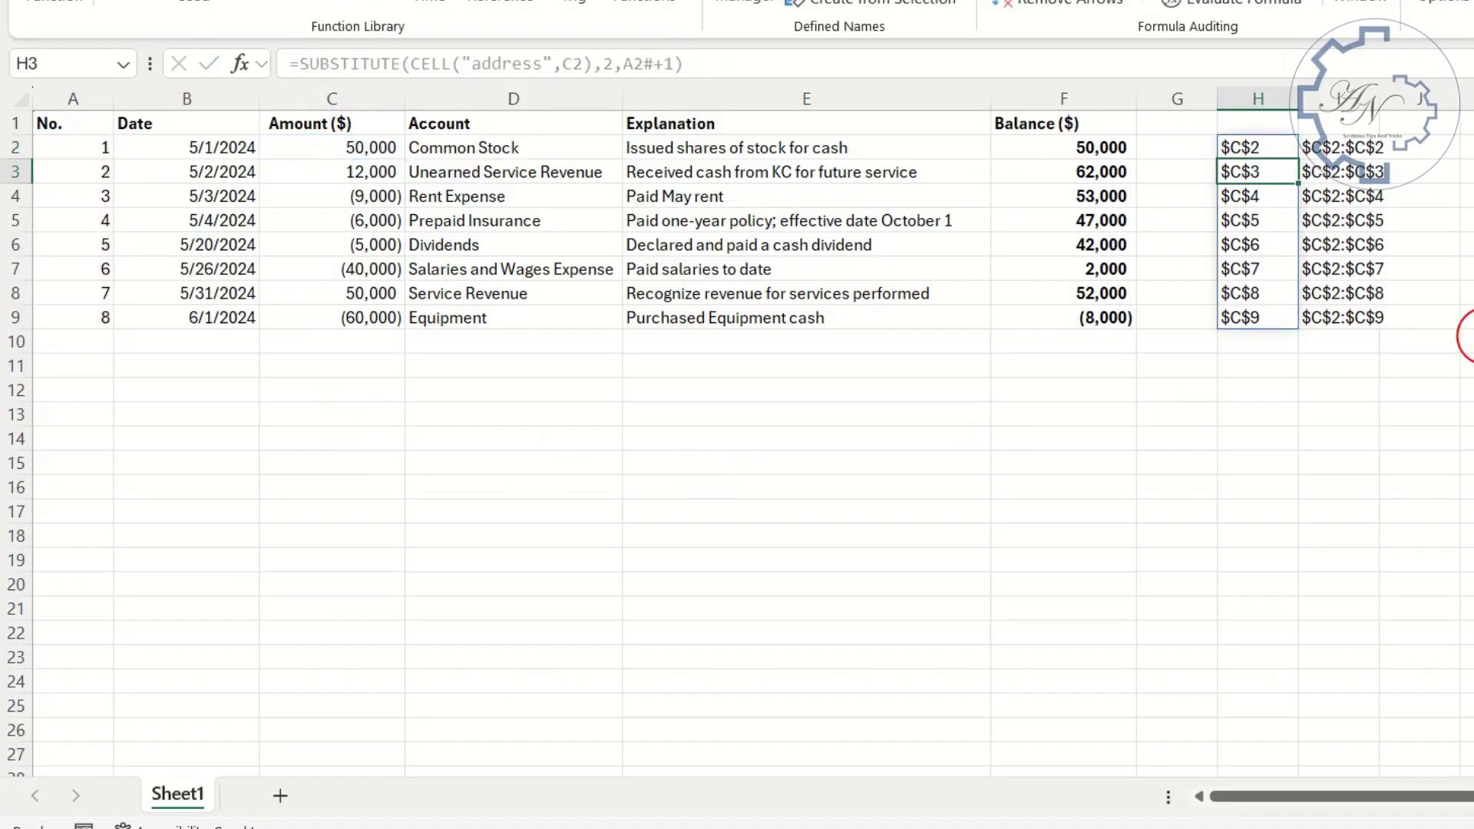
click(1271, 146)
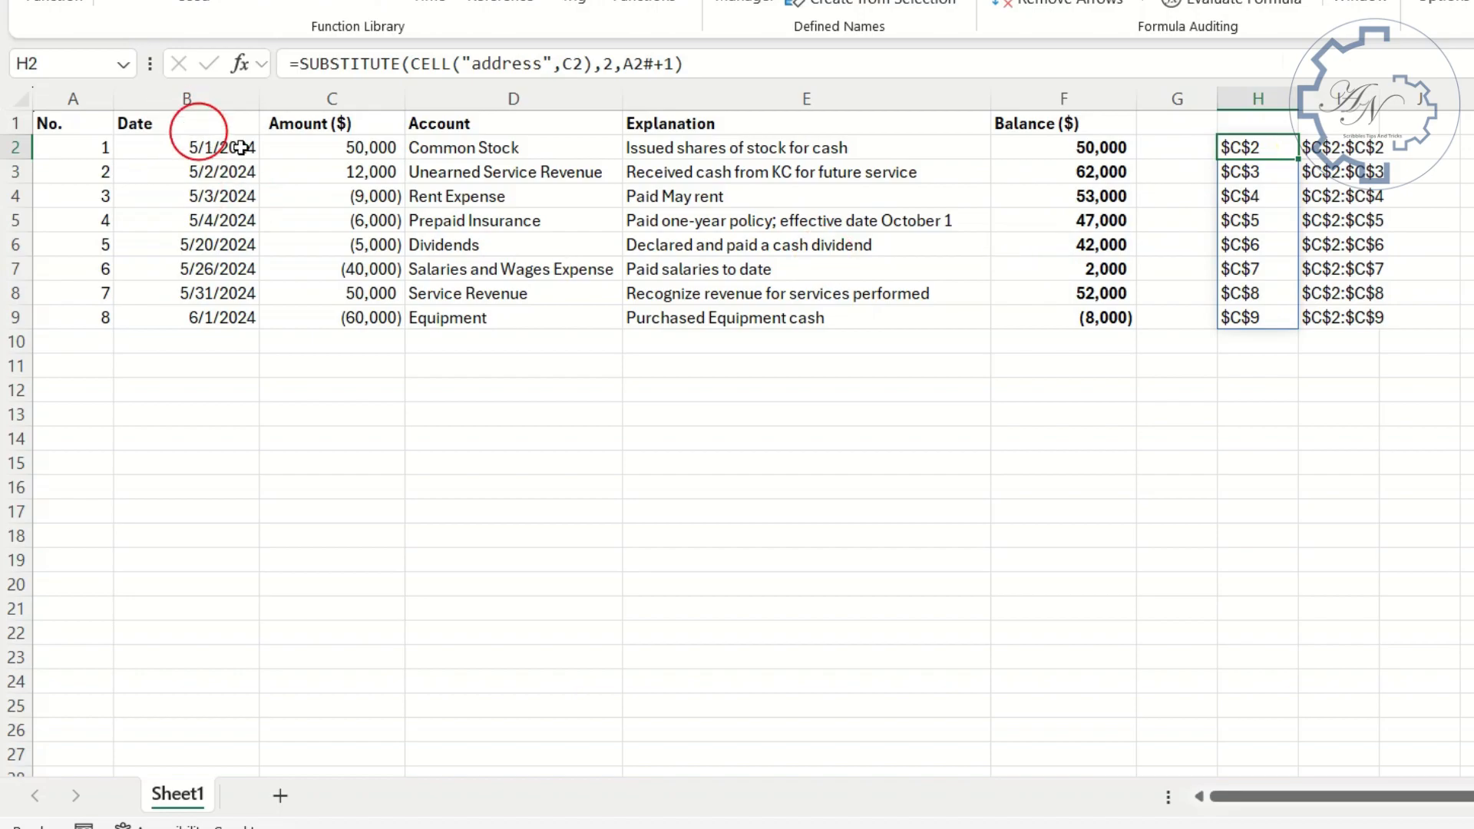
- Replace all h2# references with SUBSTITUTE(CELL("address",C2),2,A2#+1), clear helper cell H2, and select I2 to check its formula
key(ctrl+f)
drag(338, 522, 789, 259)
click(606, 297)
double_click(613, 332)
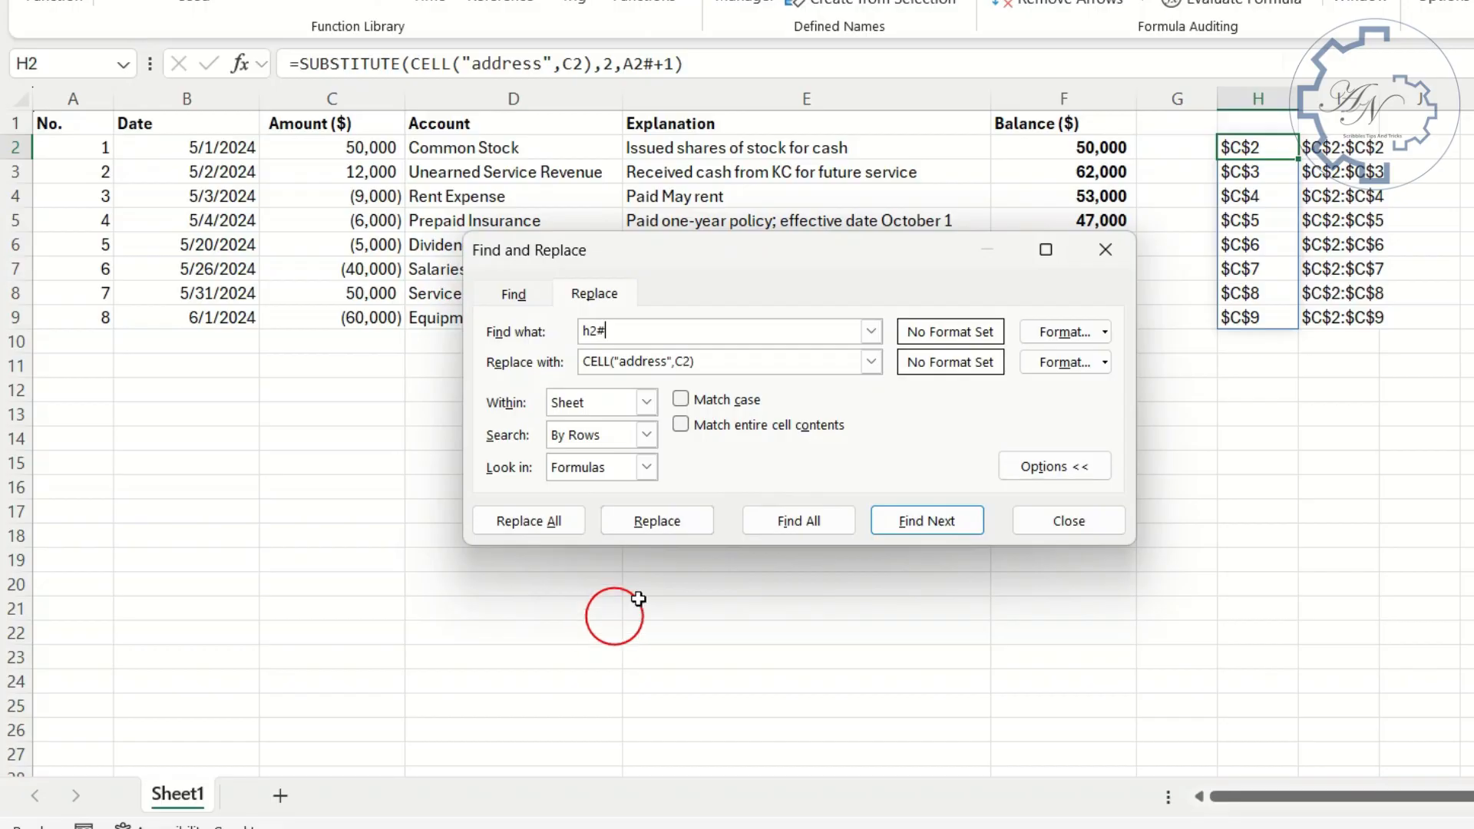
click(740, 369)
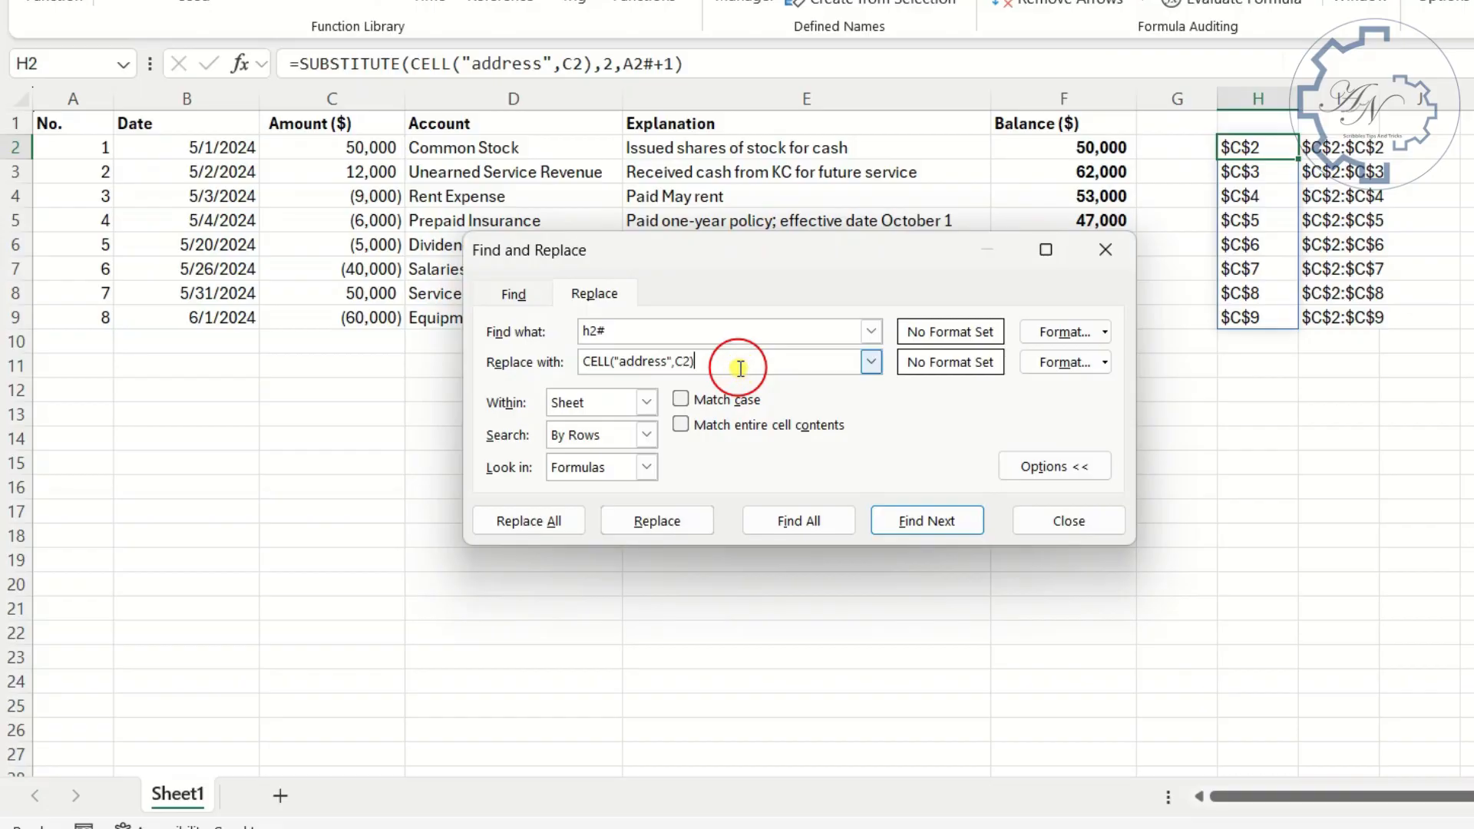
key(ctrl+a)
key(ctrl+v)
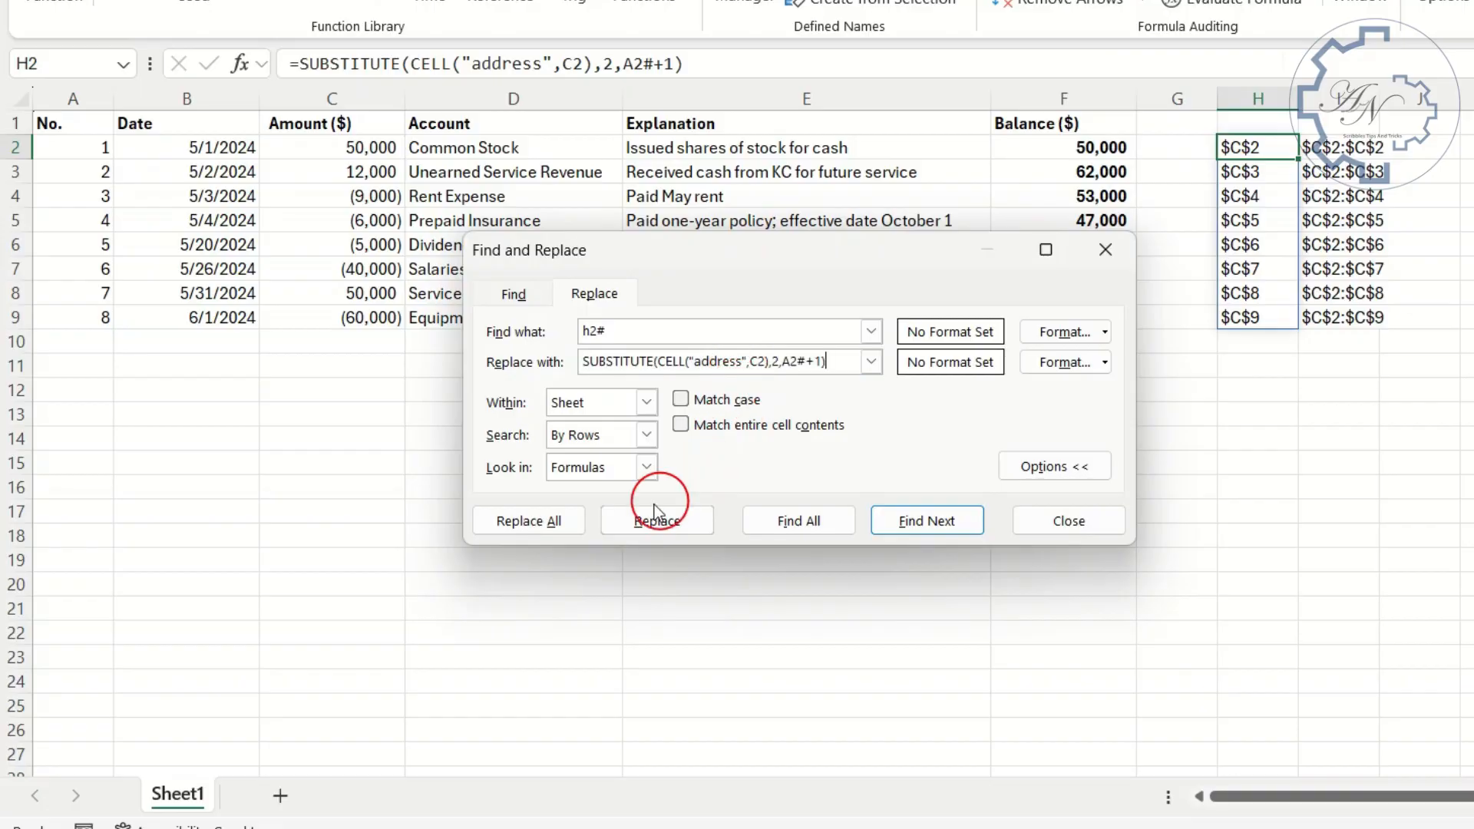
click(550, 522)
click(977, 405)
click(1093, 546)
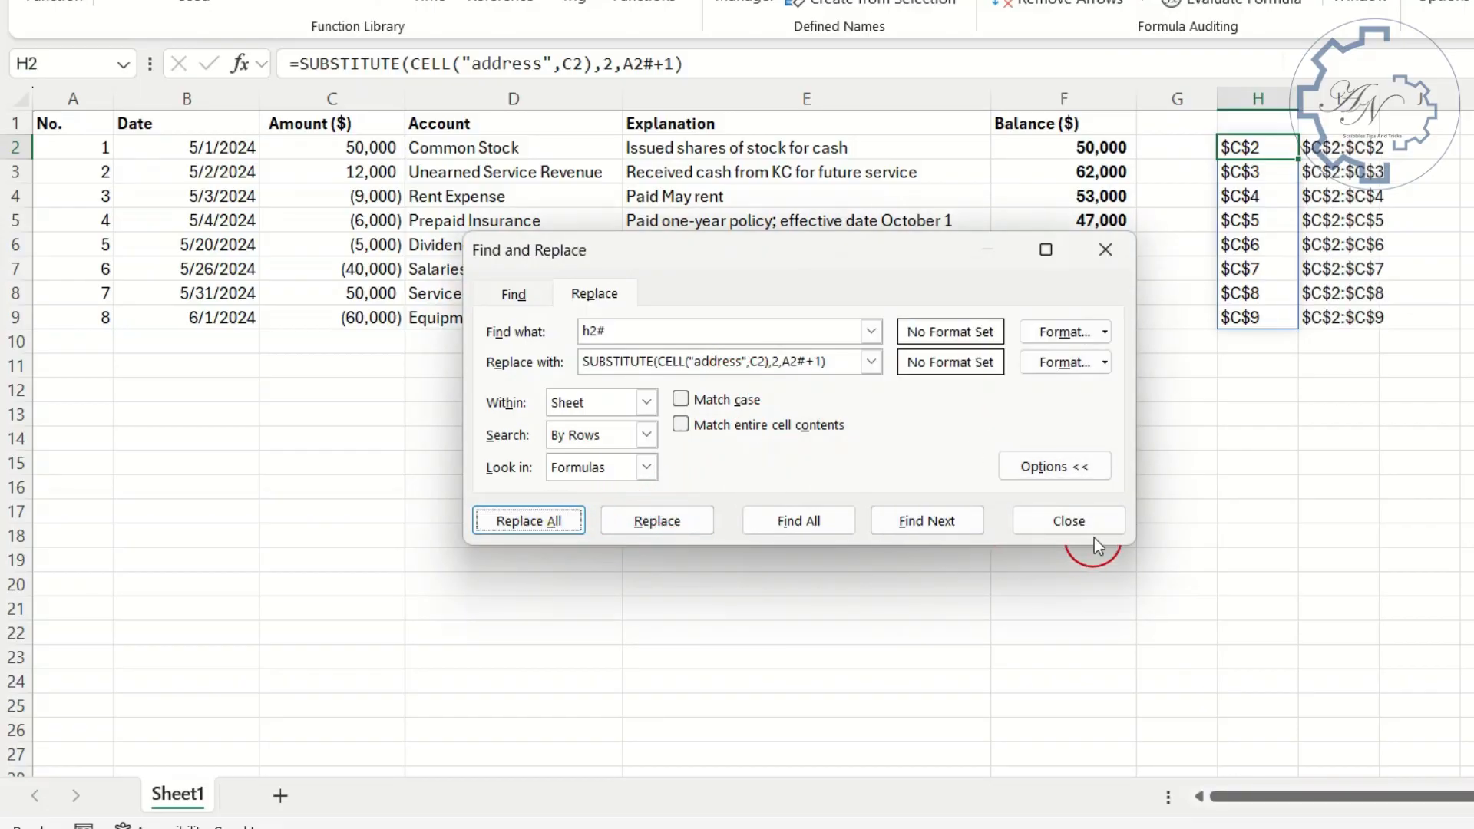
click(1249, 150)
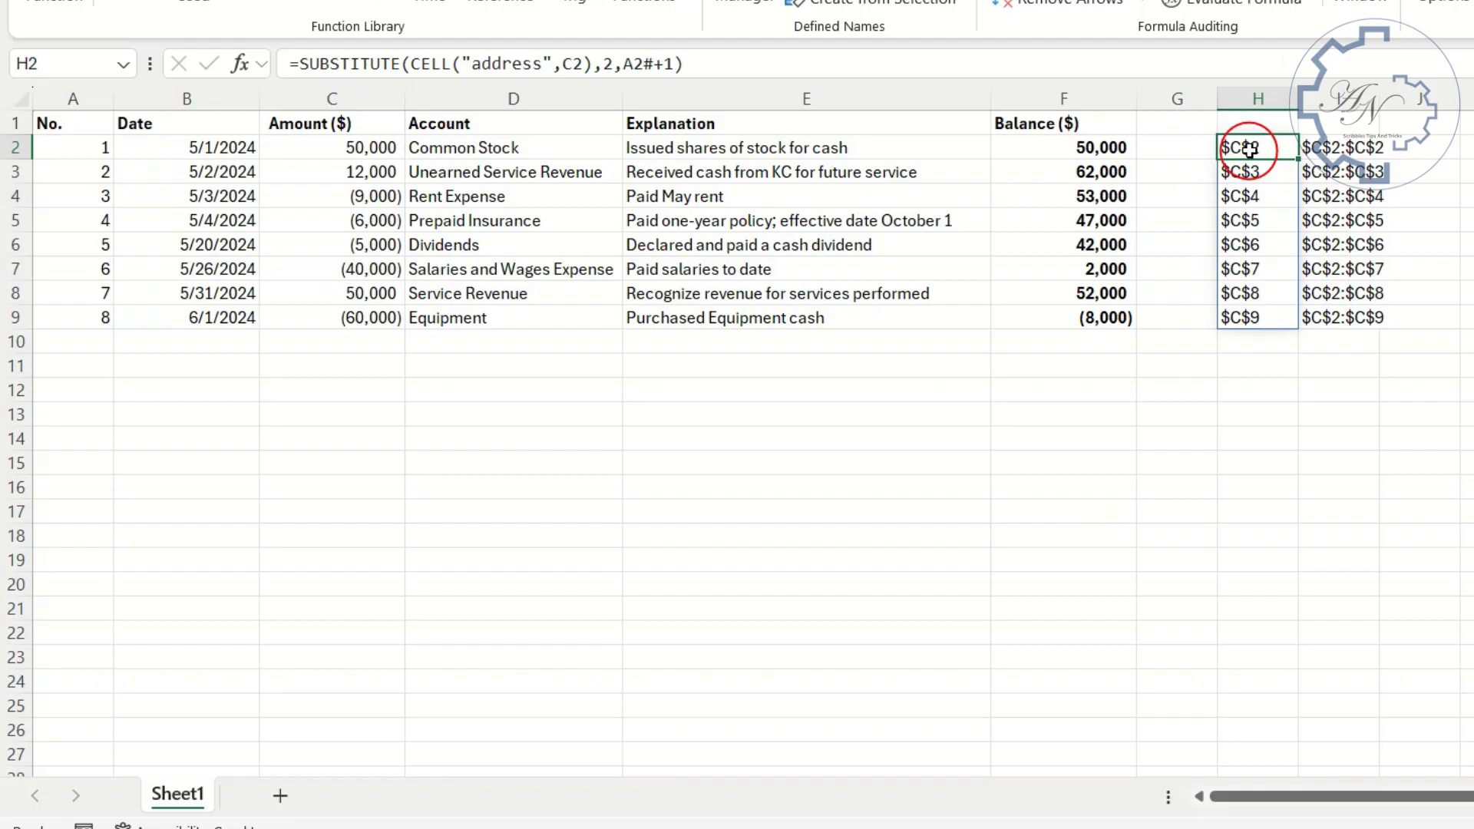
key(Delete)
click(1342, 146)
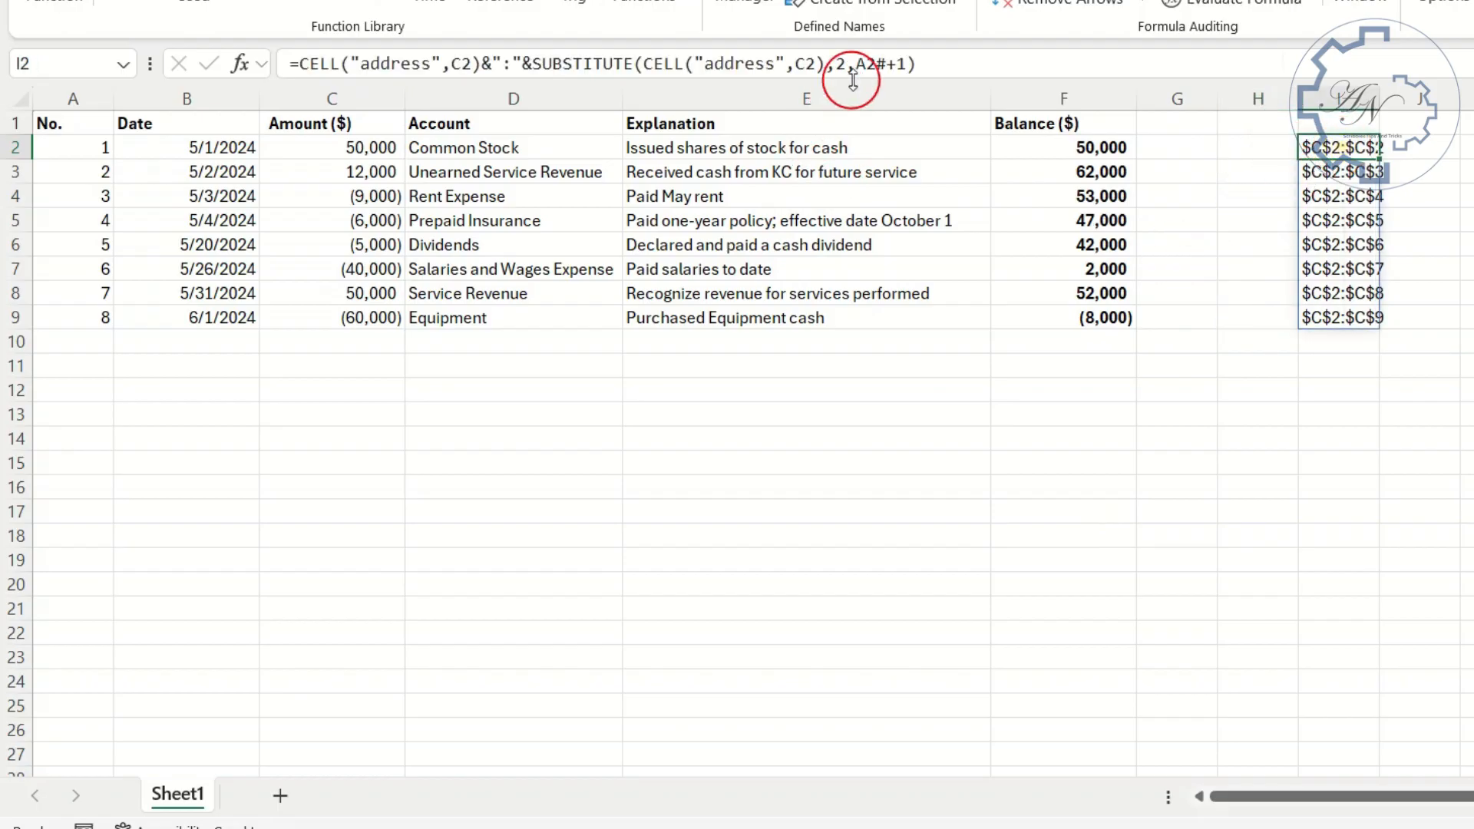
- Copy the formula text CELL("address",C2)&":"&SUBSTITUTE(CELL("address",C2),2,A2#+1) from I2 without its equals sign, and keep I2 selected
drag(937, 64, 299, 63)
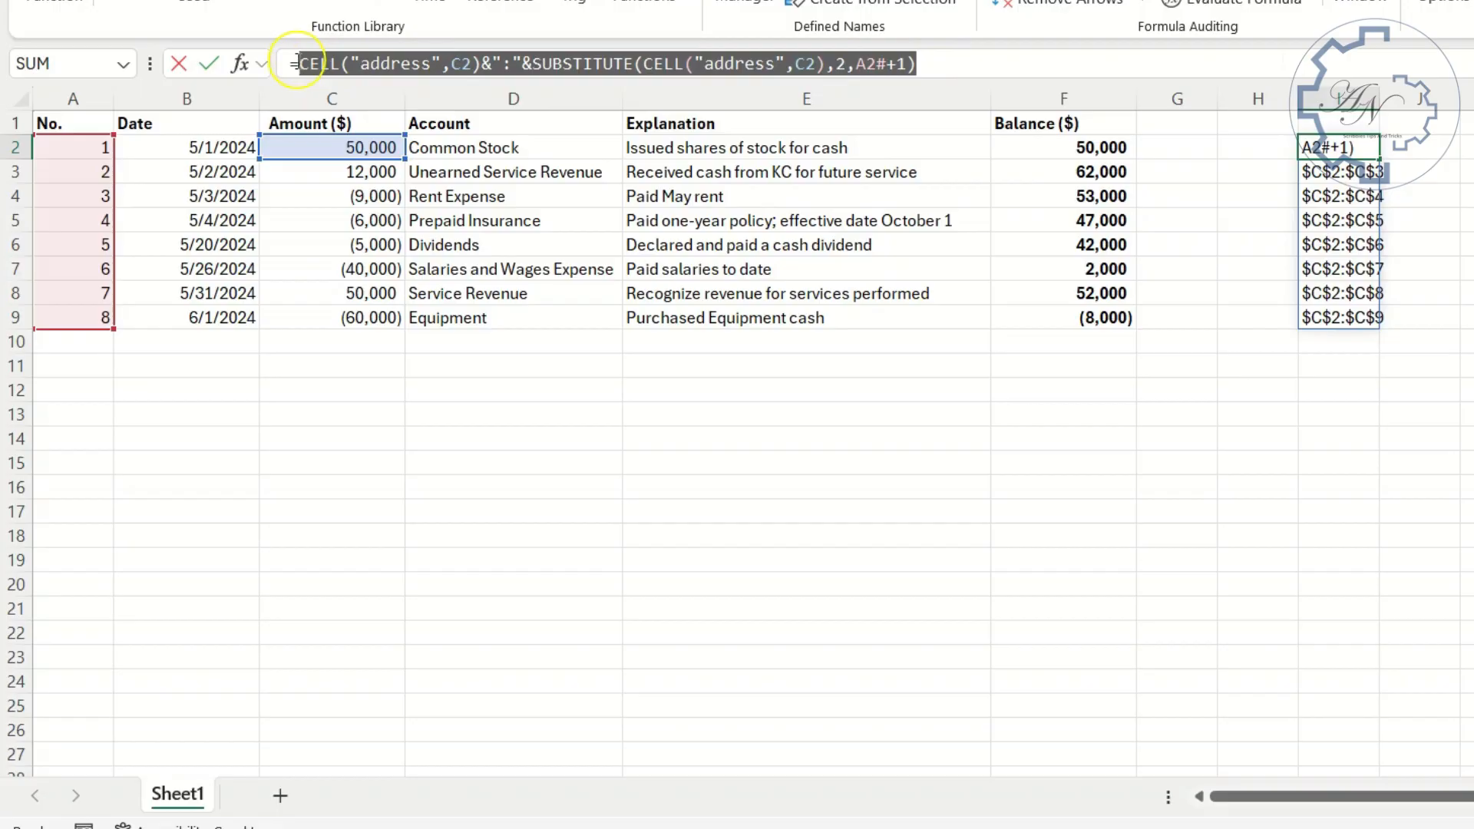
key(Return)
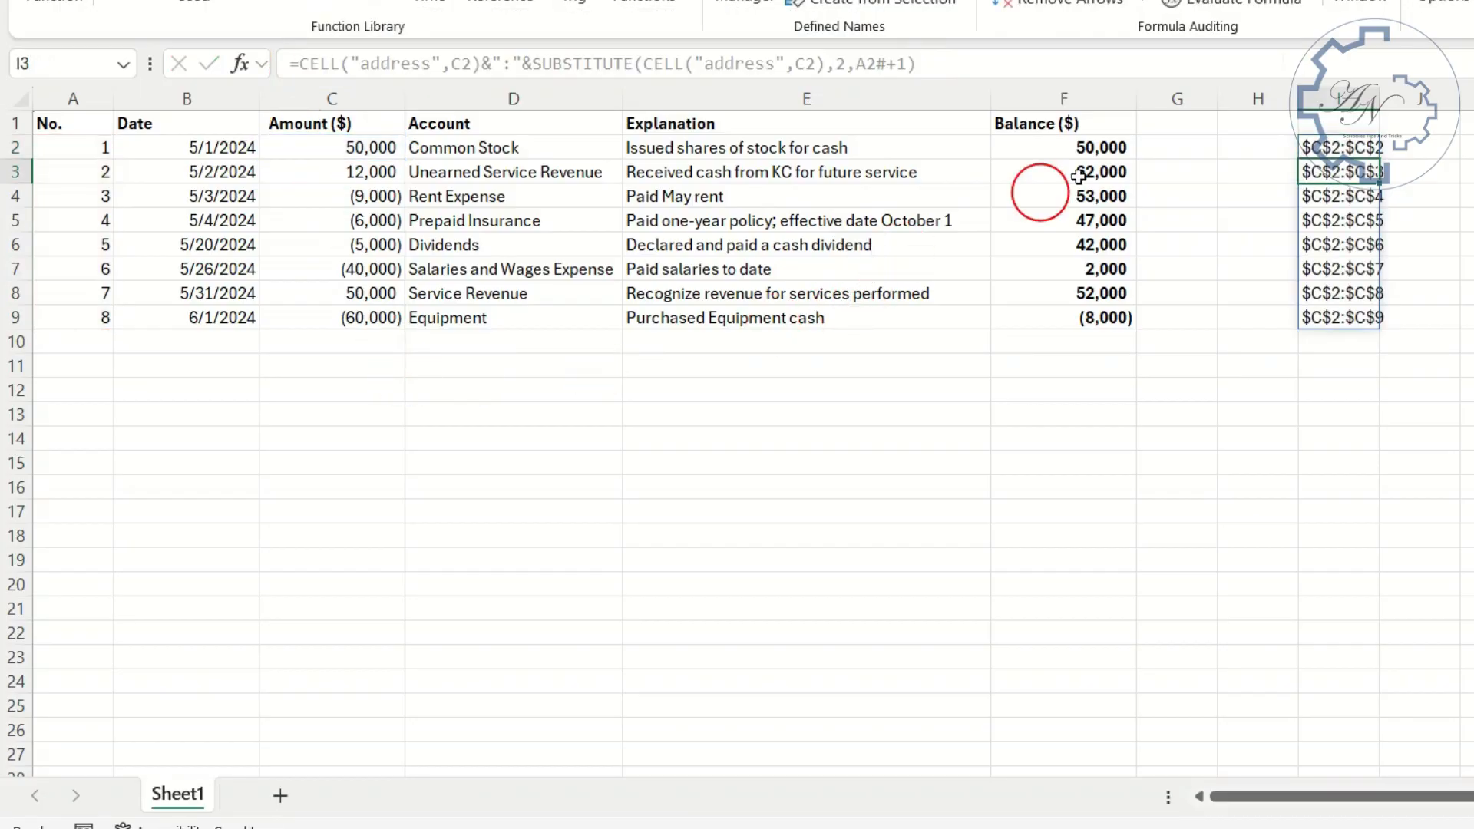
click(1355, 144)
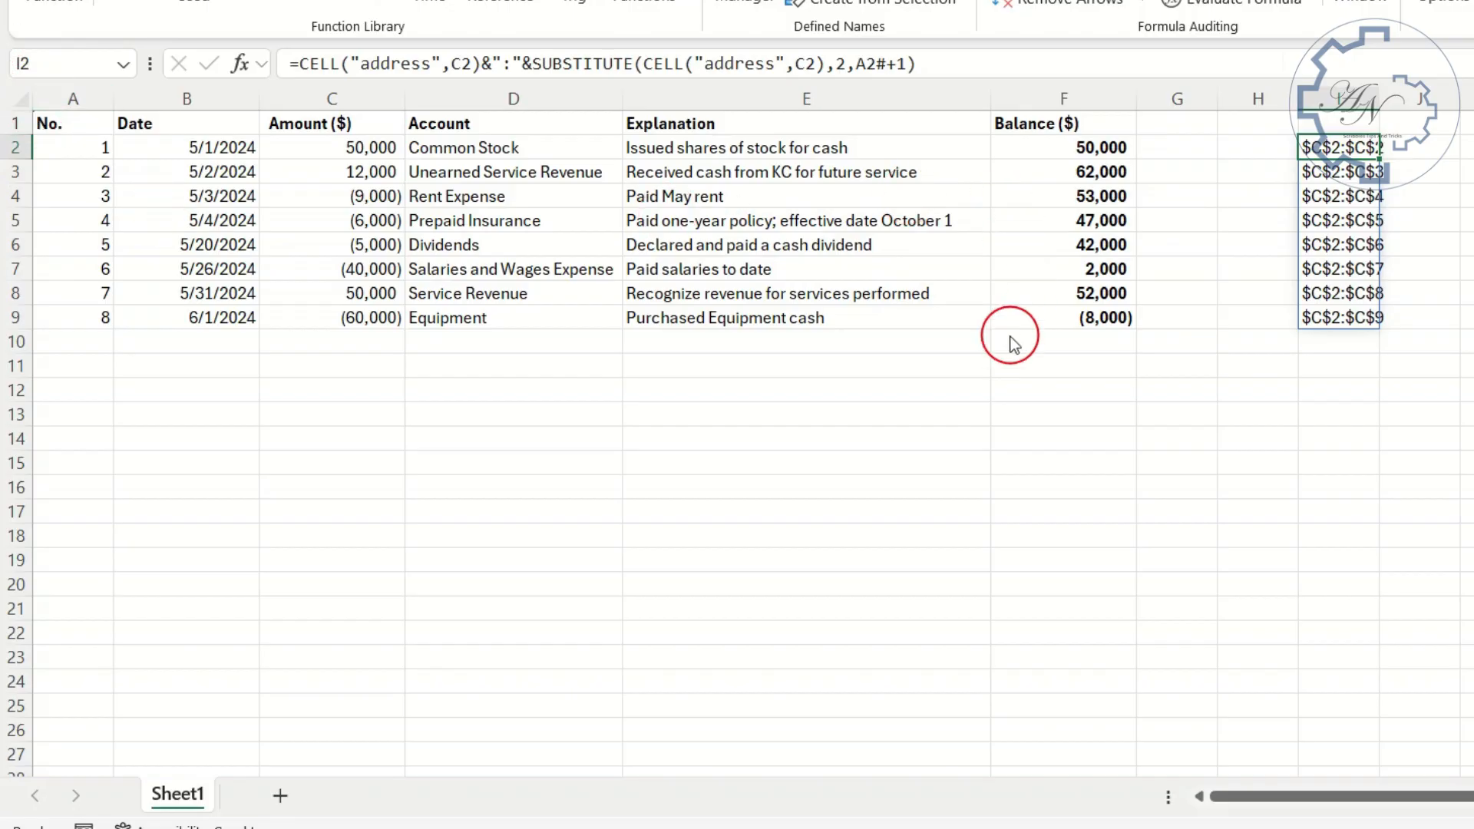
- Replace all i2# references with CELL("address",C2)&":"&SUBSTITUTE(CELL("address",C2),2,A2#+1), clear helper cell I2, and select F2
key(ctrl+f)
click(593, 323)
click(588, 361)
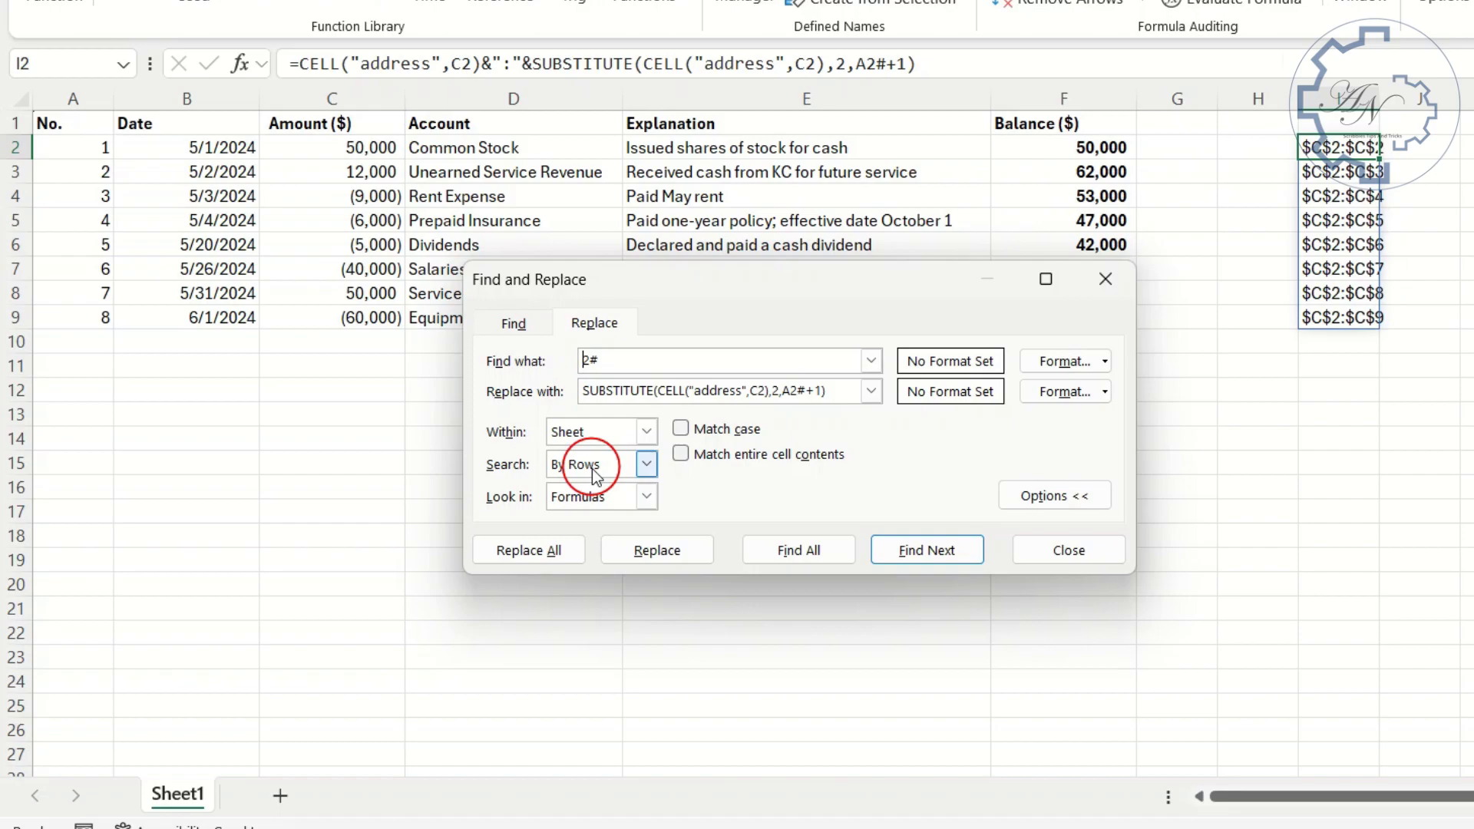
click(702, 401)
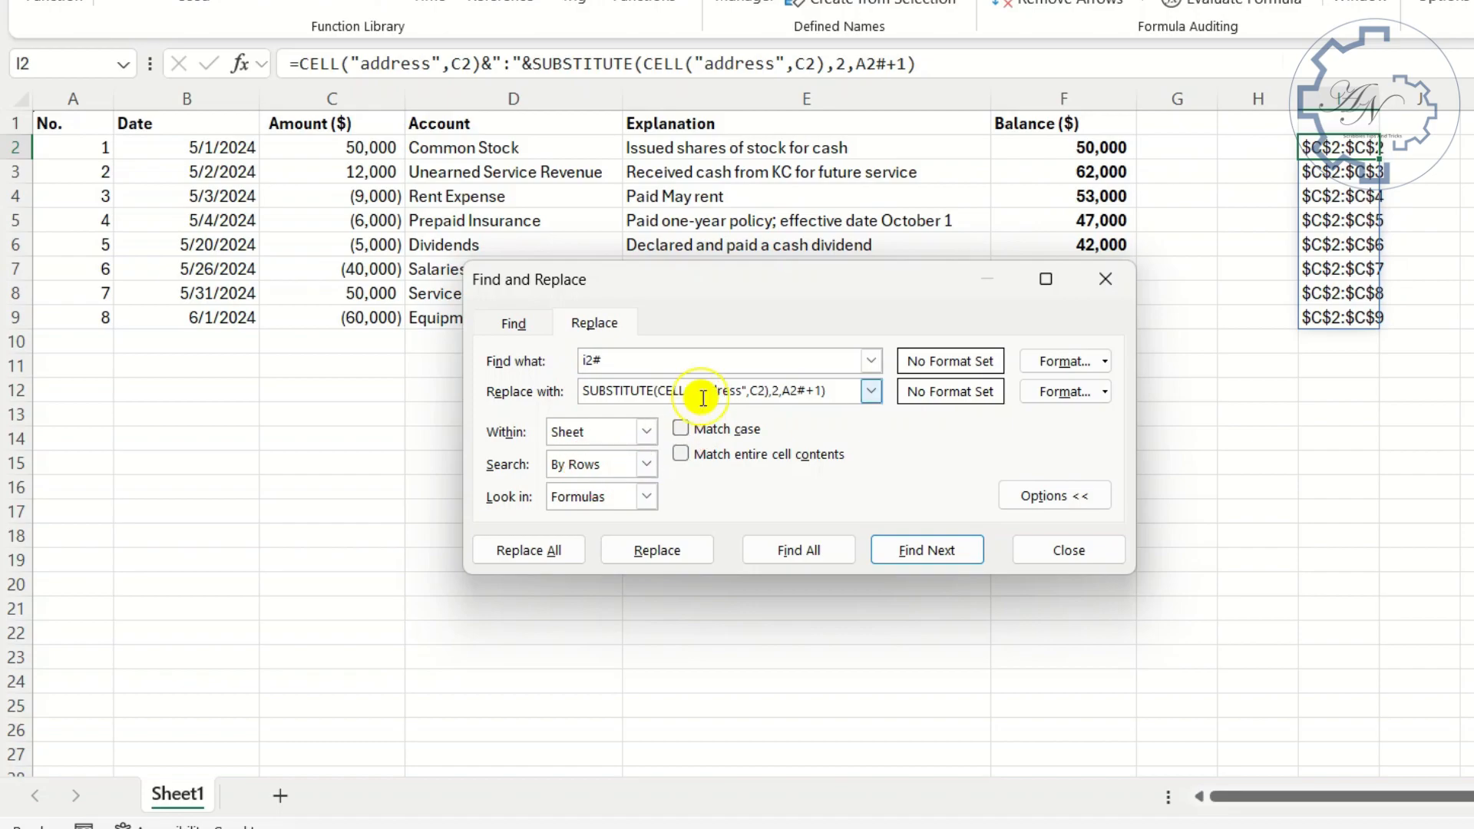
double_click(702, 397)
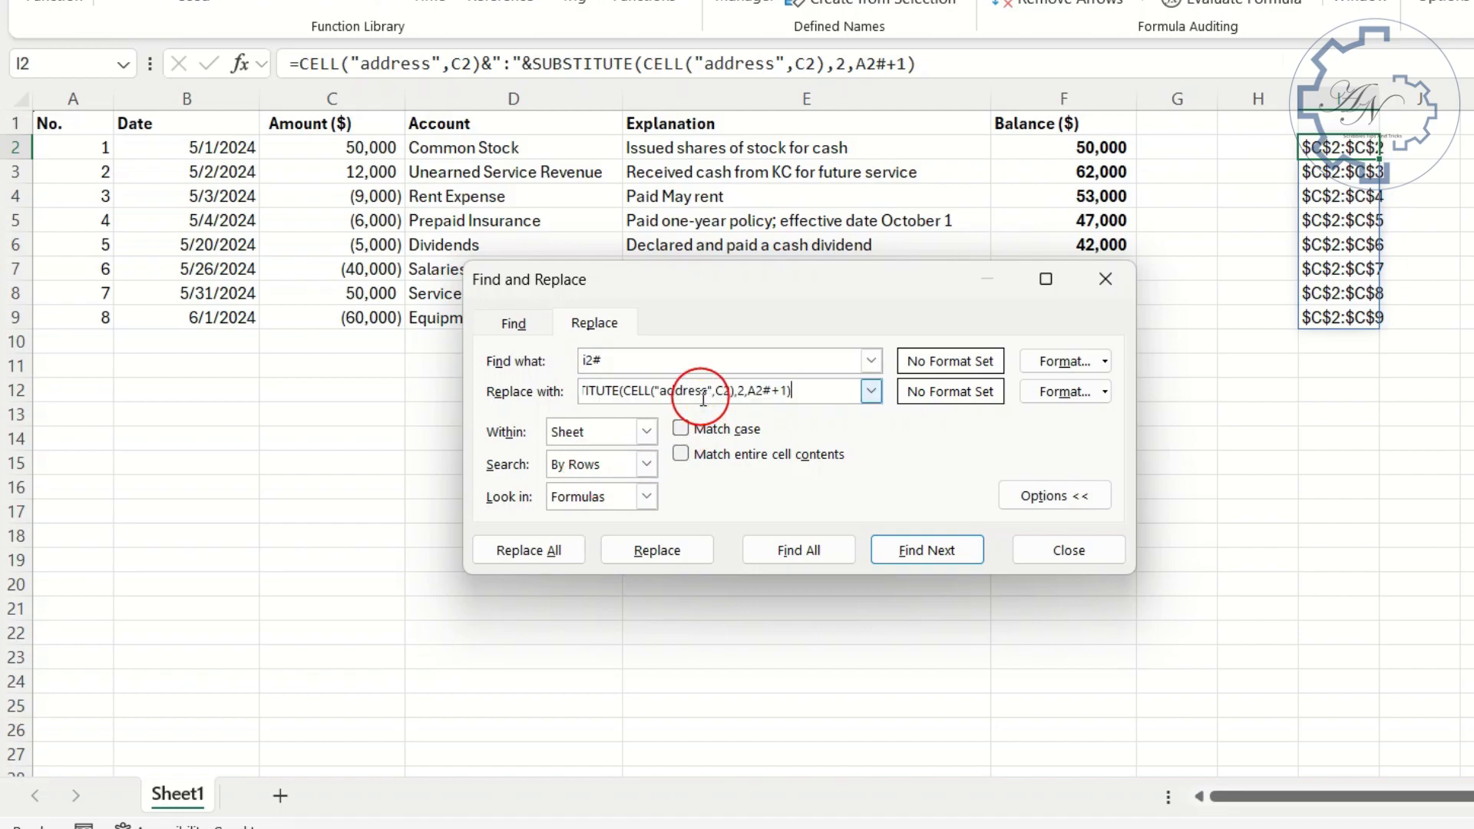
click(561, 553)
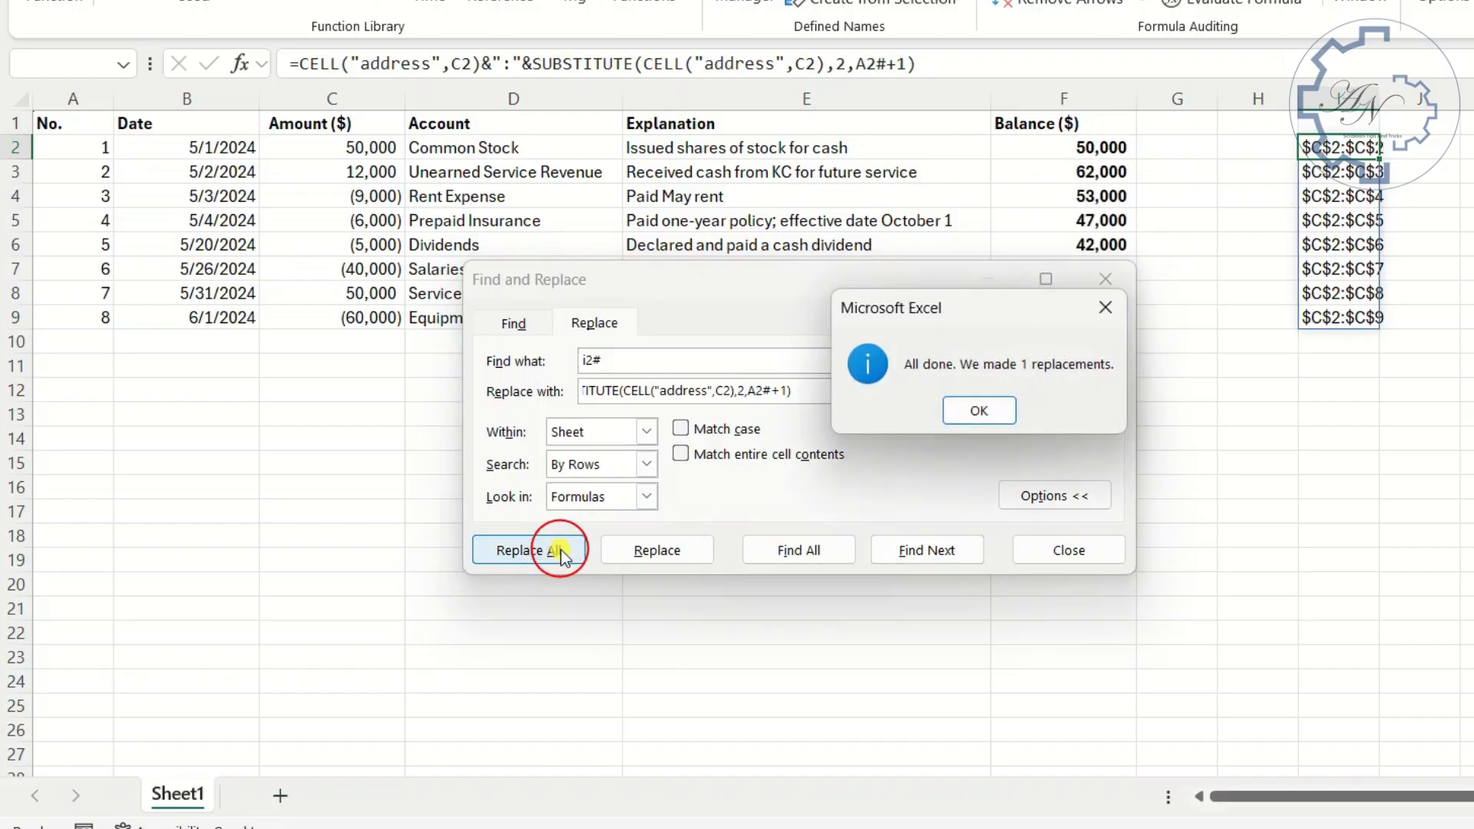
click(986, 407)
click(1049, 559)
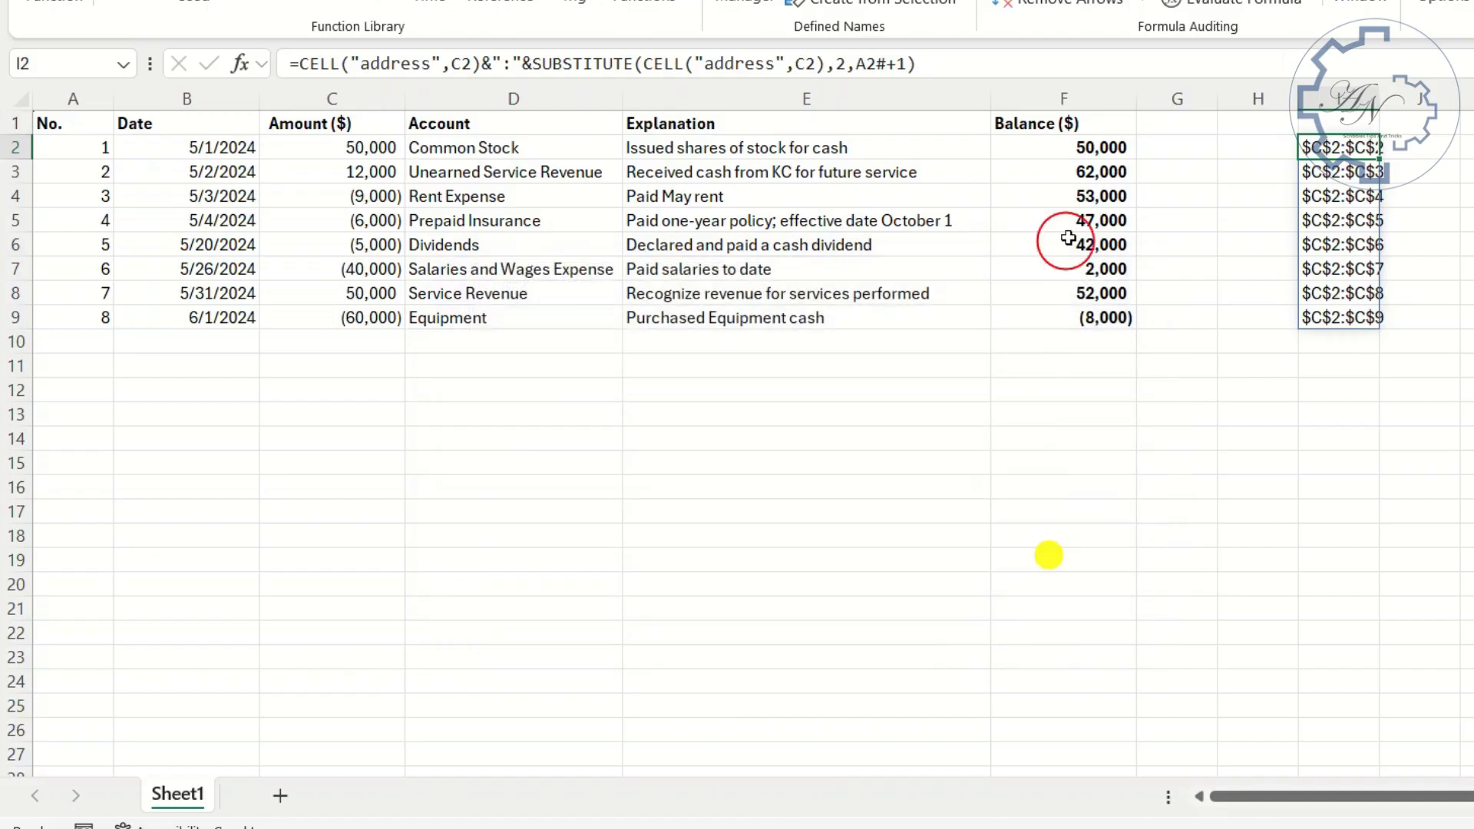
key(Delete)
click(1106, 146)
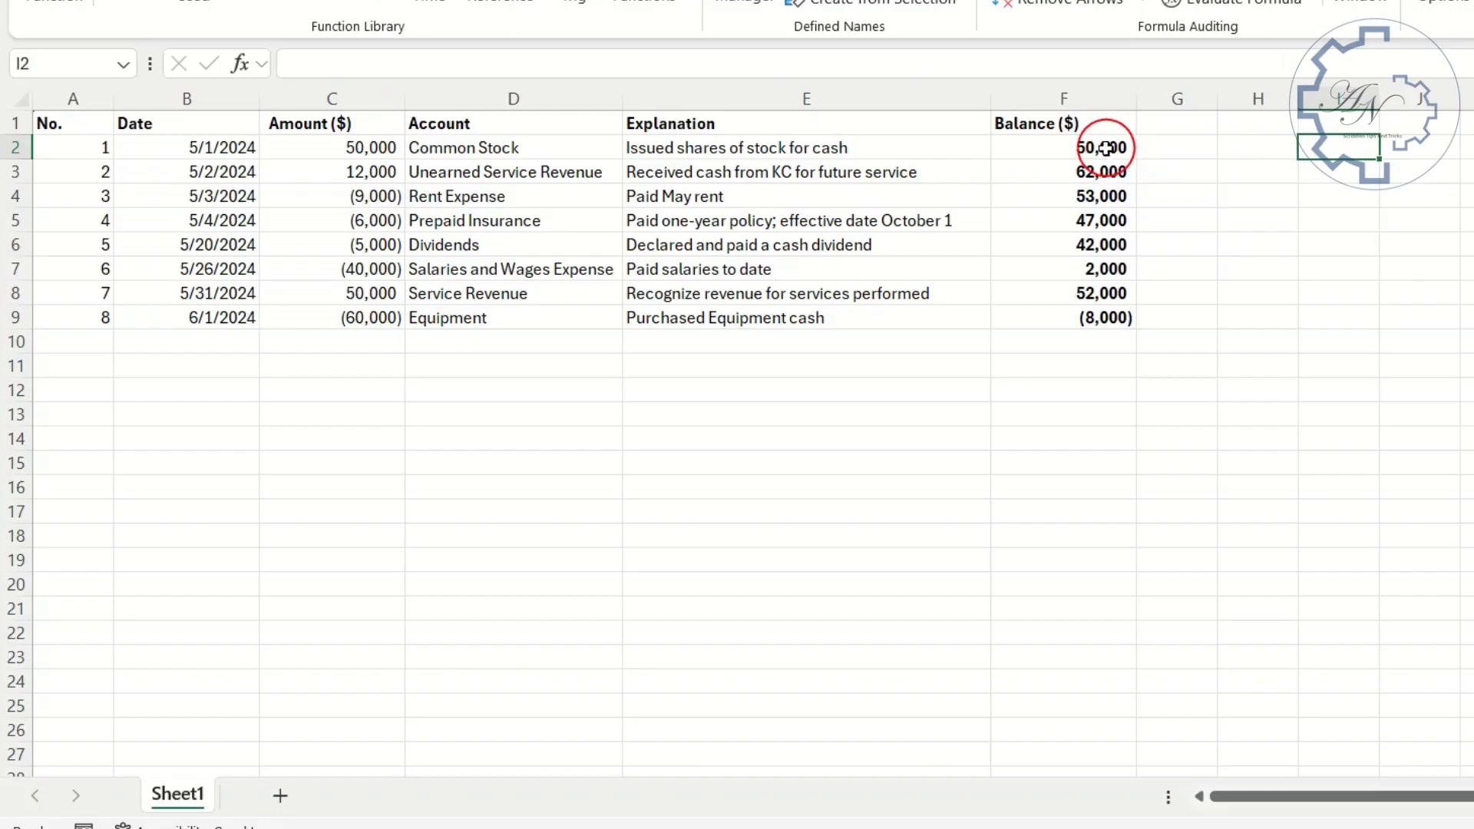
- Test the dynamic running balance by entering an amount of 3,000 in C10, below the last transaction
click(357, 345)
text(3000)
key(Return)
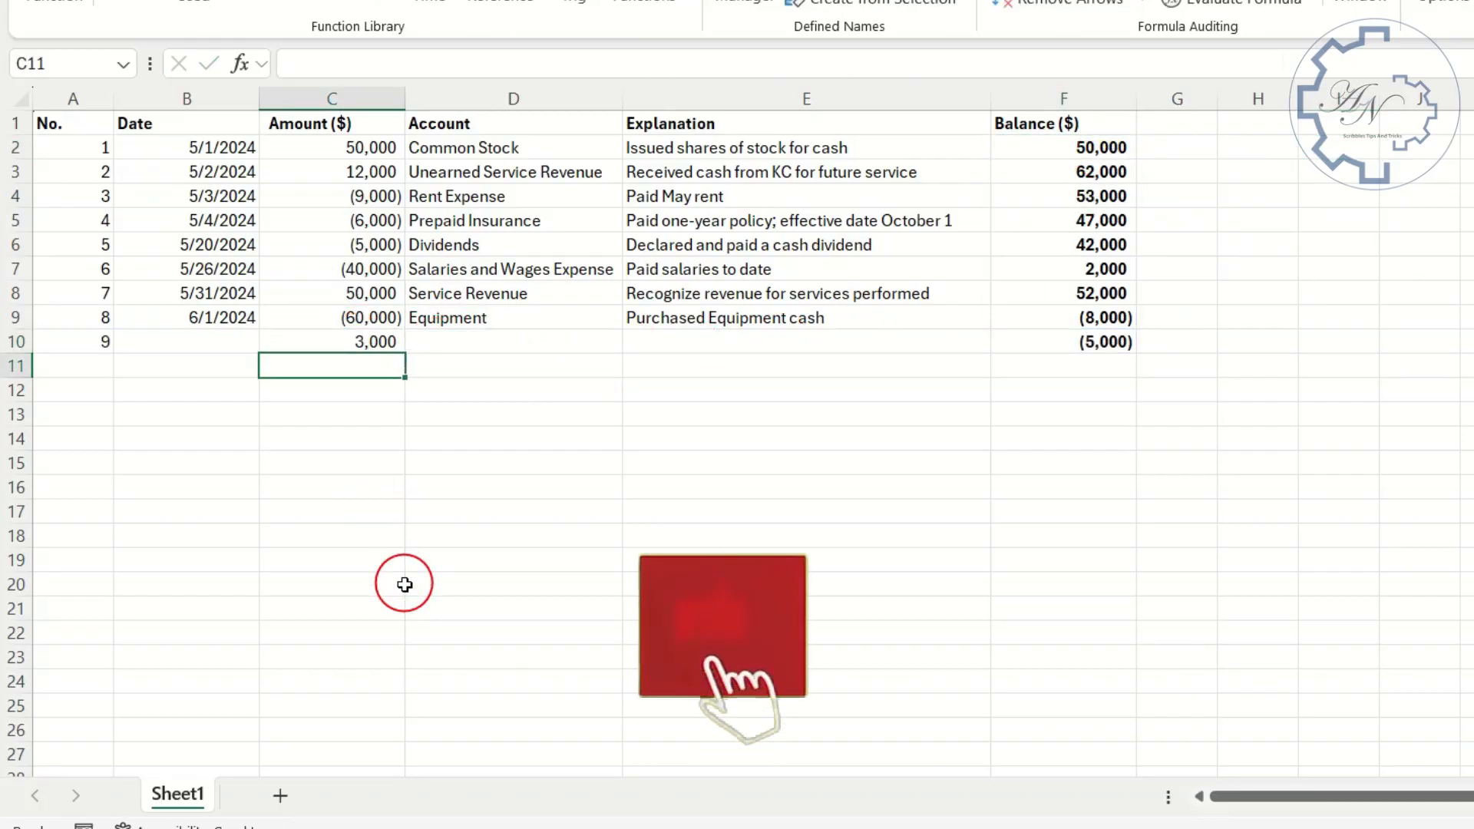